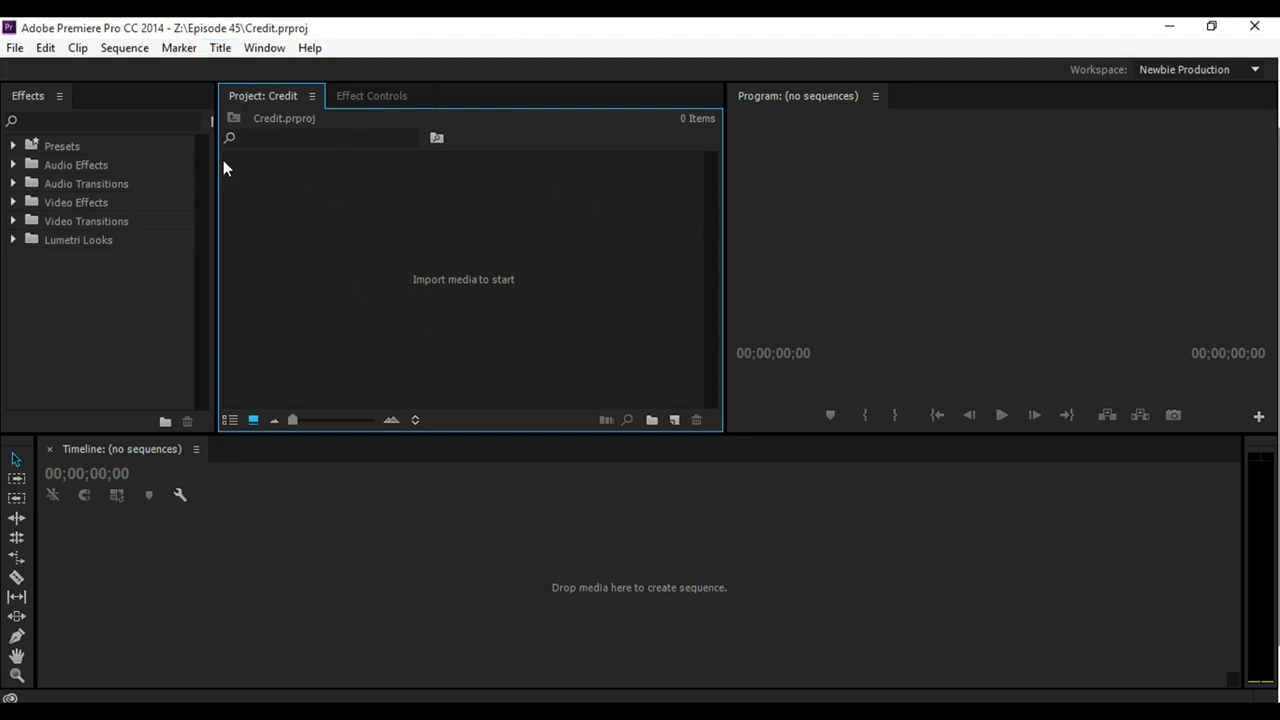
Create a new sequence from the HDV 1080i30 (60i) preset
click(15, 47)
mouse_move(262, 70)
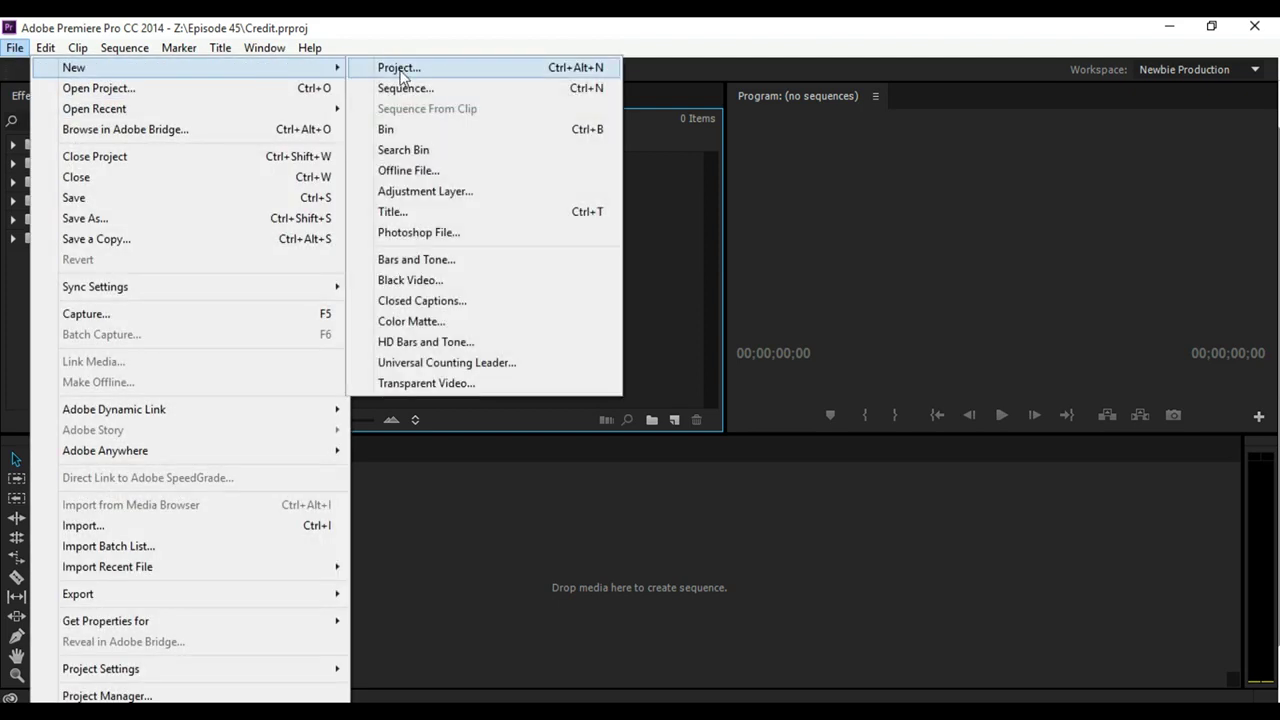
click(405, 88)
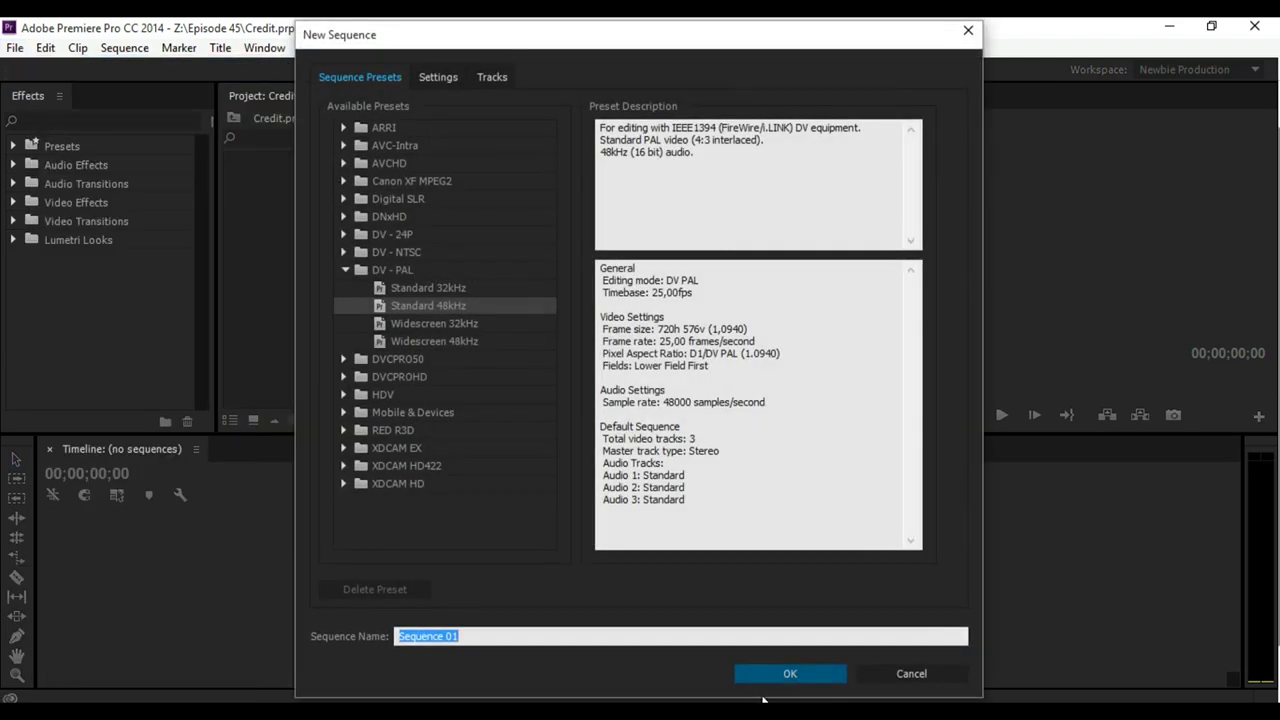
click(768, 665)
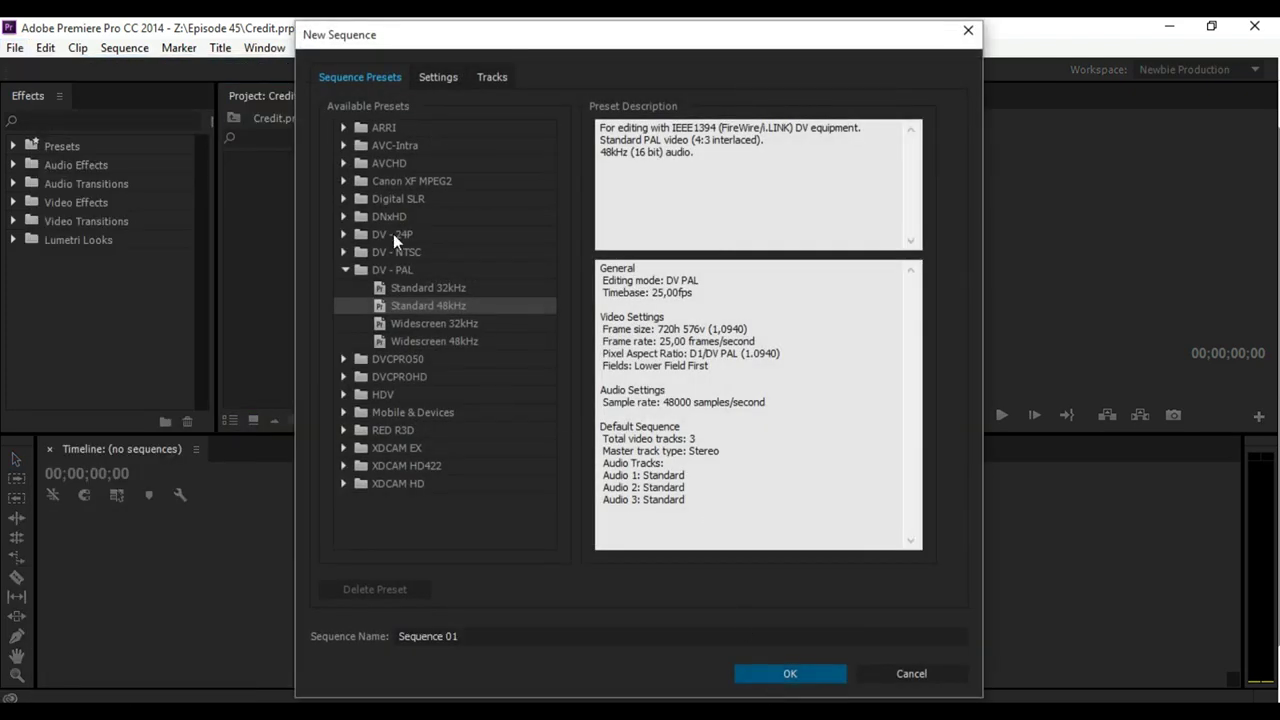
click(345, 396)
scroll(469, 450, down, 3)
click(439, 373)
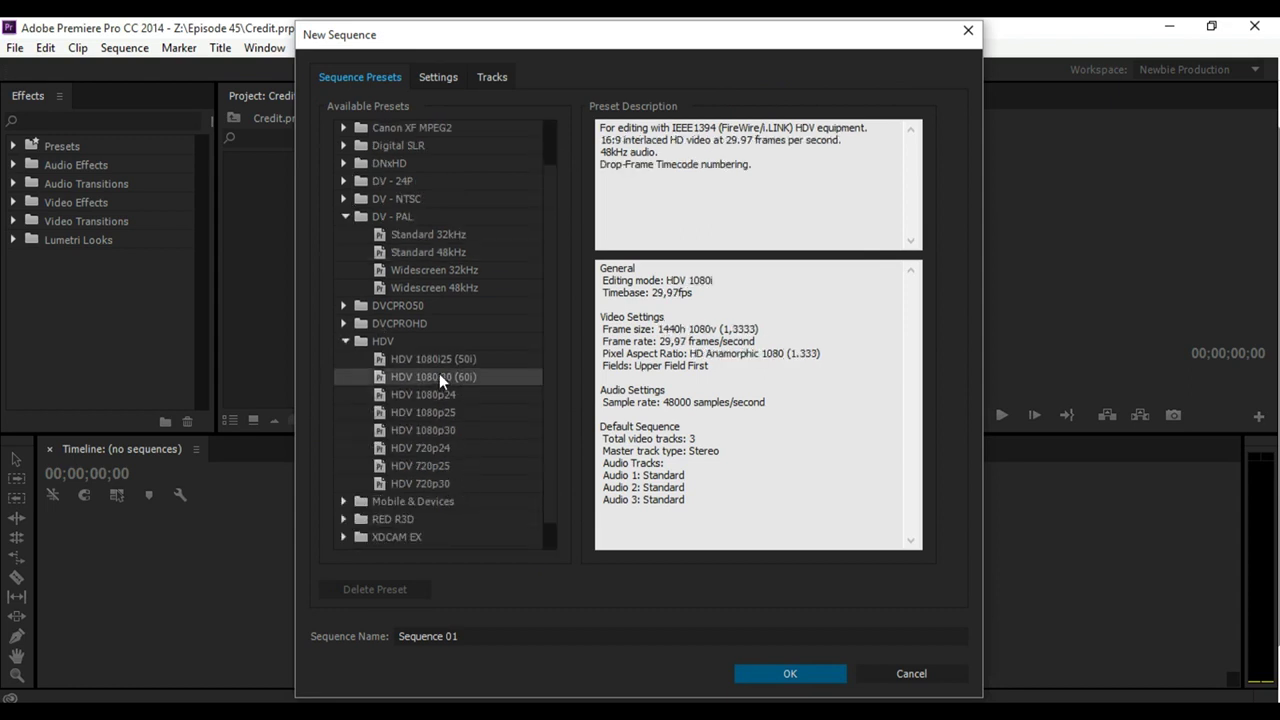
click(763, 678)
Start a new Default Still title and accept its settings
click(583, 265)
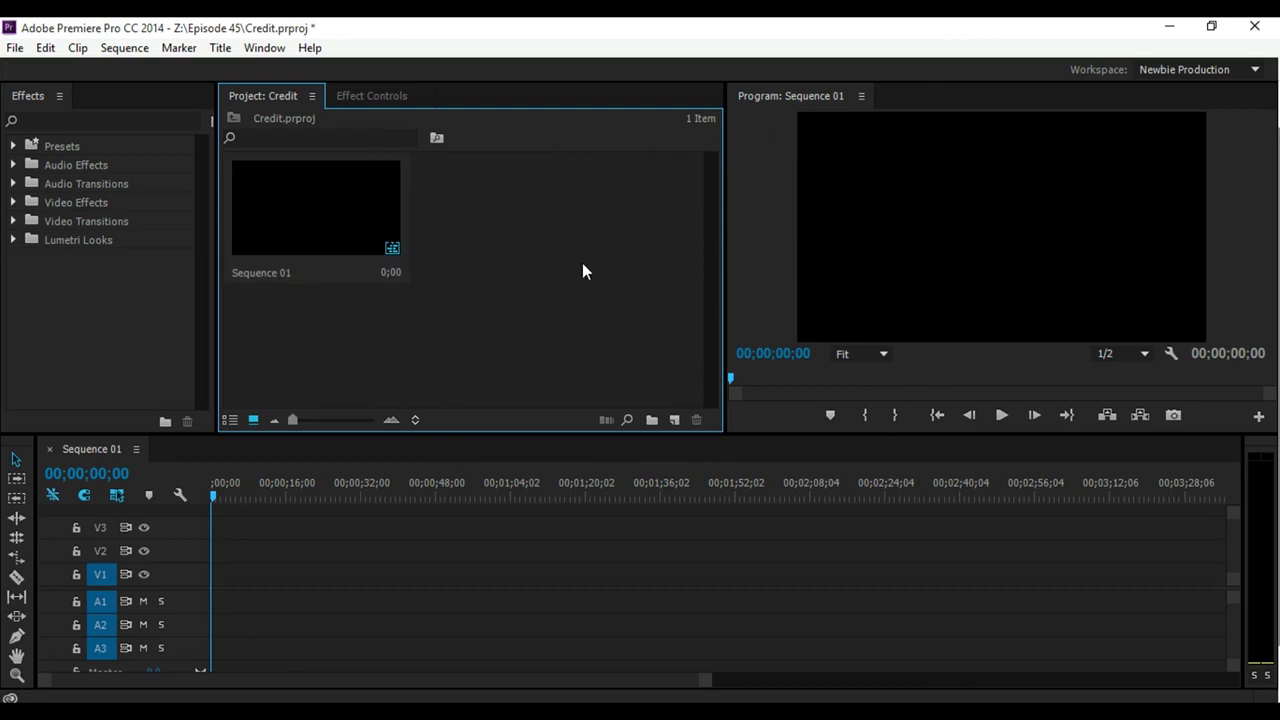
click(221, 50)
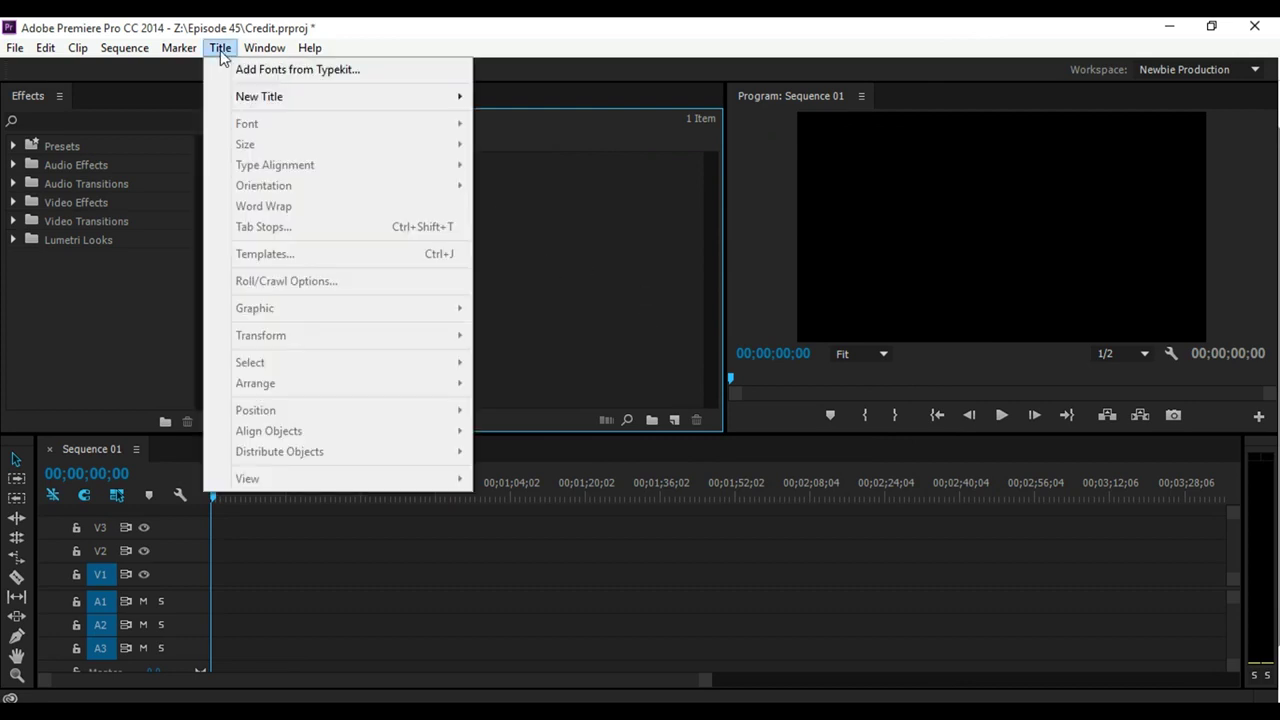
mouse_move(451, 97)
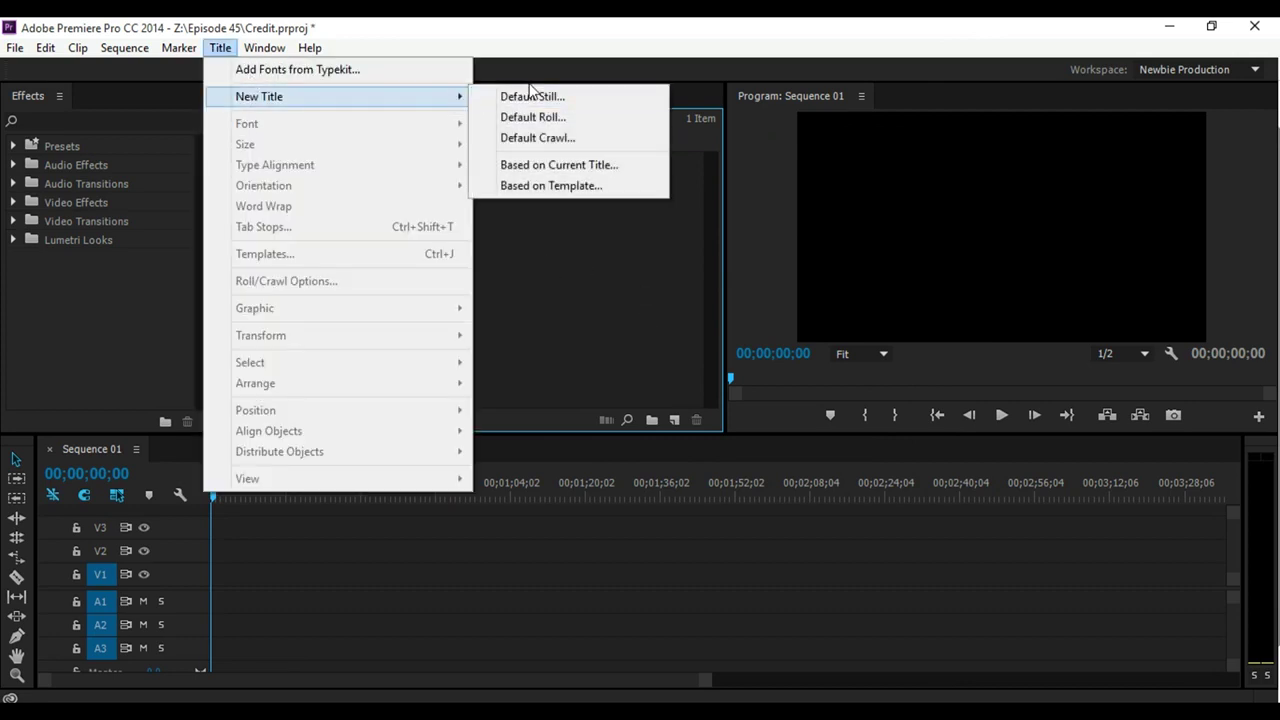
click(531, 96)
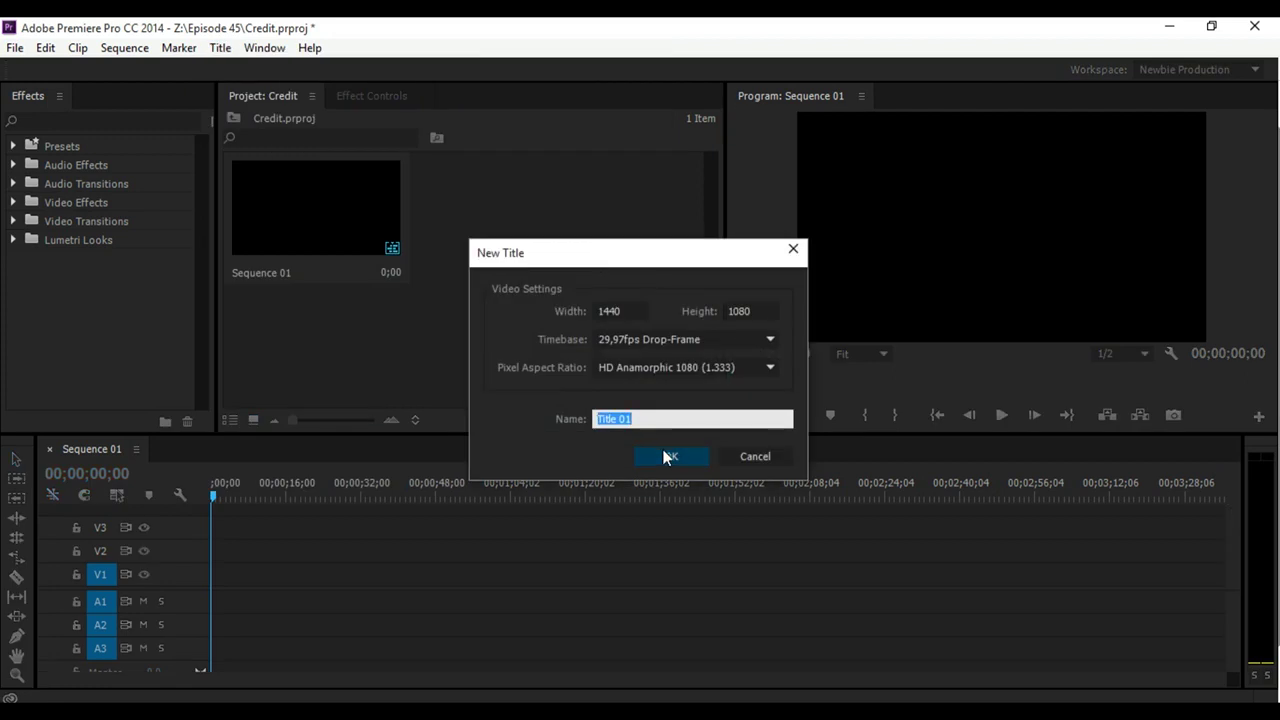
click(667, 456)
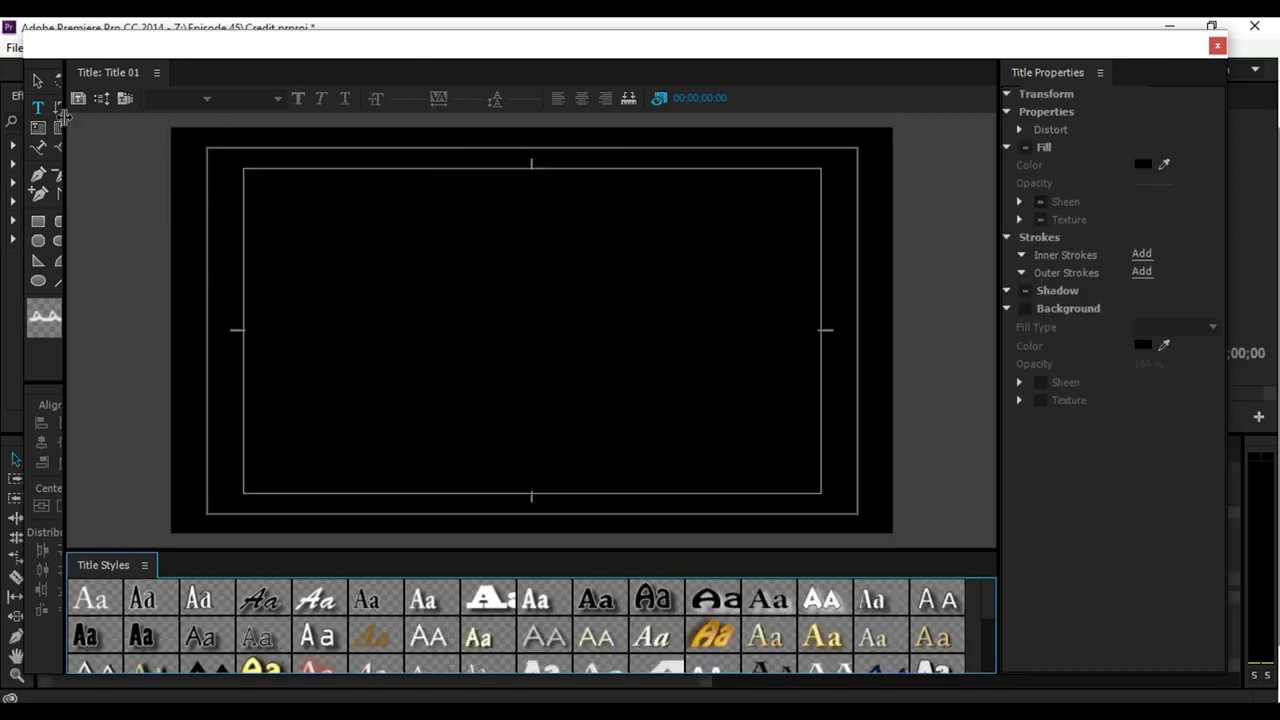
Widen the title tools and draw a text box across the title frame, removing stray characters
drag(71, 115, 81, 115)
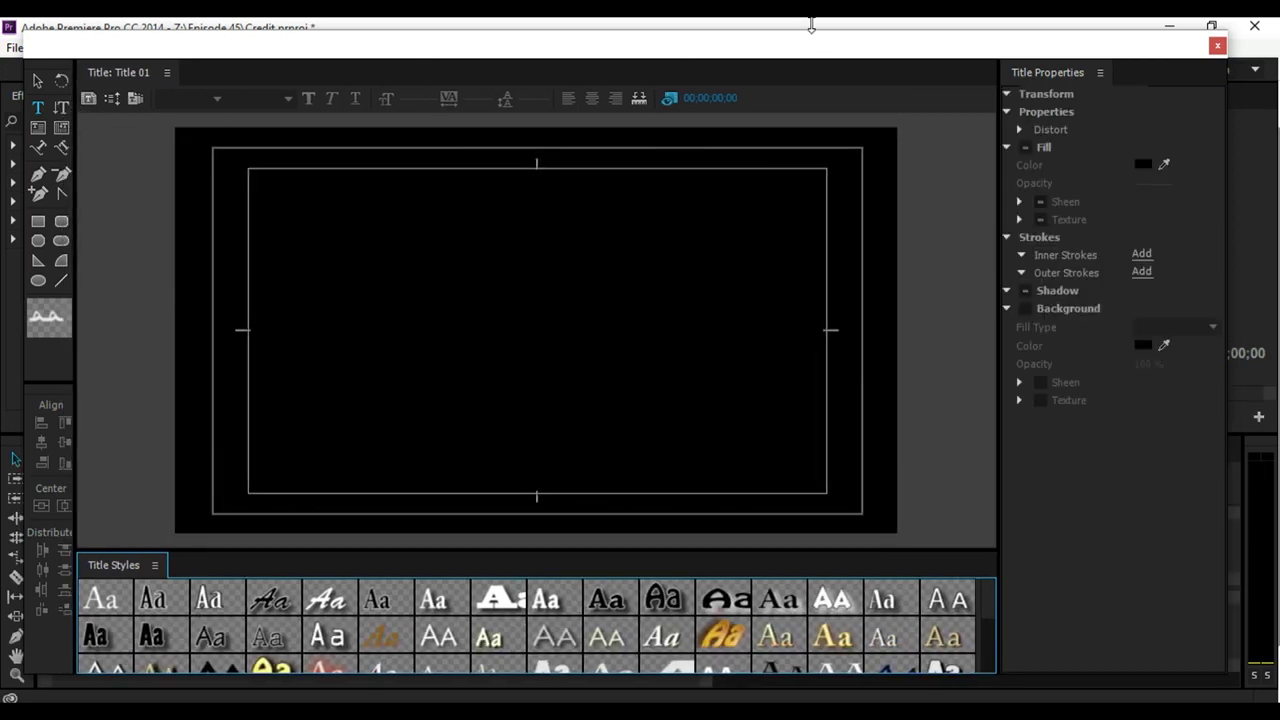
drag(743, 55, 747, 46)
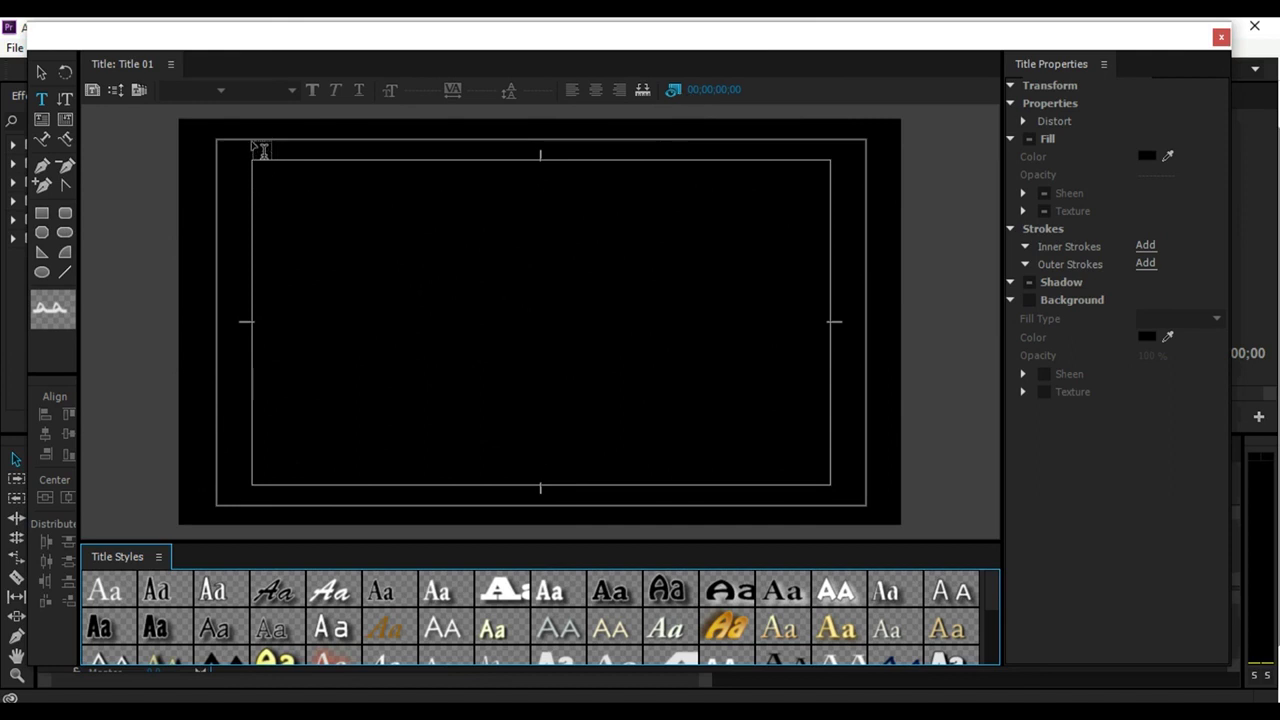
mouse_move(252, 138)
mouse_down()
mouse_move(830, 487)
mouse_move(832, 510)
mouse_up()
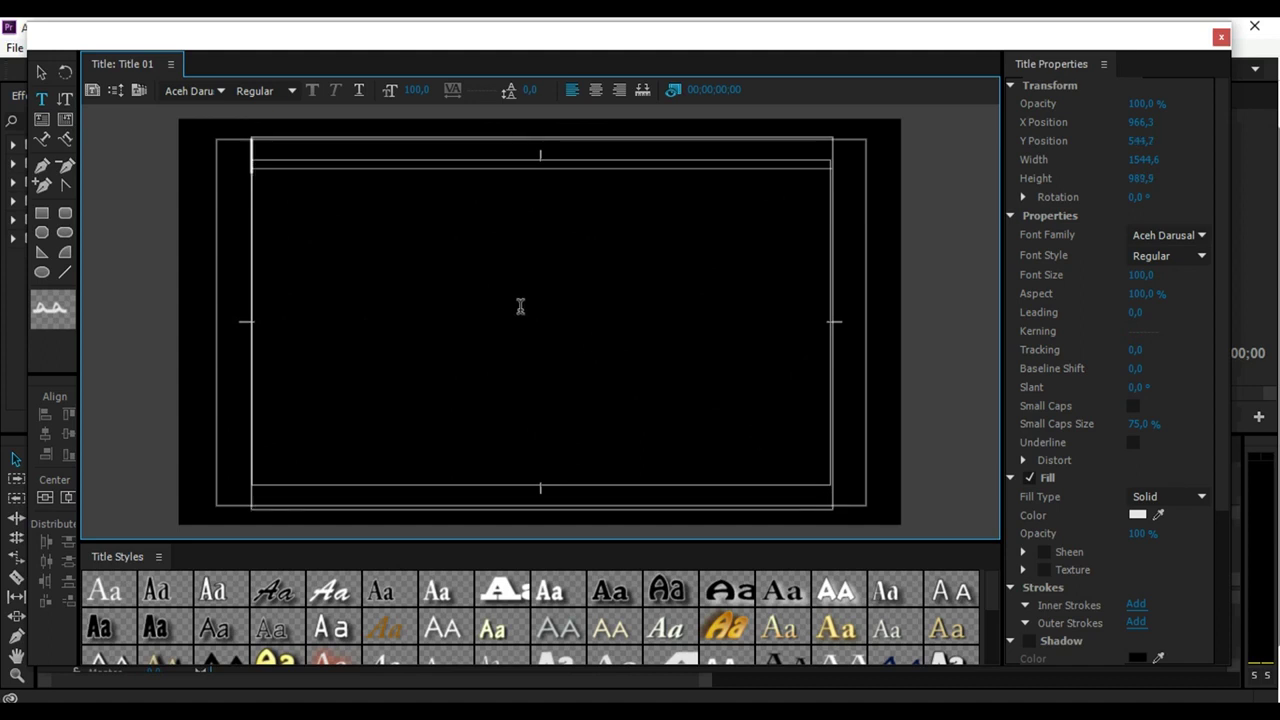
text(برق)
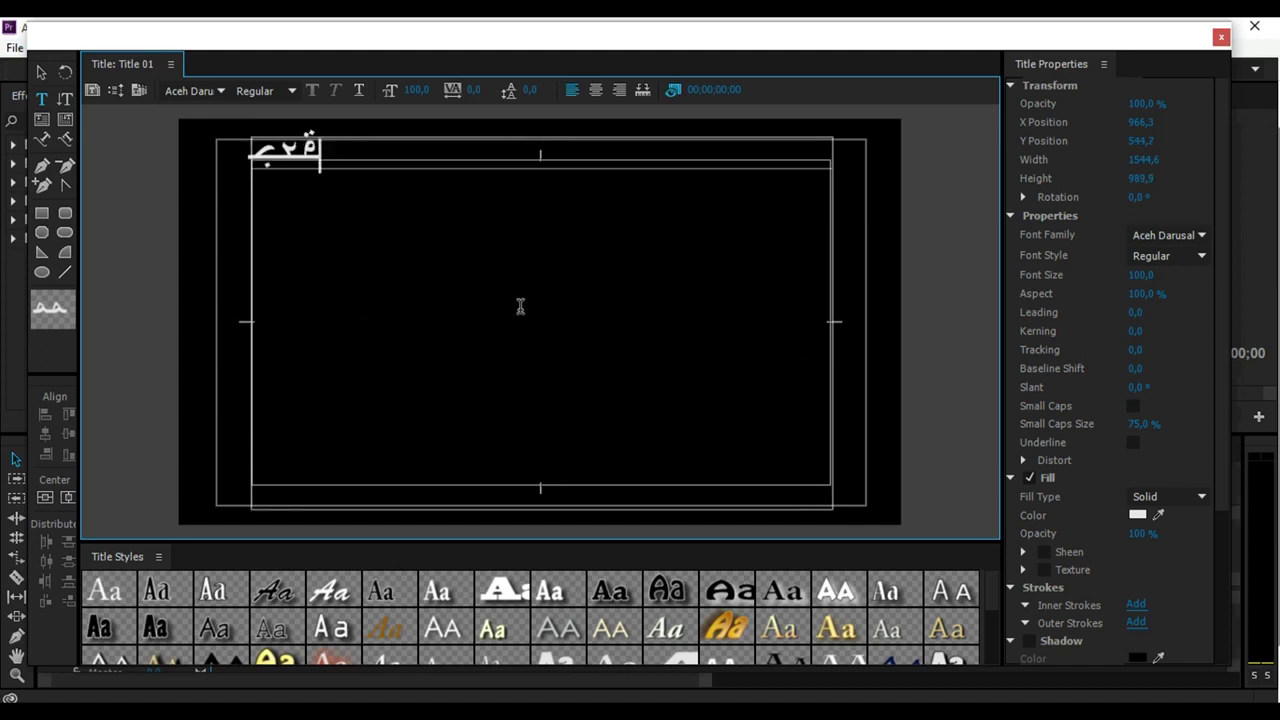
key(BackSpace)
key(BackSpace)
key(BackSpace)
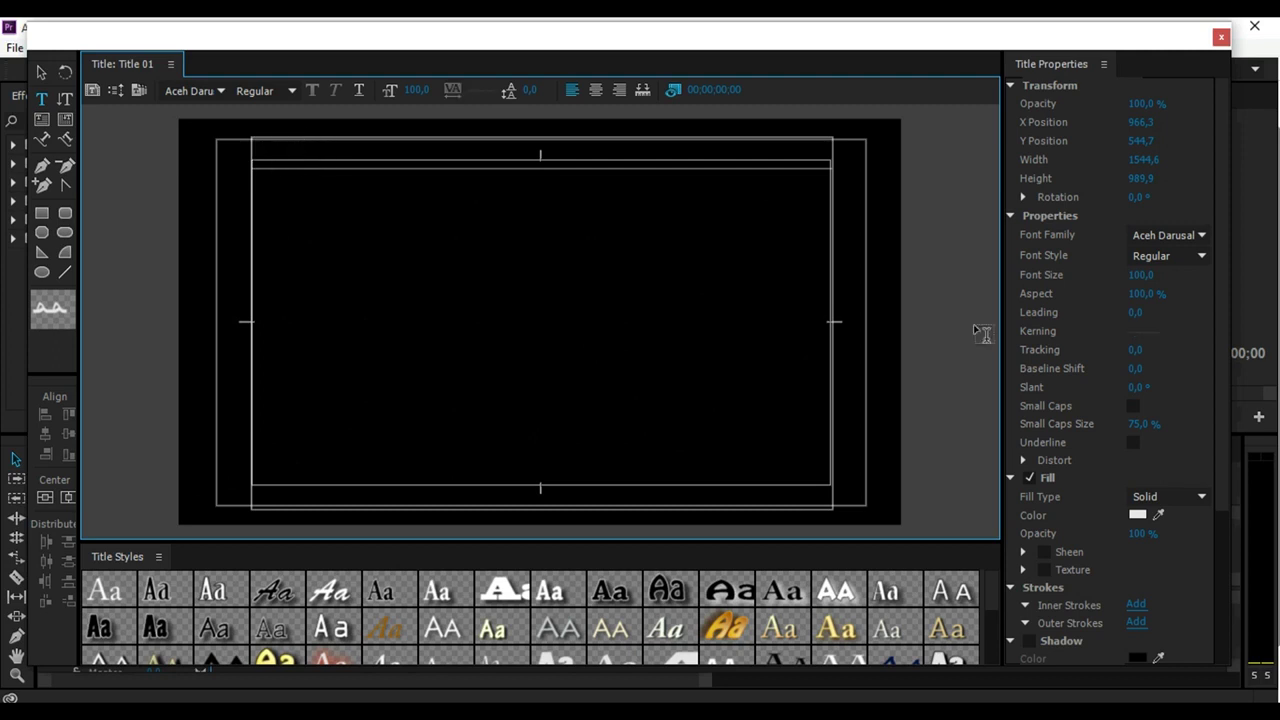
Set the title's font family to Verdana
click(1164, 235)
click(1202, 235)
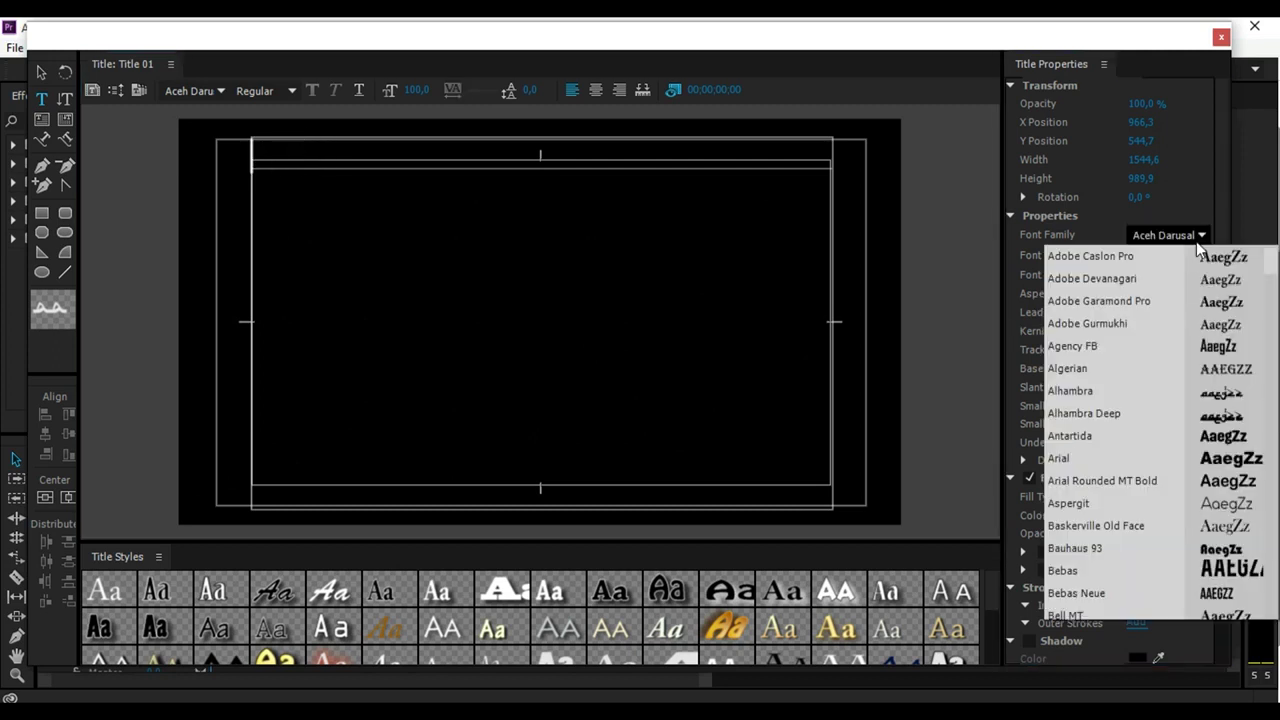
scroll(1135, 340, down, 10)
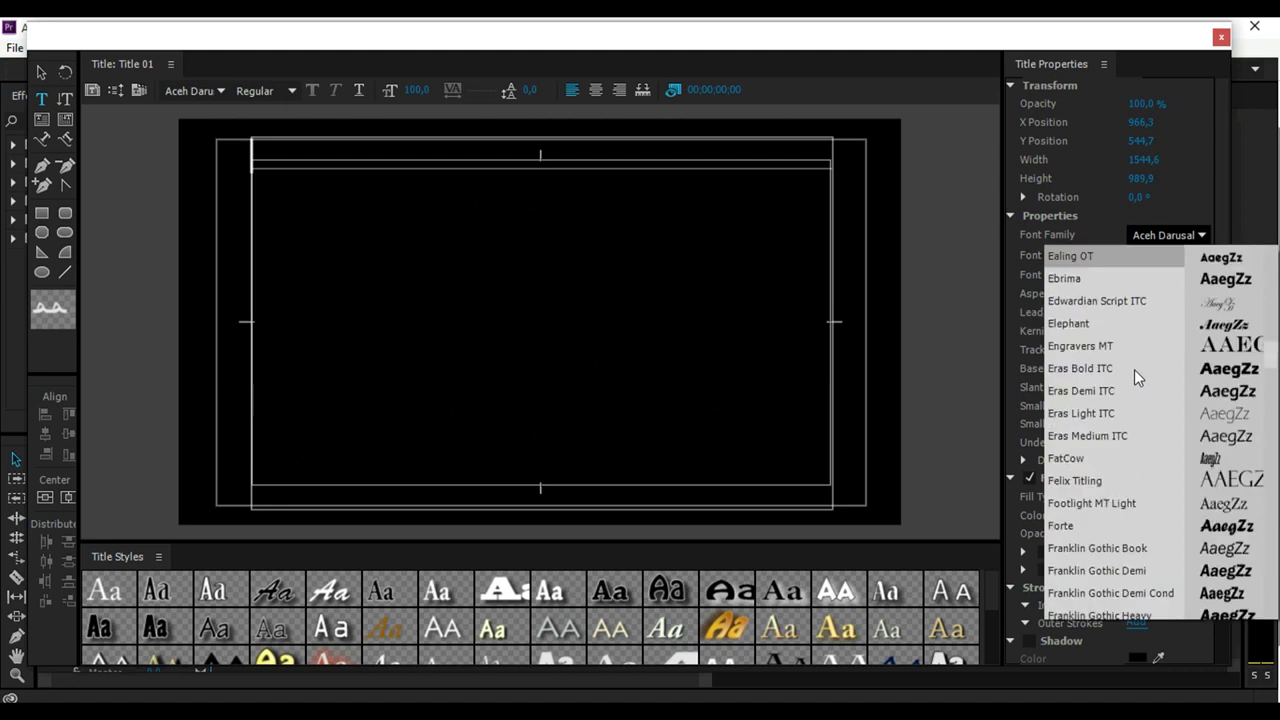
scroll(1134, 400, down, 15)
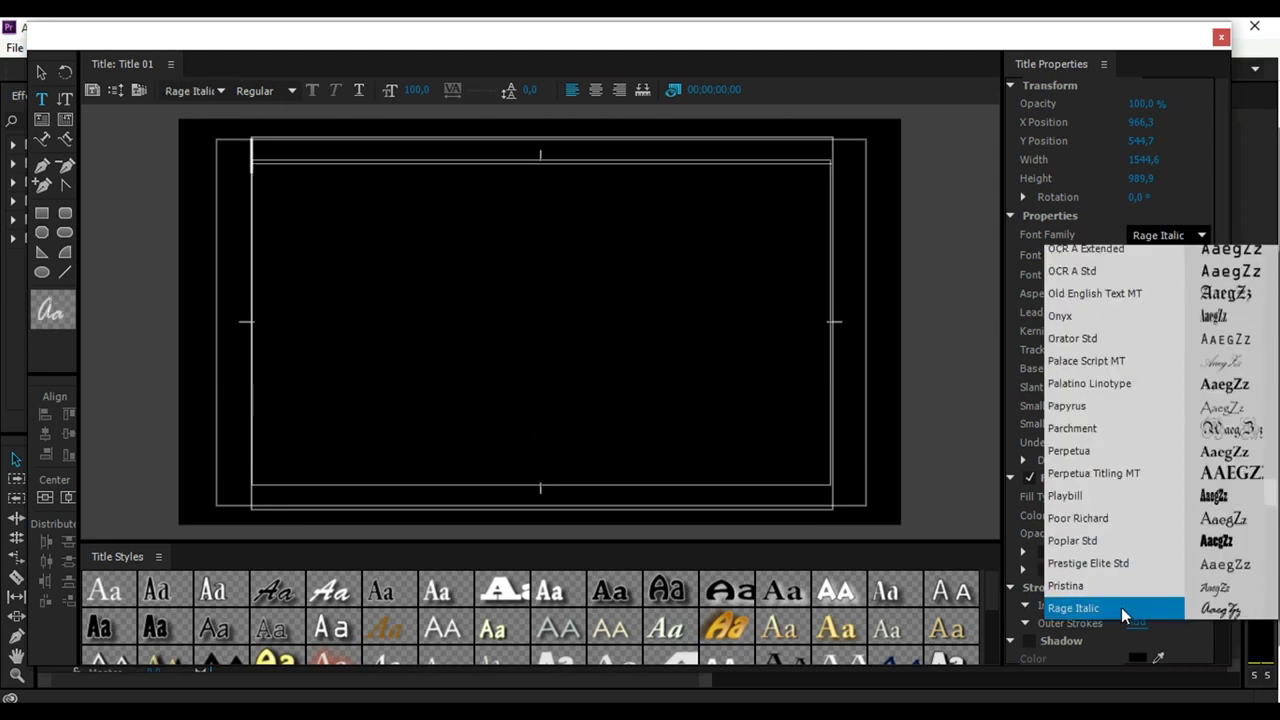
scroll(1121, 607, down, 10)
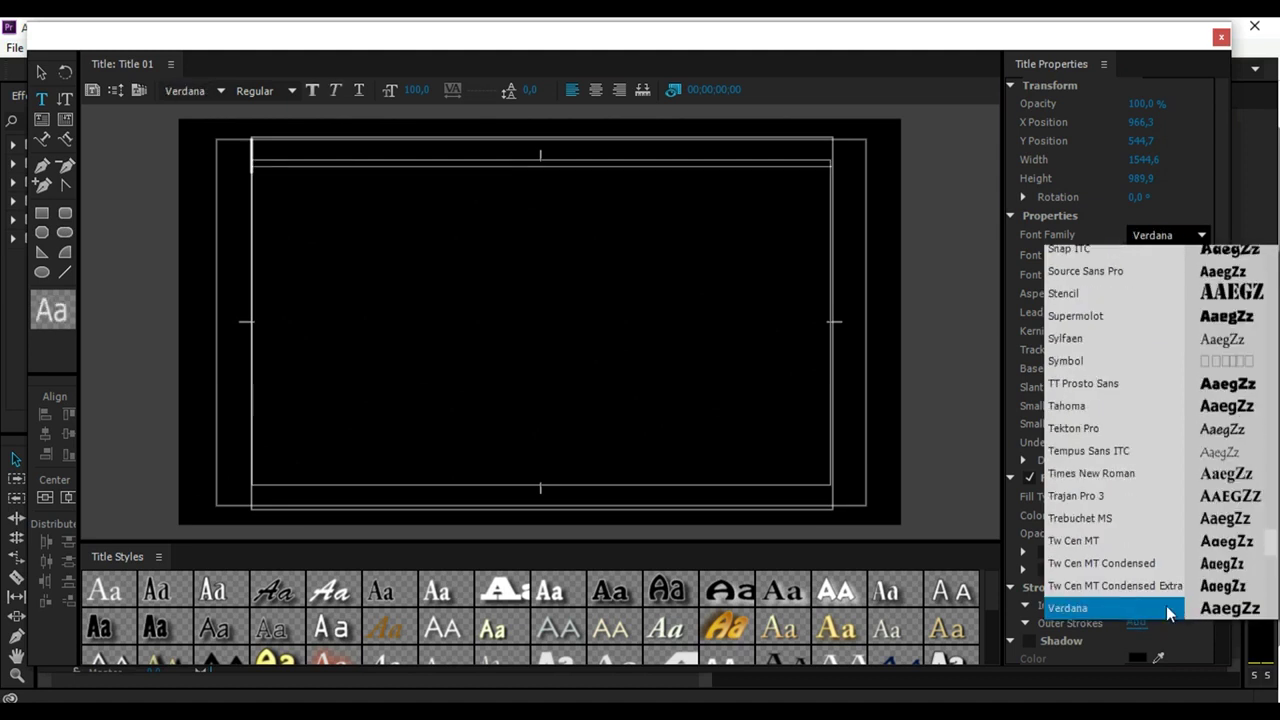
click(1163, 607)
click(530, 162)
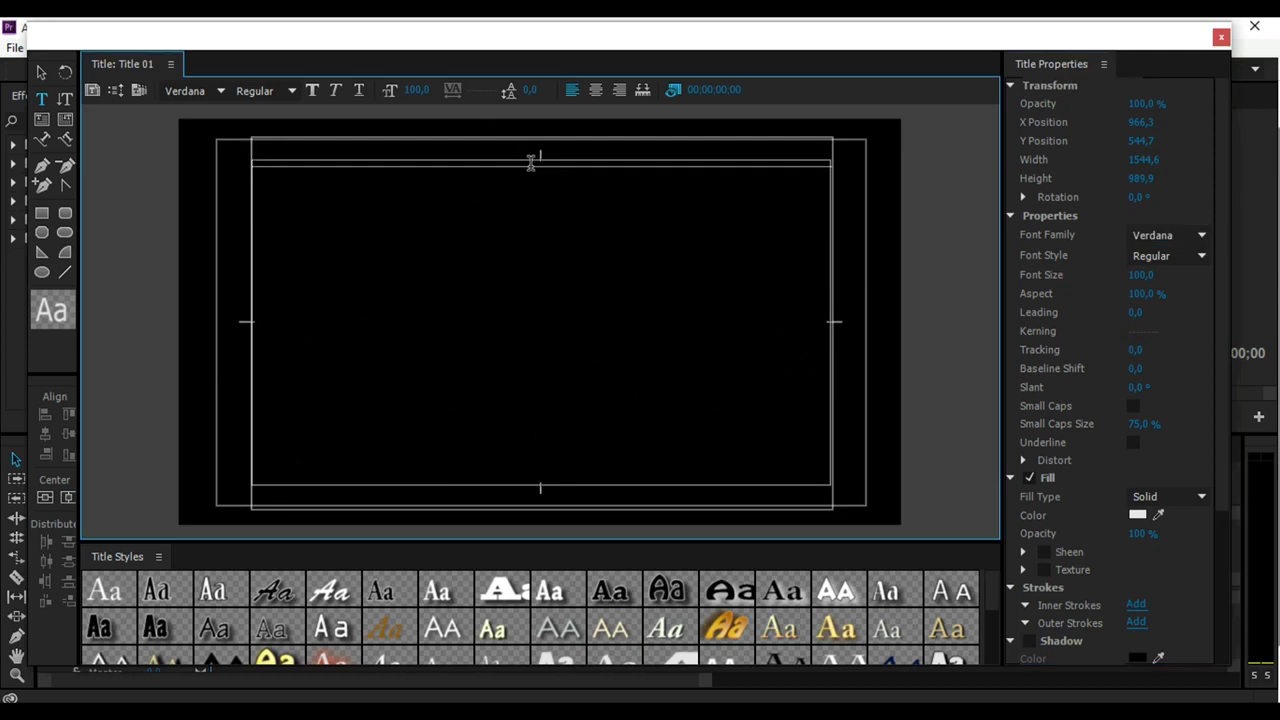
Type the credit lines CREW, a crew member's name, YouTube, Newbie Production, Test, Cres 1, Crew 2
text(RE)
key(BackSpace)
key(BackSpace)
text(C)
text(REW)
key(Return)
text(H)
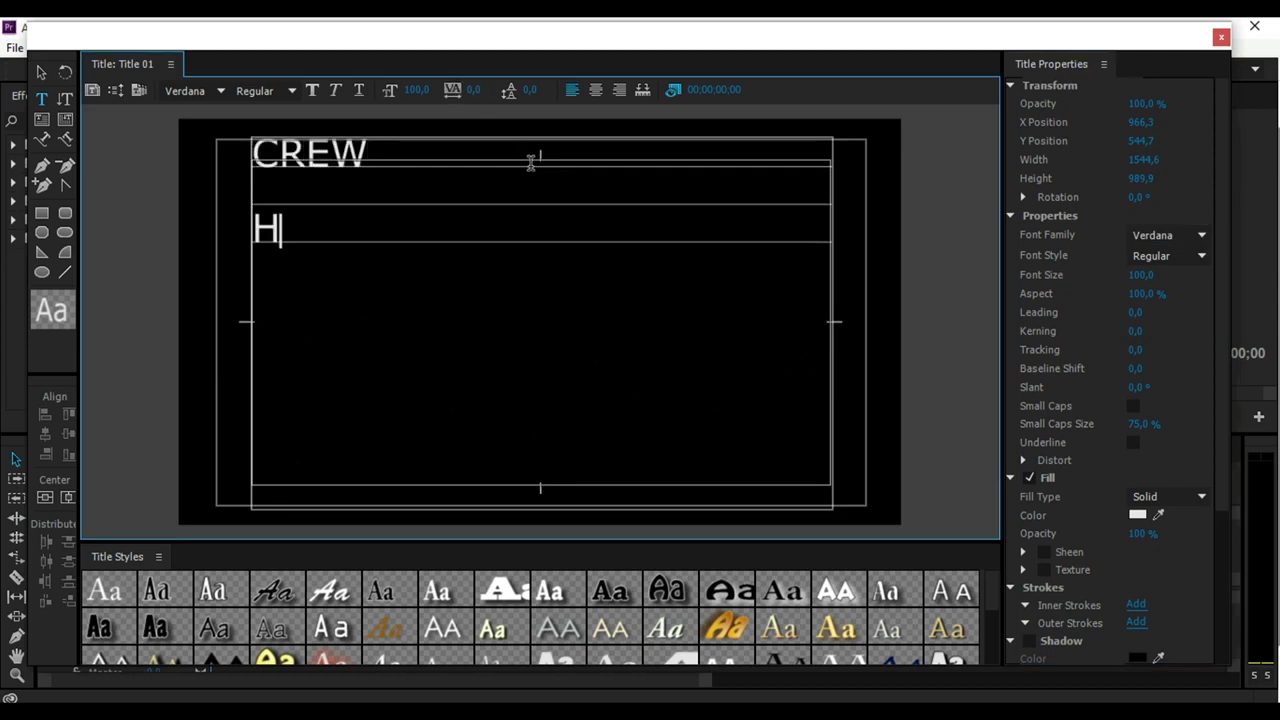
text(andy Mulya)
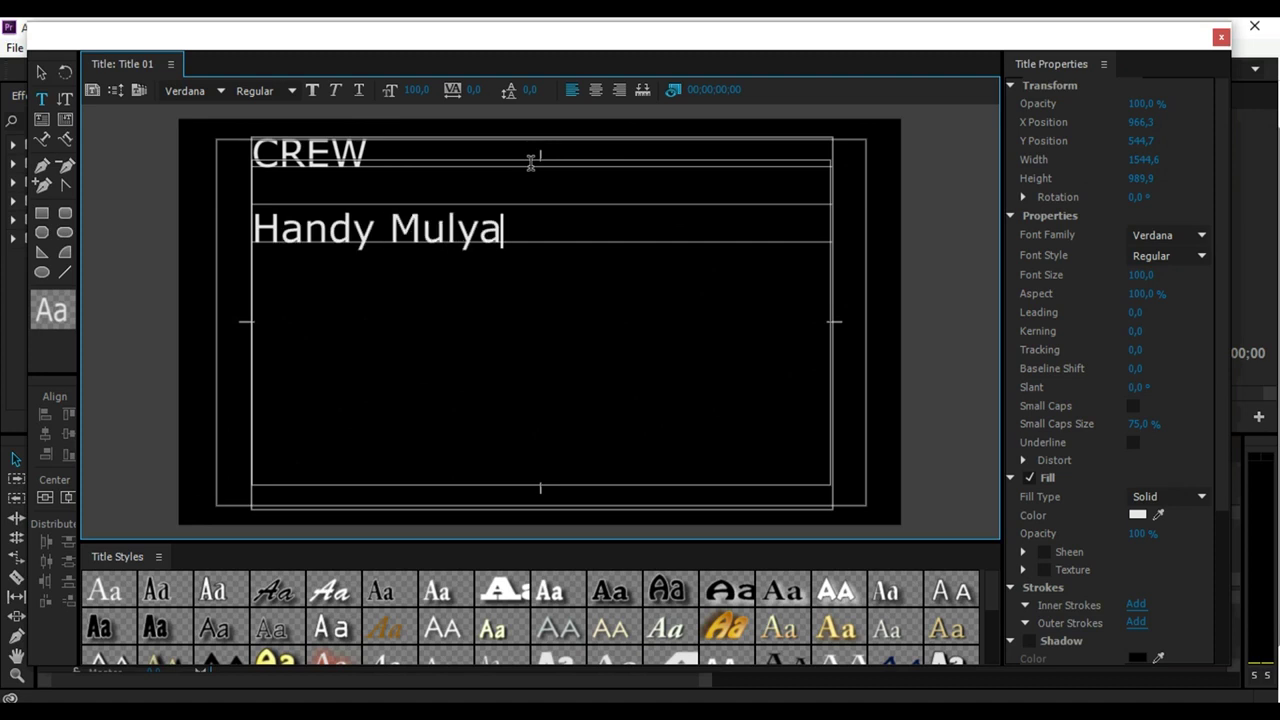
key(Return)
text(Yo)
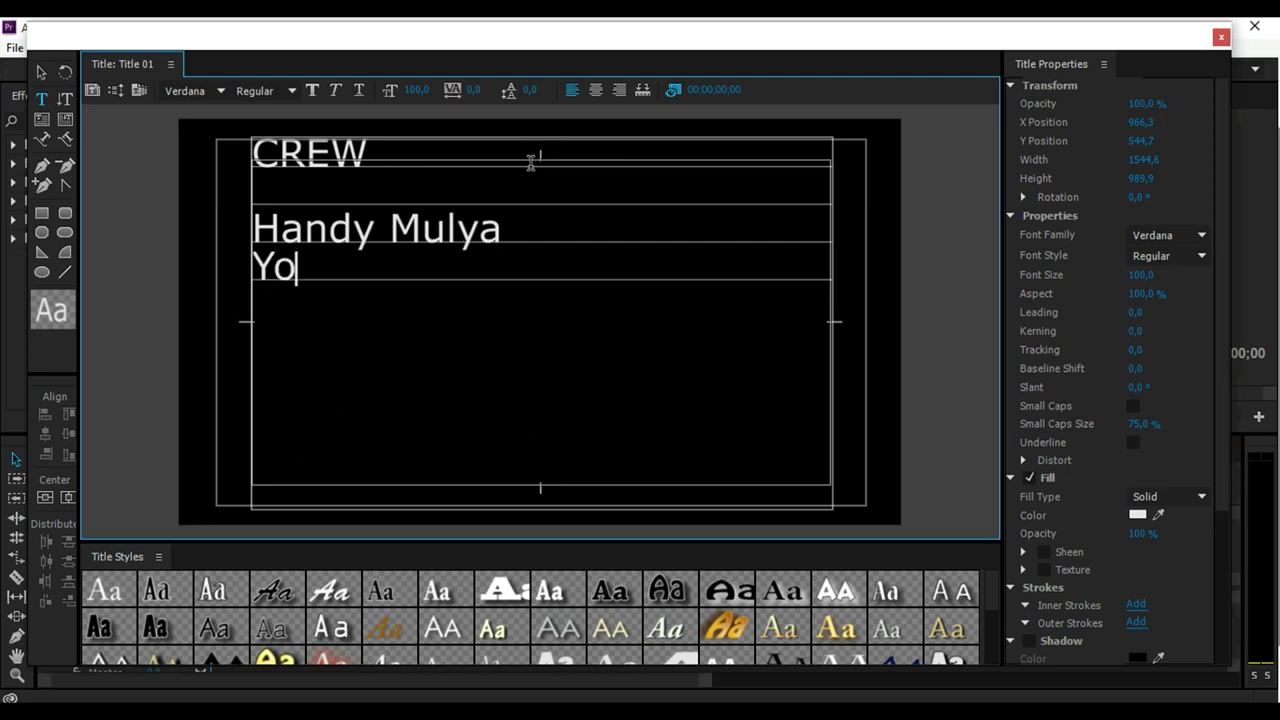
text(uTube)
key(Return)
text(Newbie)
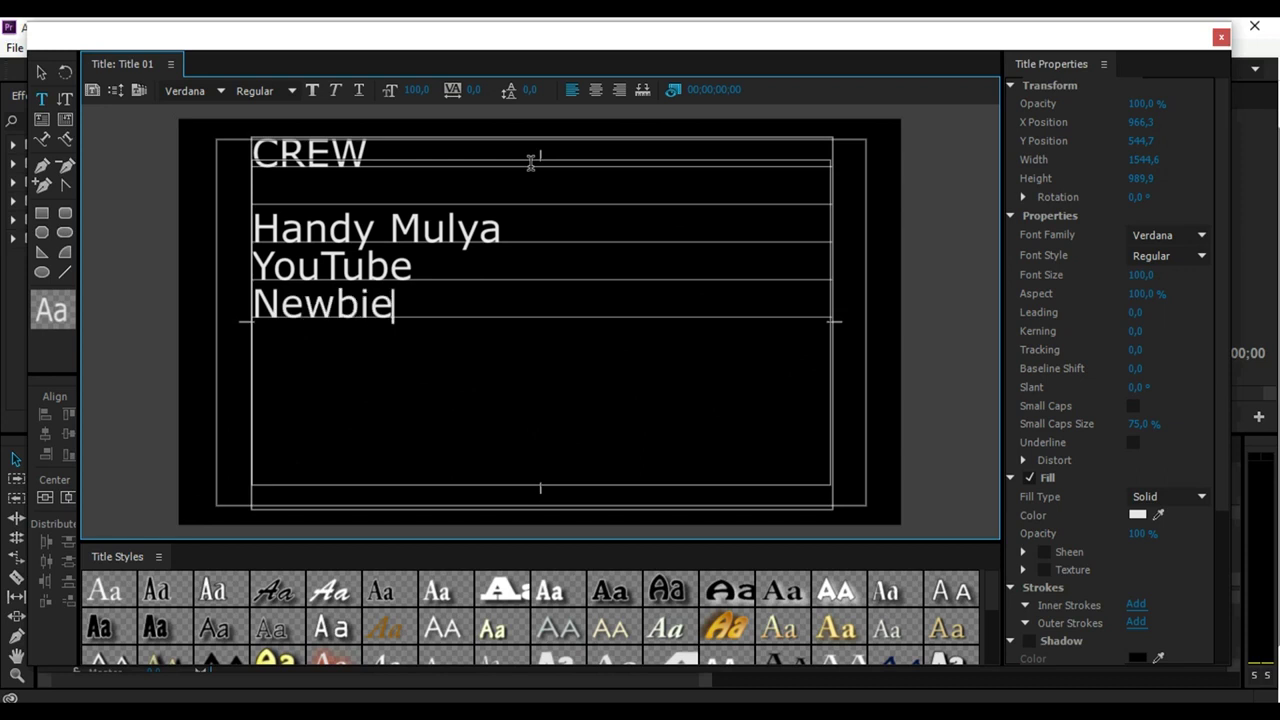
text( Production)
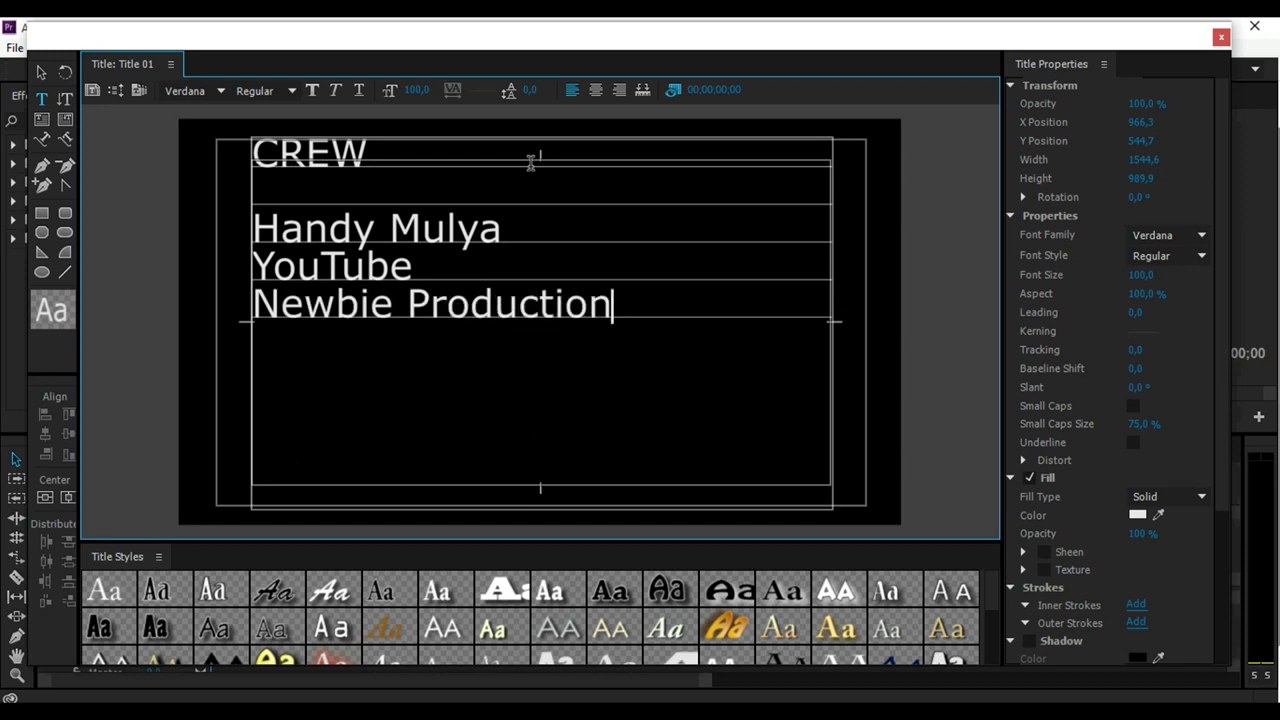
key(Return)
text(Test)
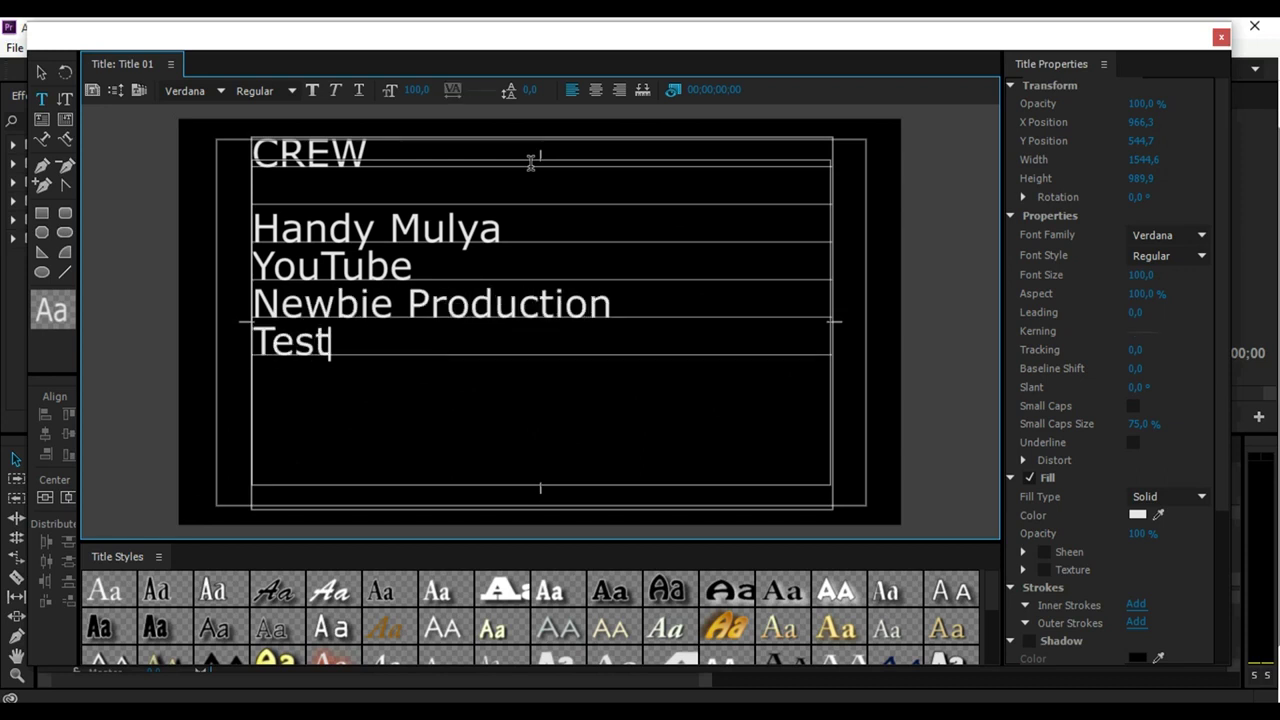
key(Return)
text(Cres)
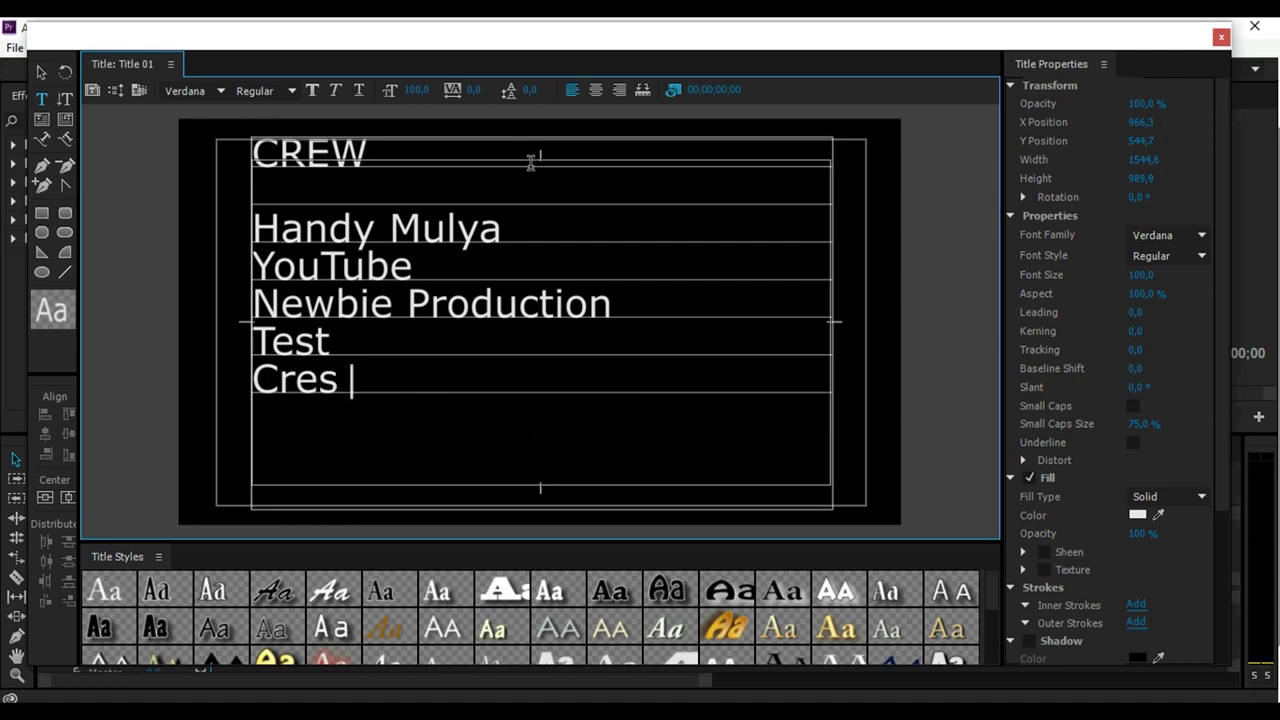
text( 1)
key(Return)
text(Cre)
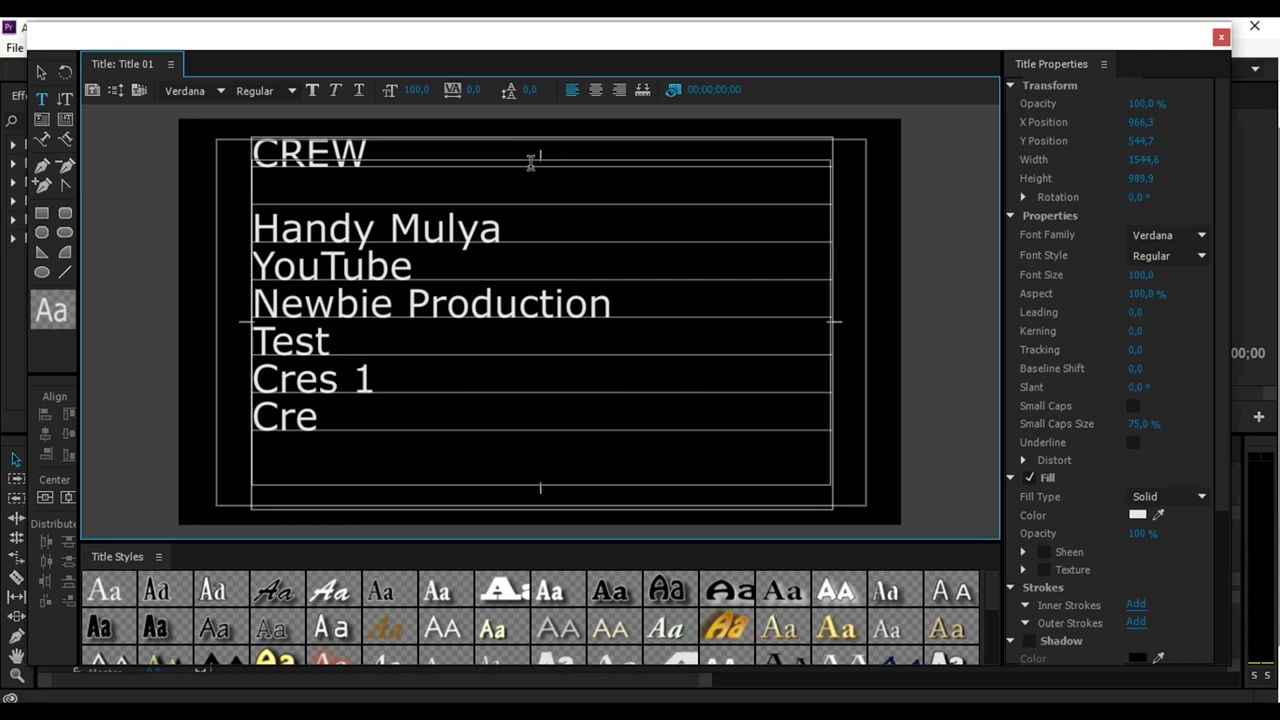
text(w 2)
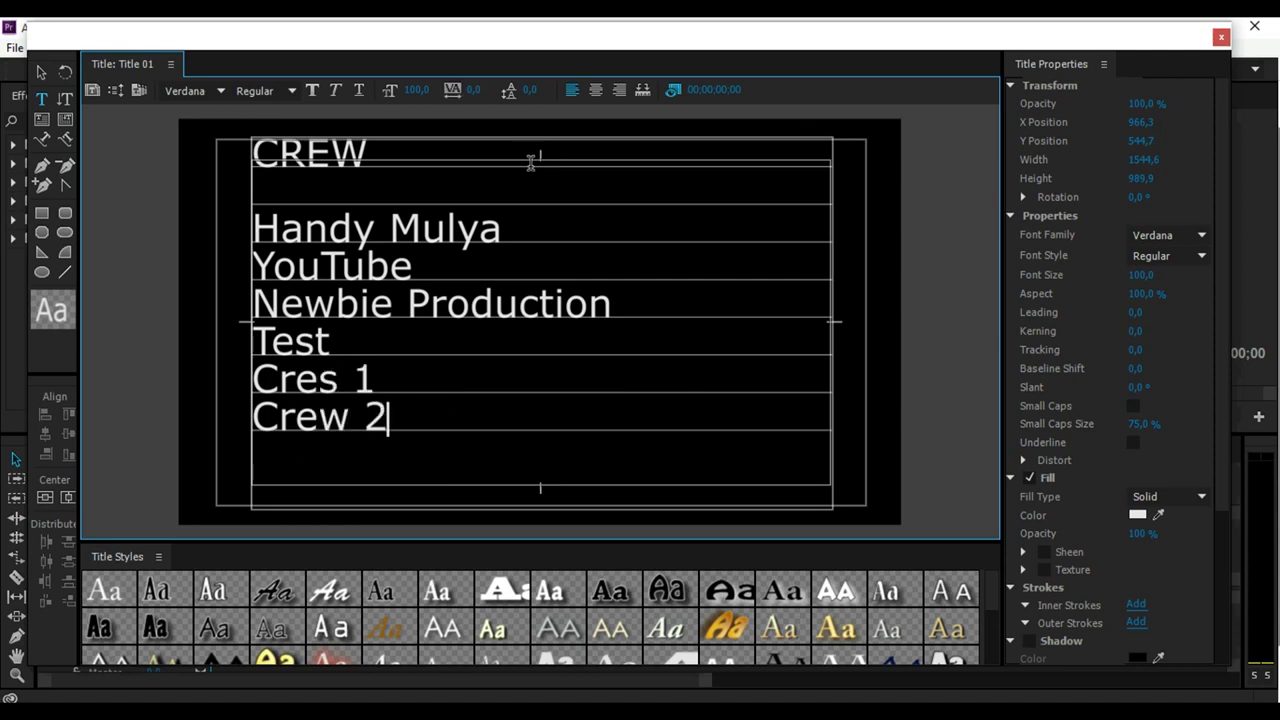
Correct 'Cres 1' to 'Crew 1' and select all the credit text
click(531, 162)
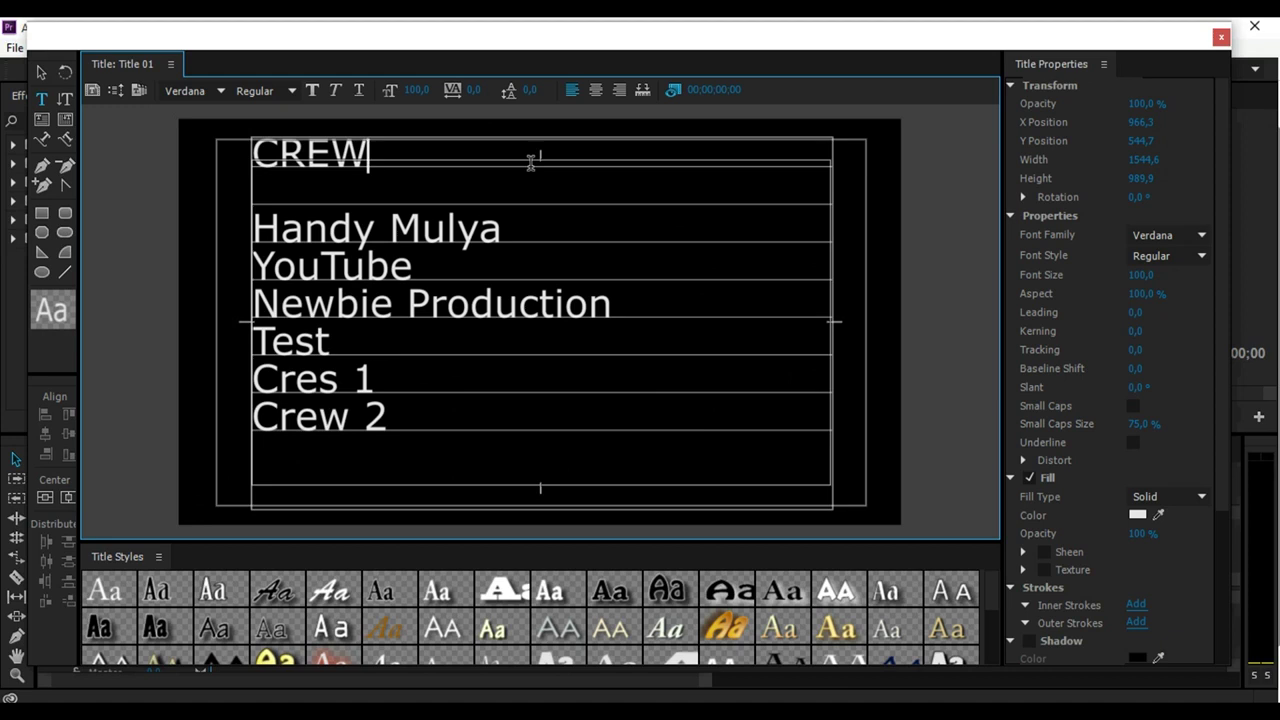
click(340, 378)
key(BackSpace)
text(w)
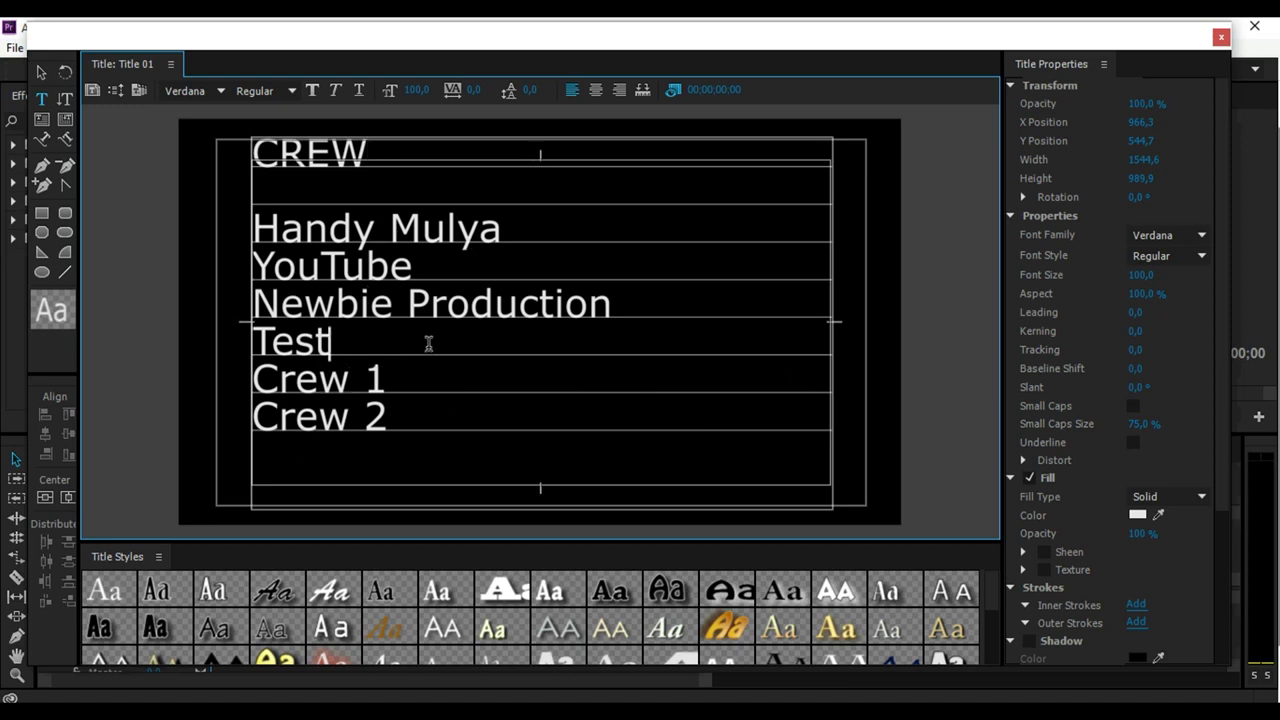
key(ctrl+a)
Center-align the credits and set their font size to 70
click(596, 91)
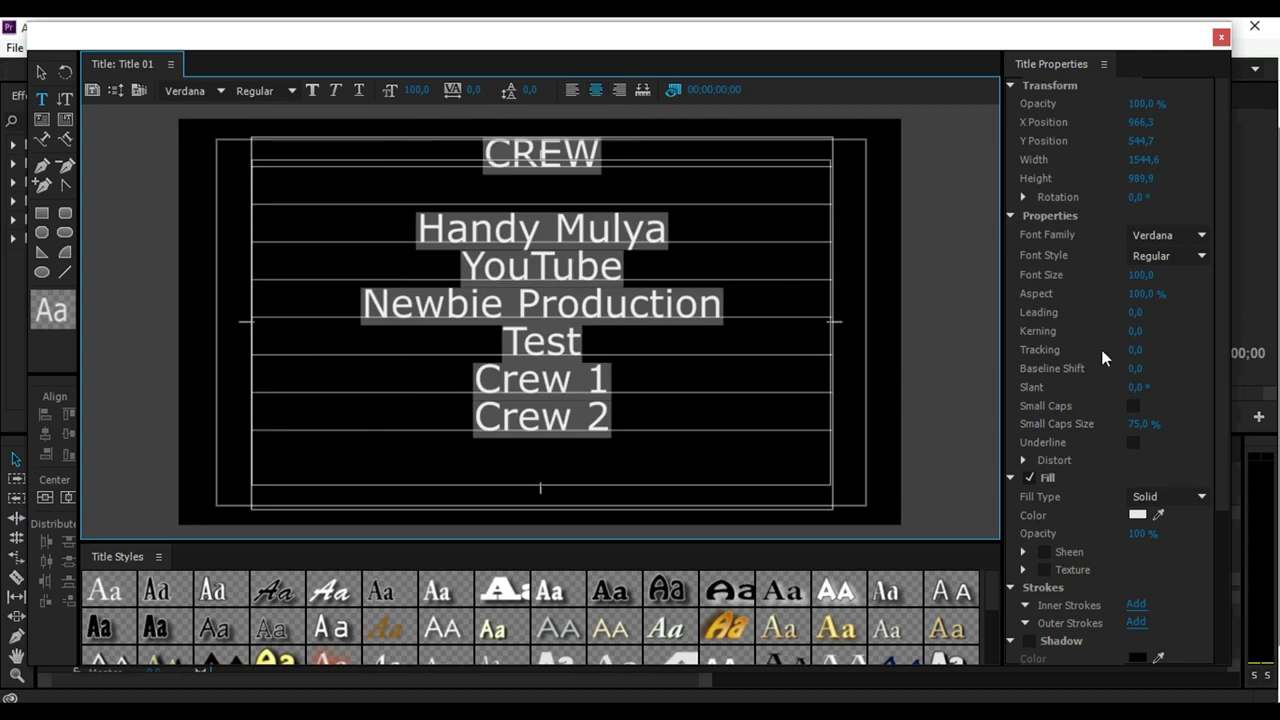
click(1163, 276)
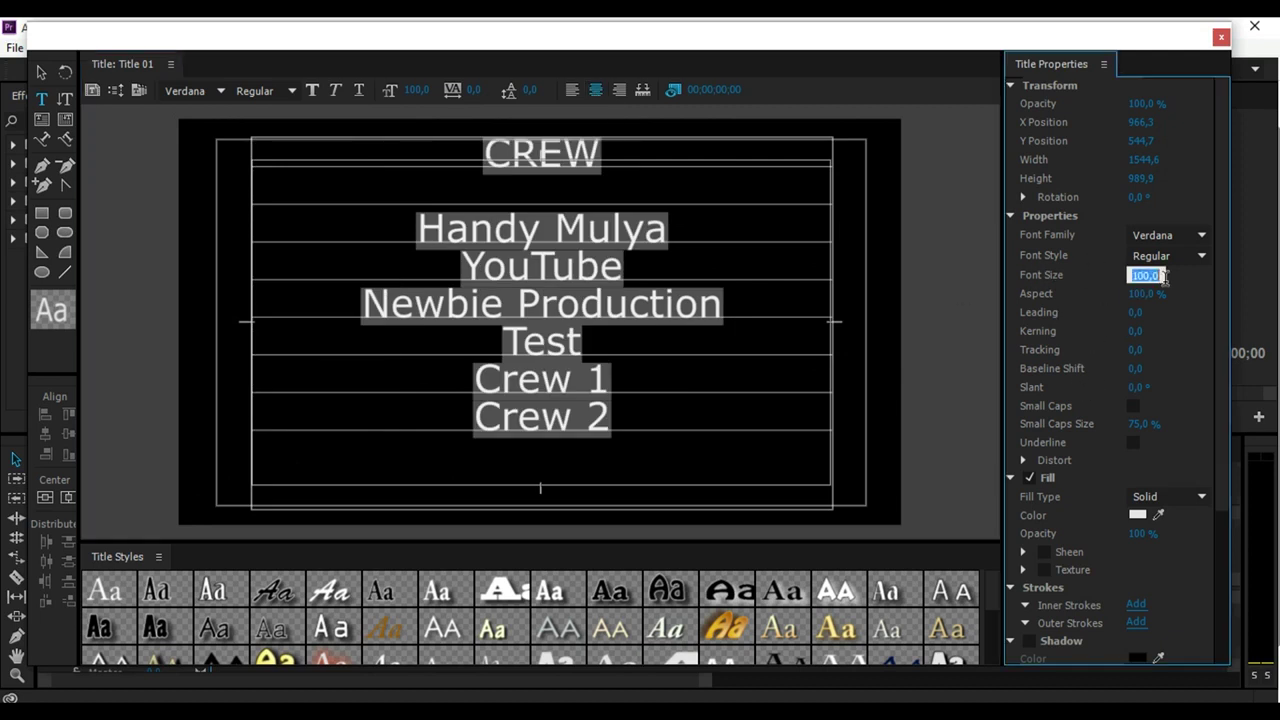
text(70)
key(Return)
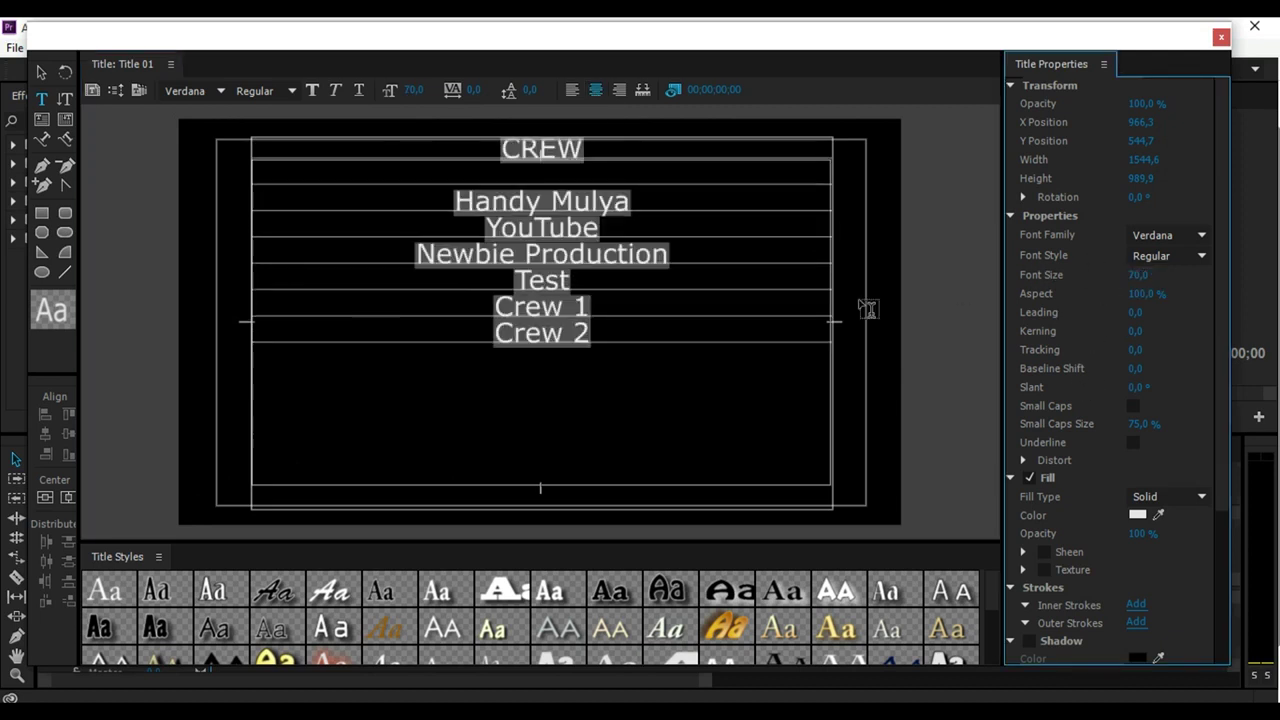
click(581, 270)
Add a Crew3 line and four 'v' filler lines below Crew 2
click(622, 340)
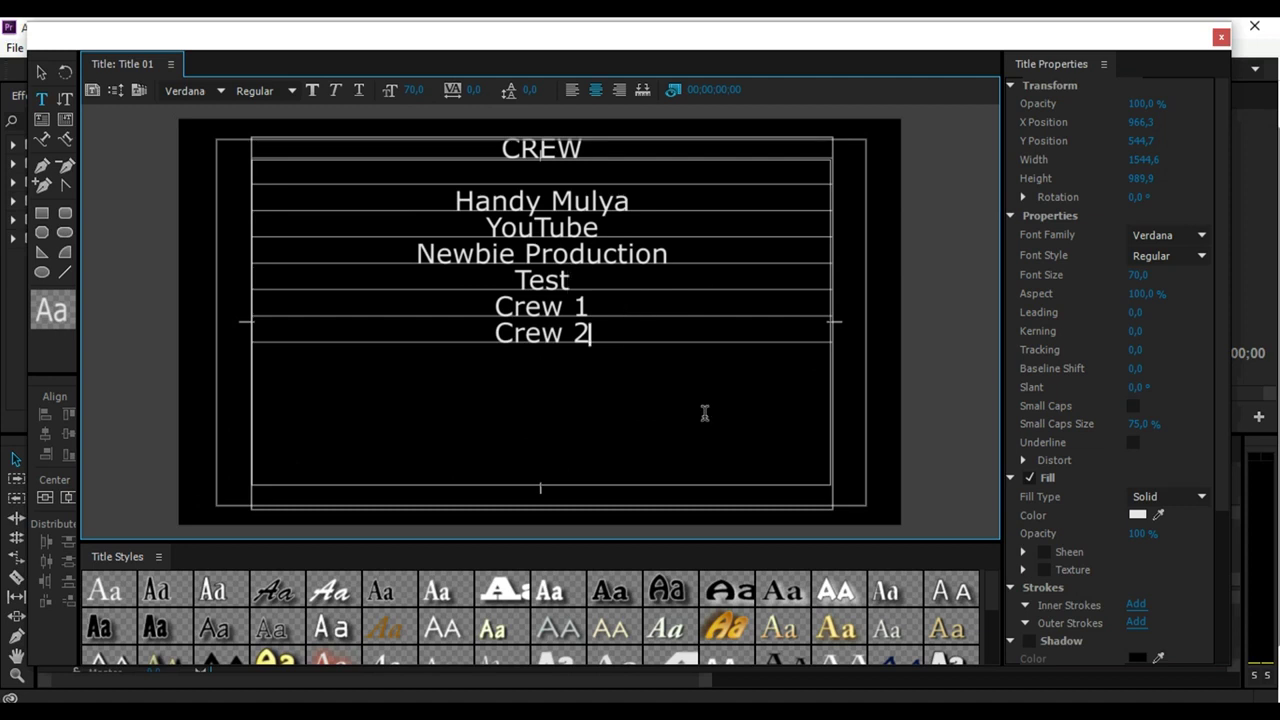
key(Return)
text(Crew3)
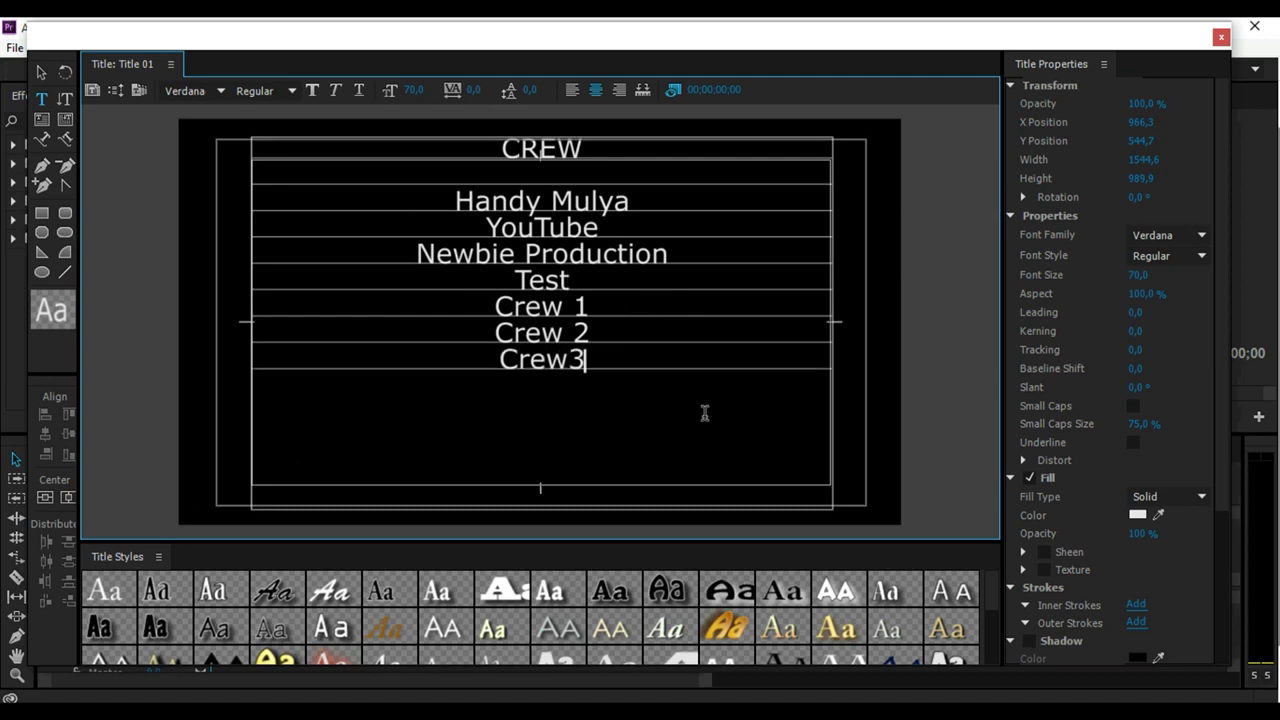
text( v v v v v)
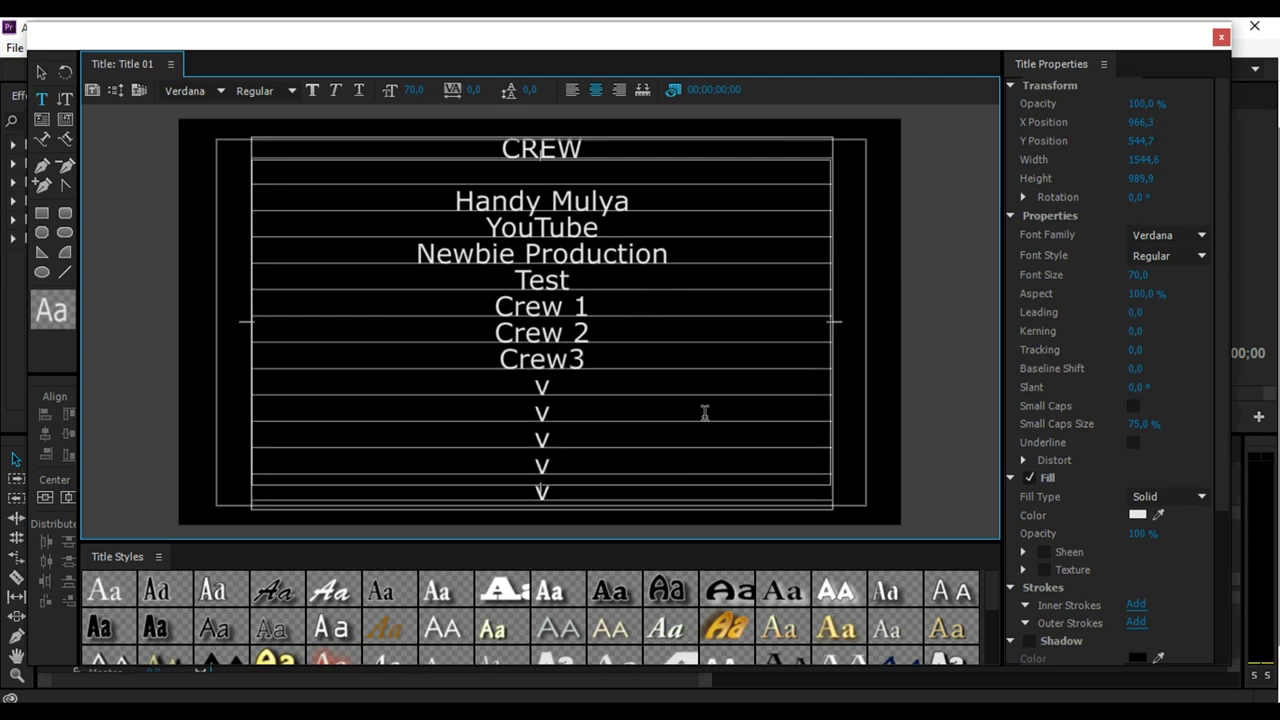
key(BackSpace)
key(BackSpace)
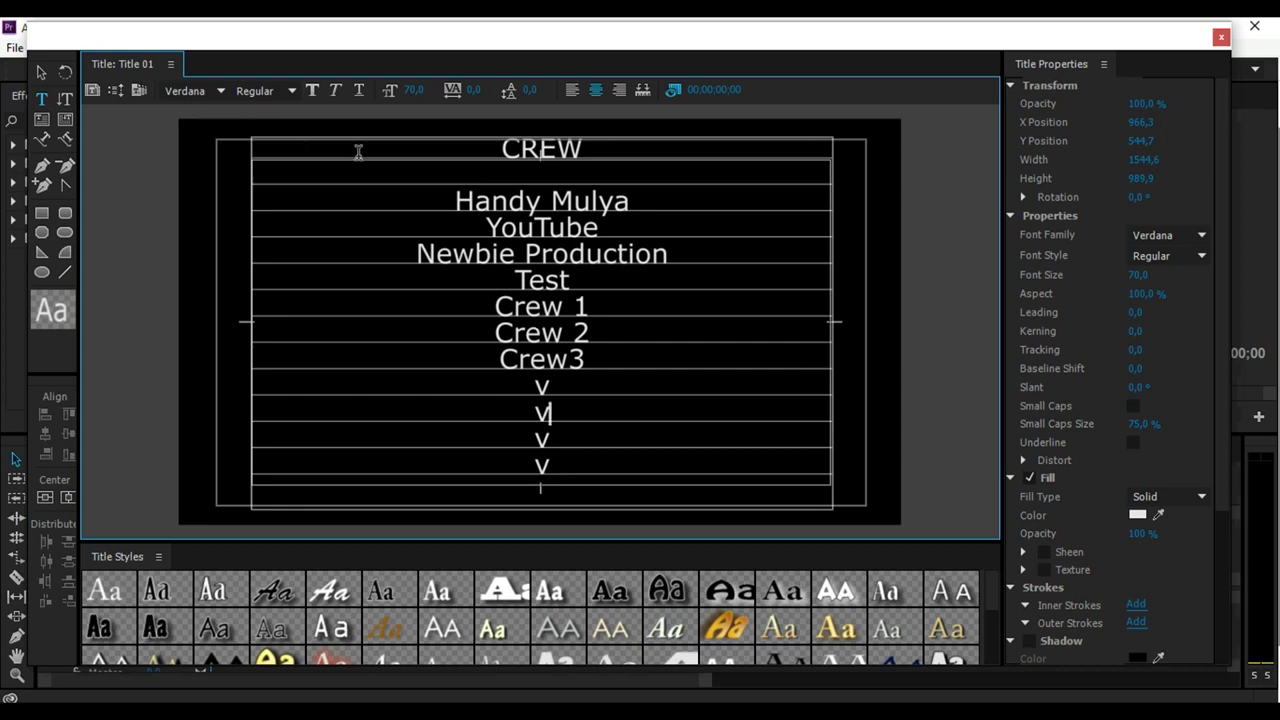
Set the title to Roll, starting and ending off screen
click(115, 89)
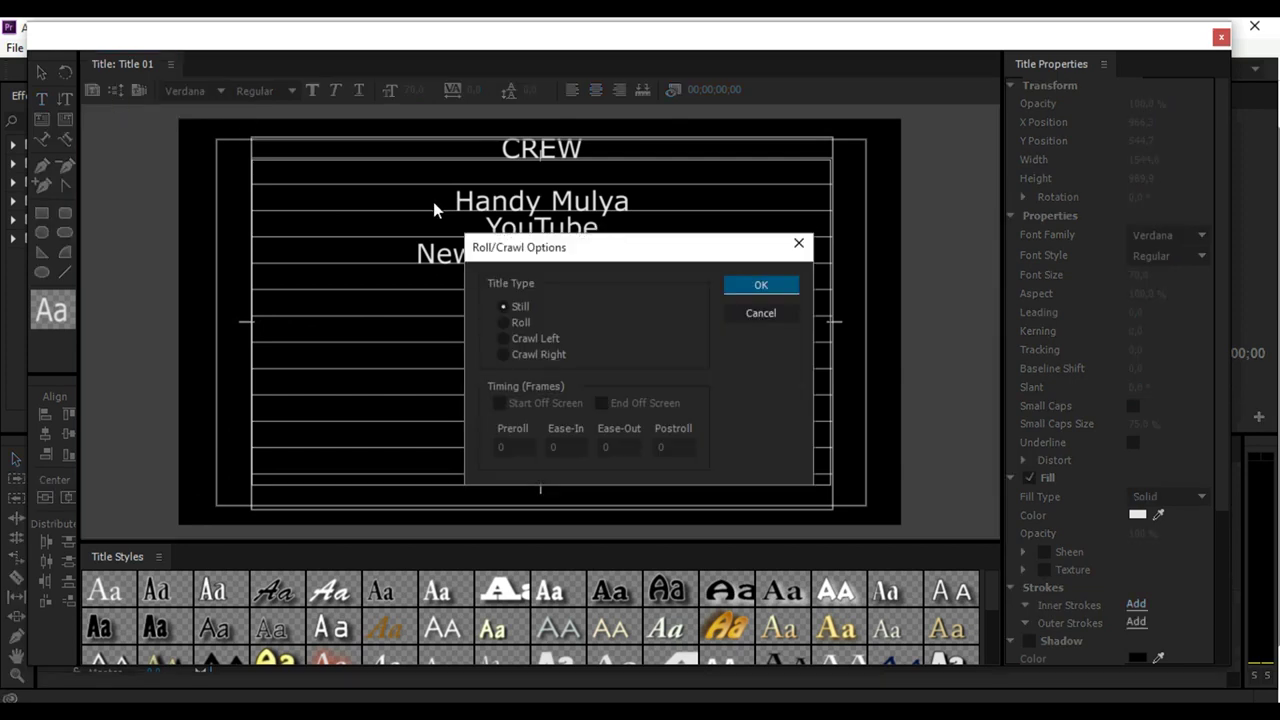
click(521, 322)
click(550, 402)
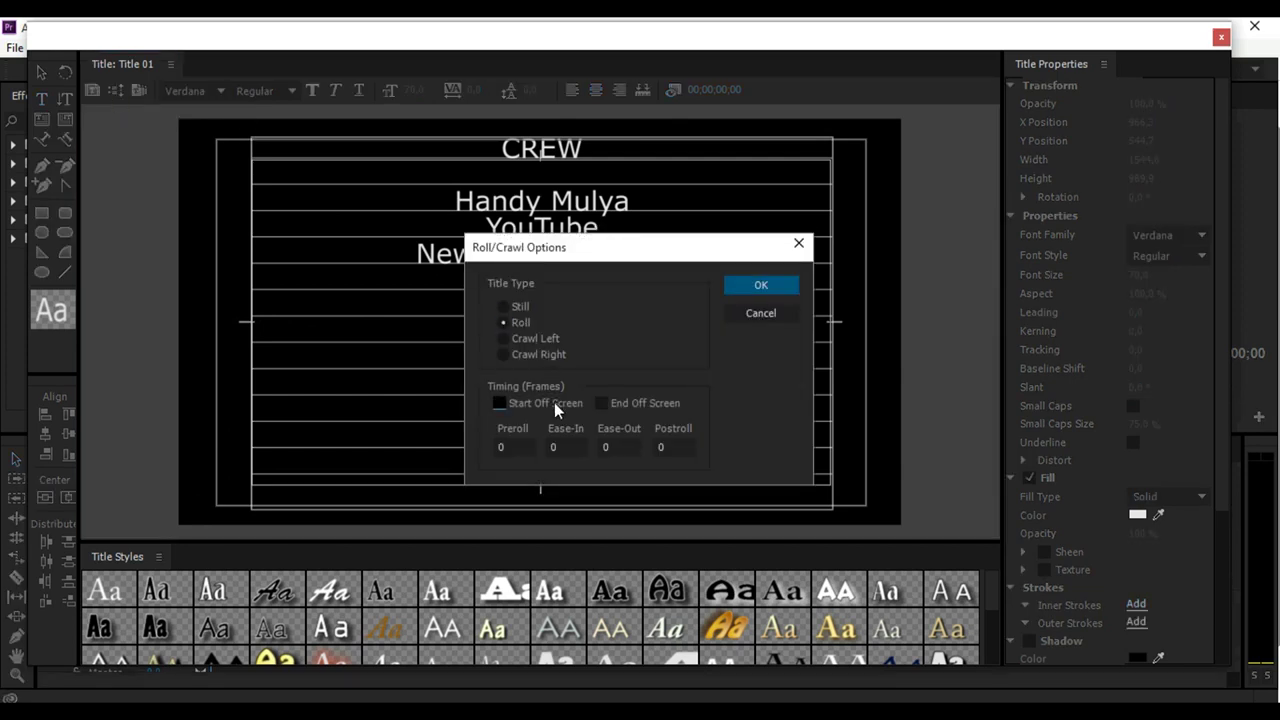
click(654, 404)
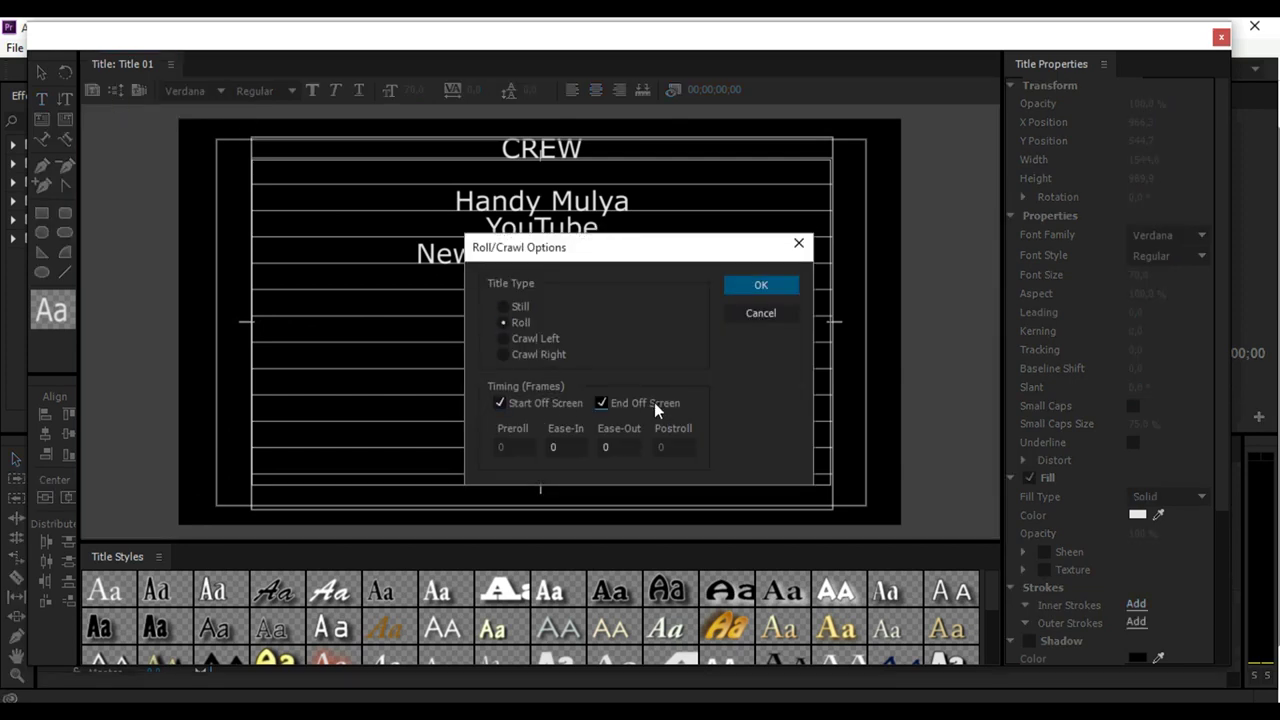
Close the Titler and place Title 01 at the start of V1, keeping the existing sequence settings
click(757, 287)
click(1221, 37)
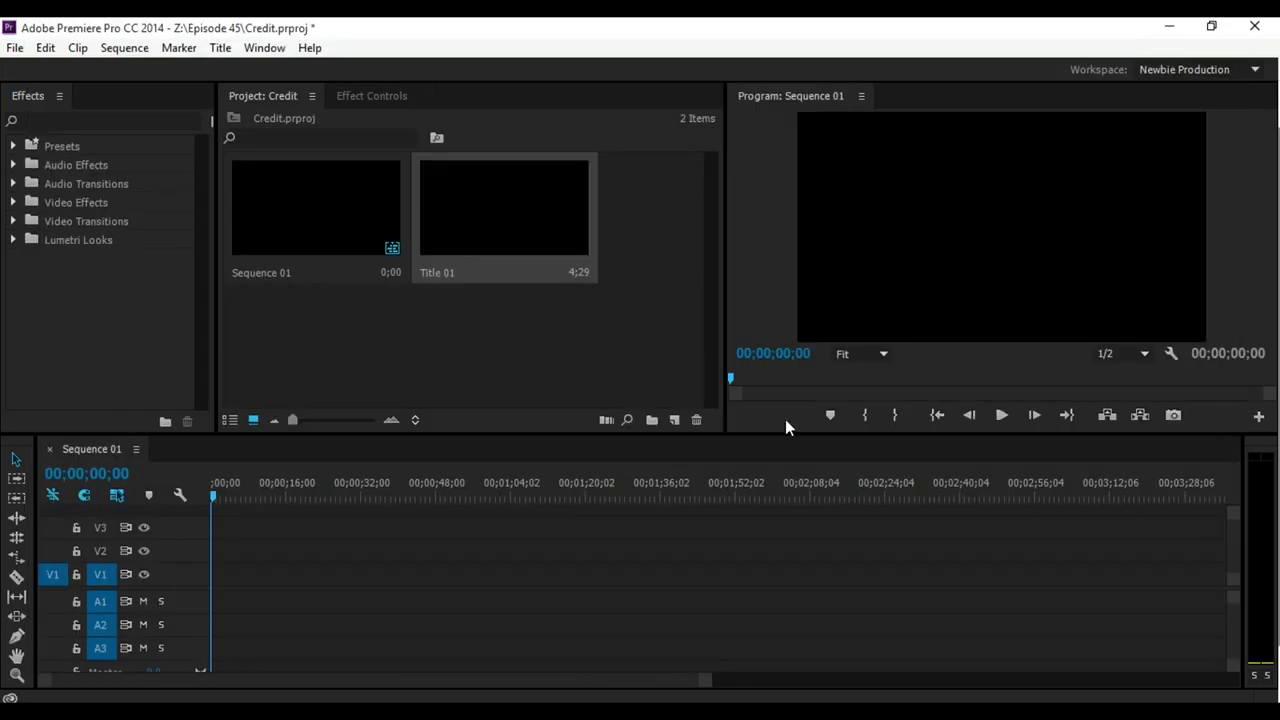
drag(521, 222, 212, 593)
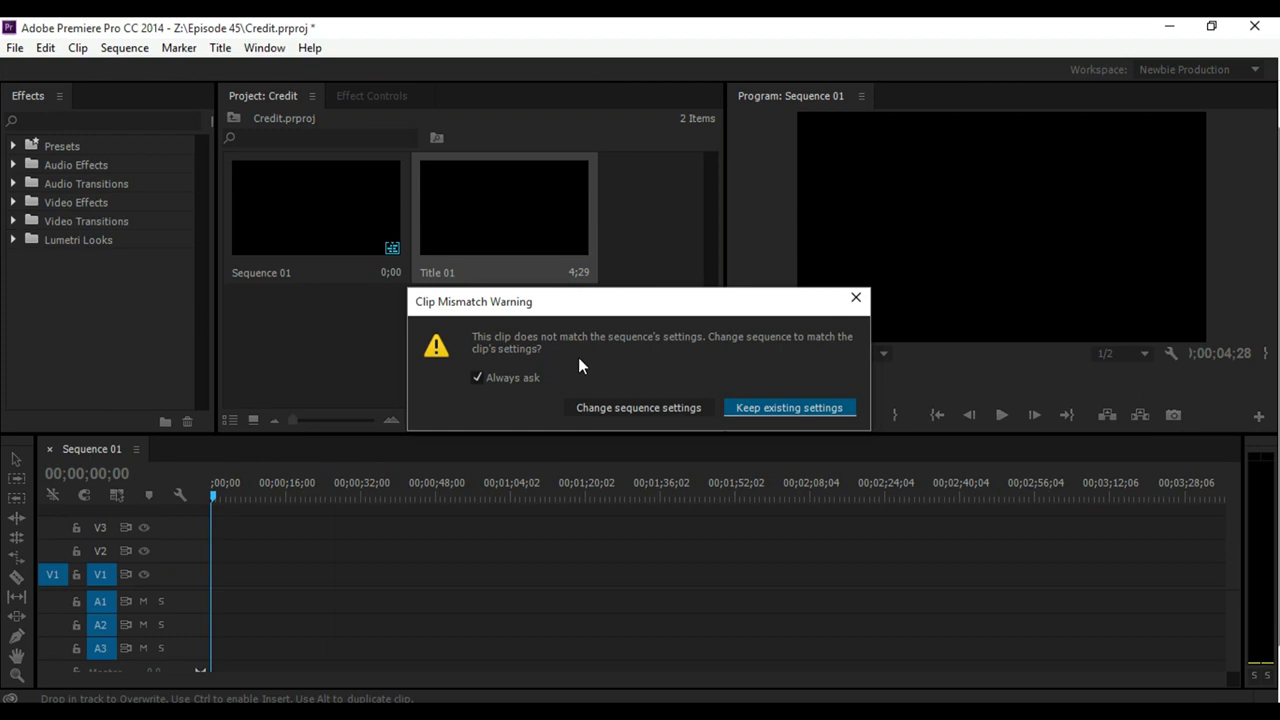
click(738, 407)
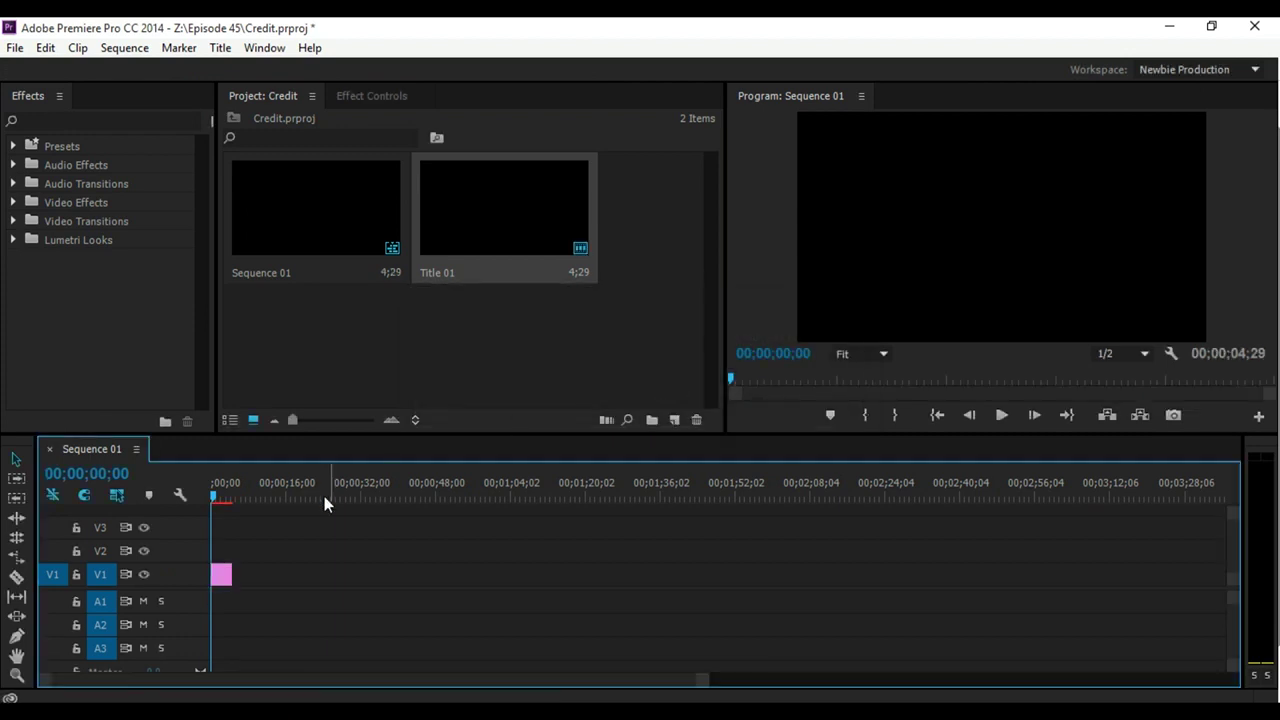
Preview the rolling credits and trim Title 01 to about 3 seconds
key(equal)
key(equal)
key(equal)
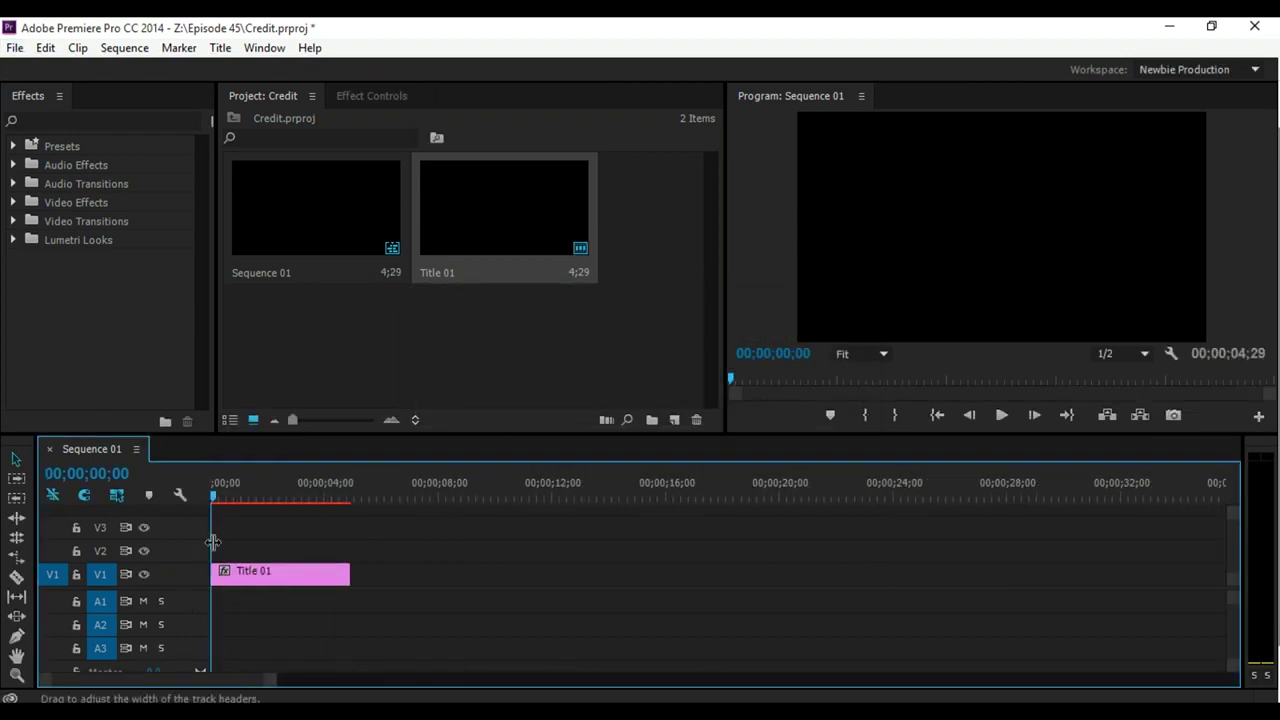
key(space)
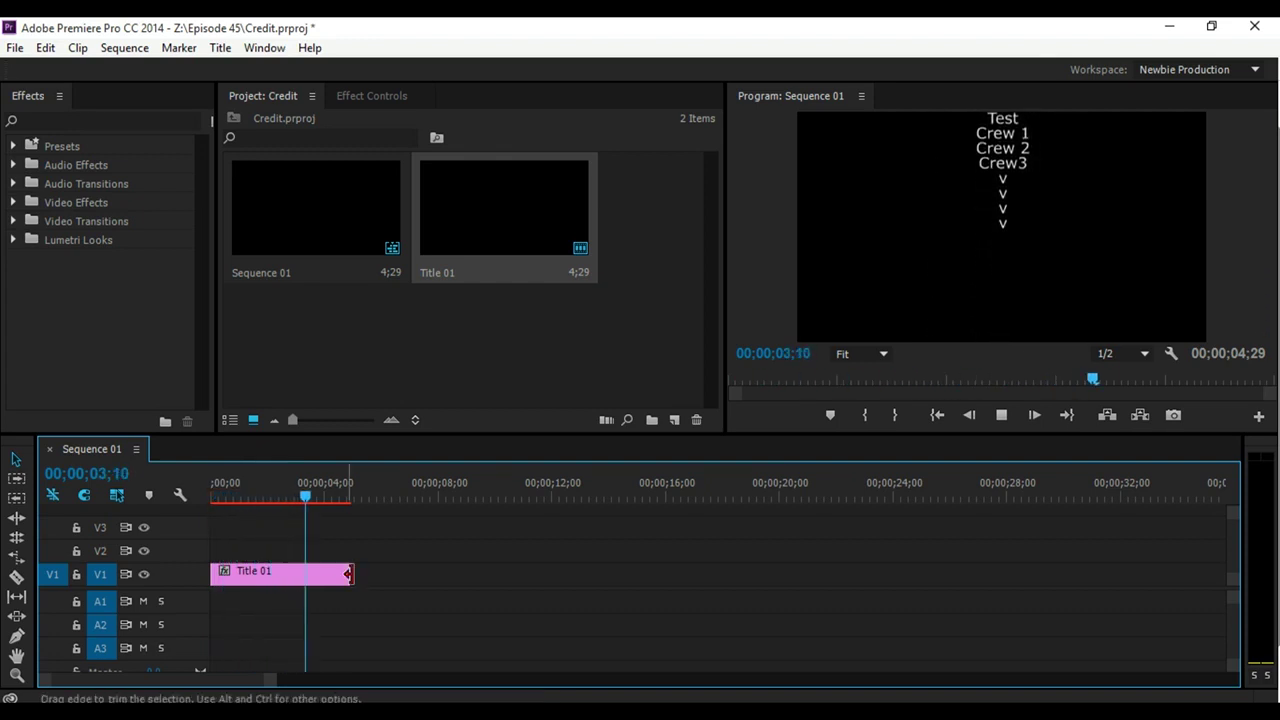
drag(305, 495, 271, 495)
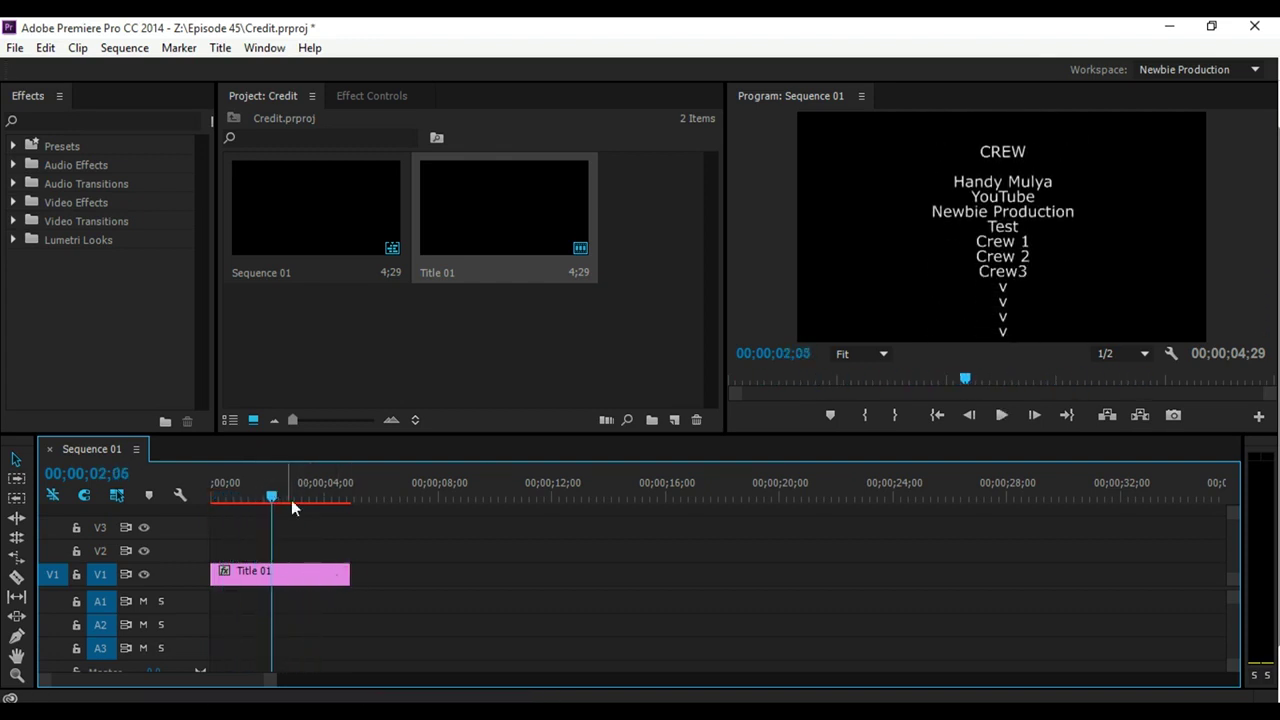
drag(348, 574, 298, 574)
key(Home)
key(space)
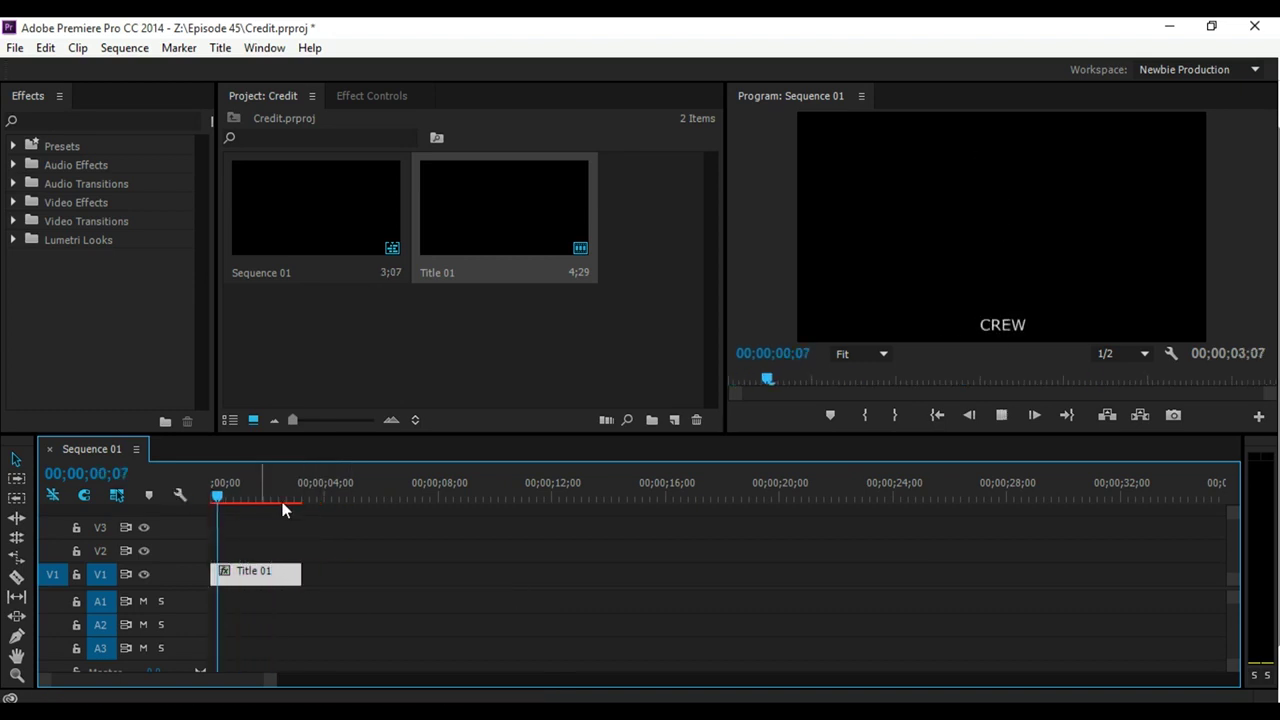
Stretch Title 01 to about 21 seconds and scrub to 12;16 to check the slow roll
drag(300, 572, 808, 527)
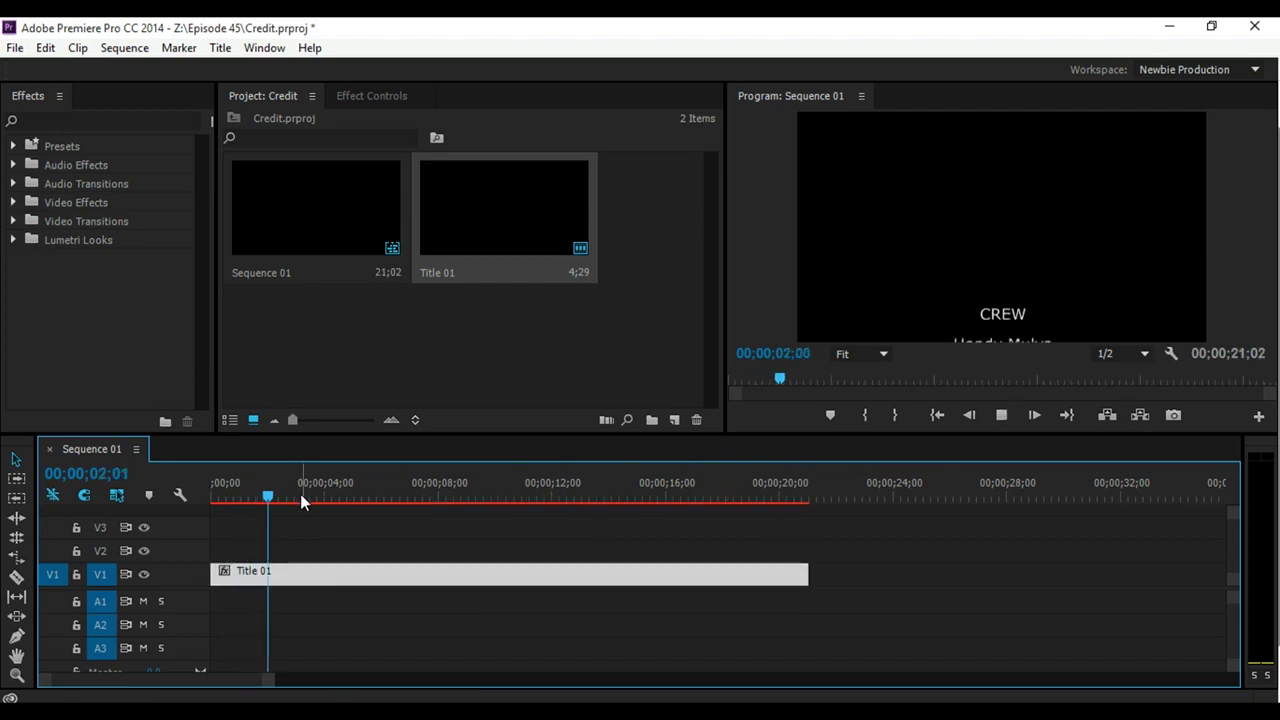
drag(305, 492, 566, 497)
click(585, 528)
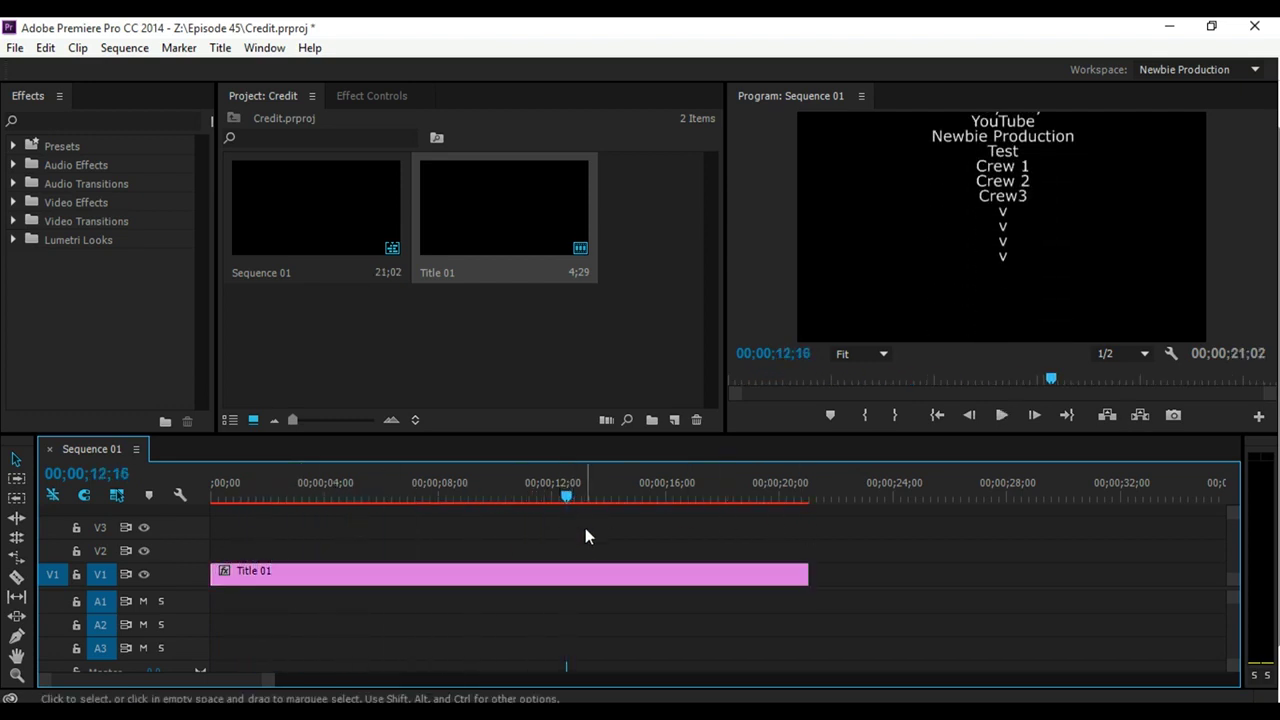
Launch Adobe Photoshop CC 2014 from the Start menu's All apps list
right_click(619, 324)
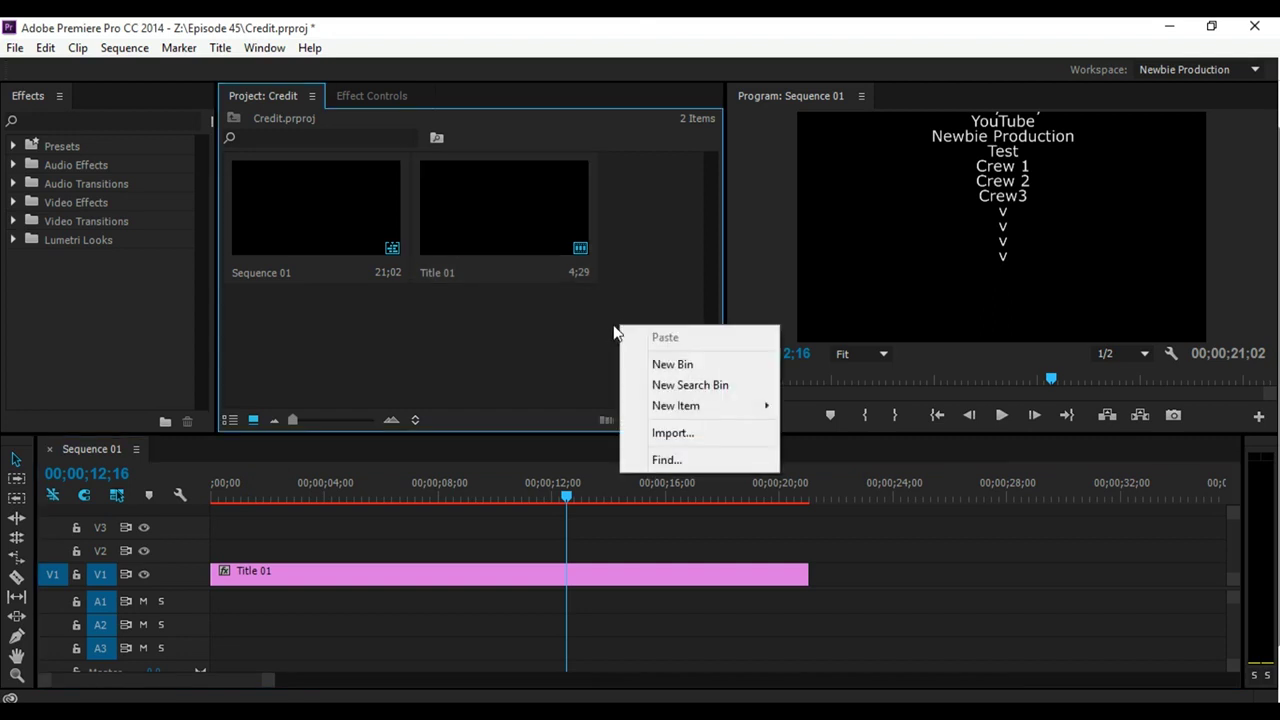
key(Escape)
key(super)
click(40, 686)
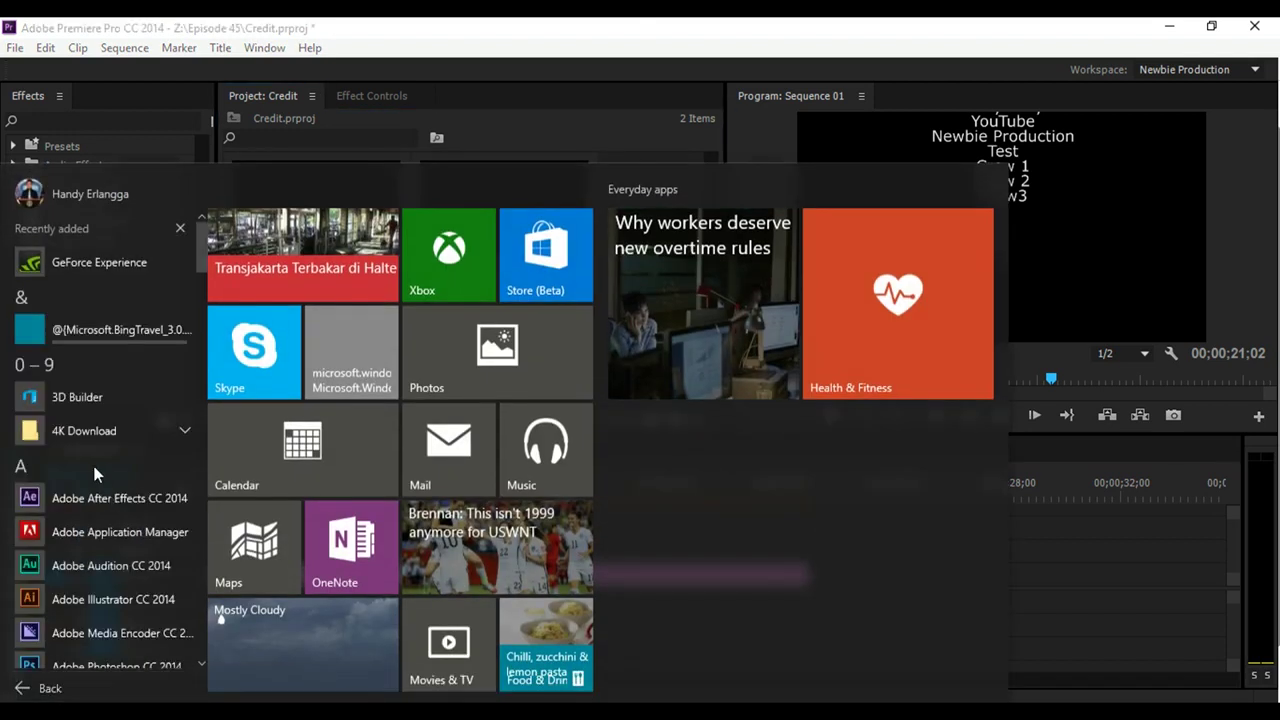
scroll(100, 400, down, 5)
scroll(104, 341, up, 1)
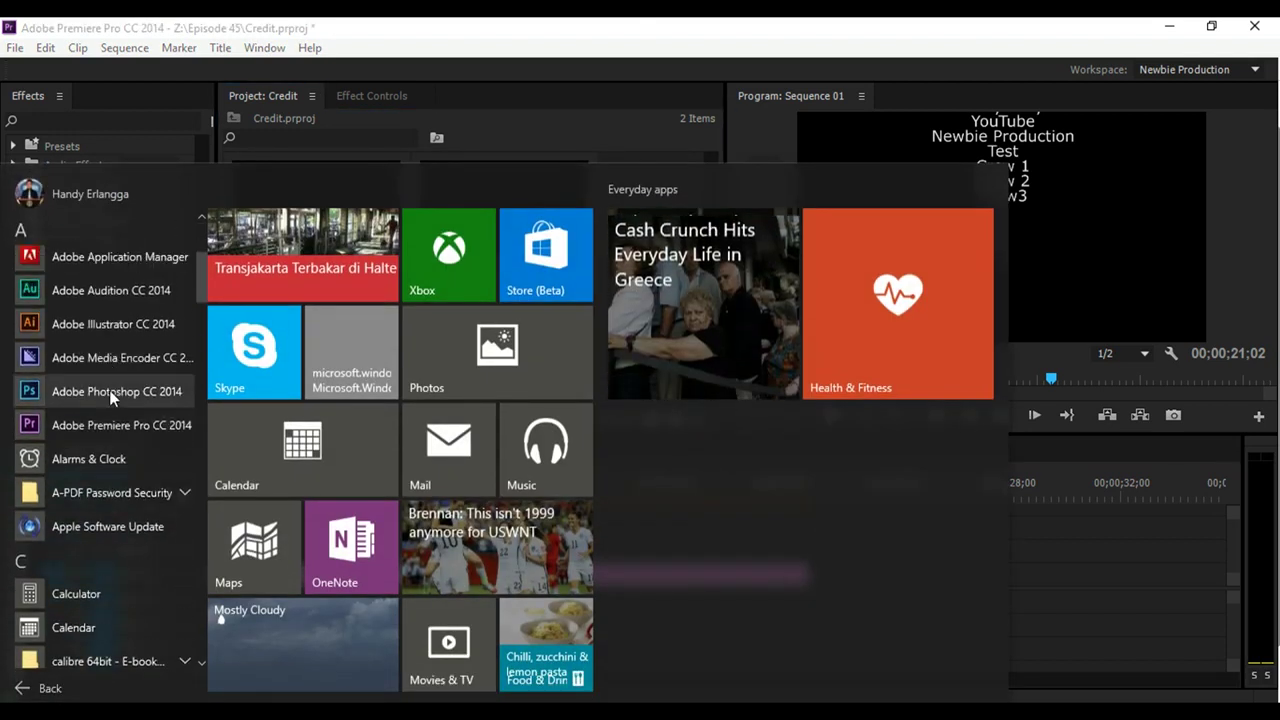
click(109, 398)
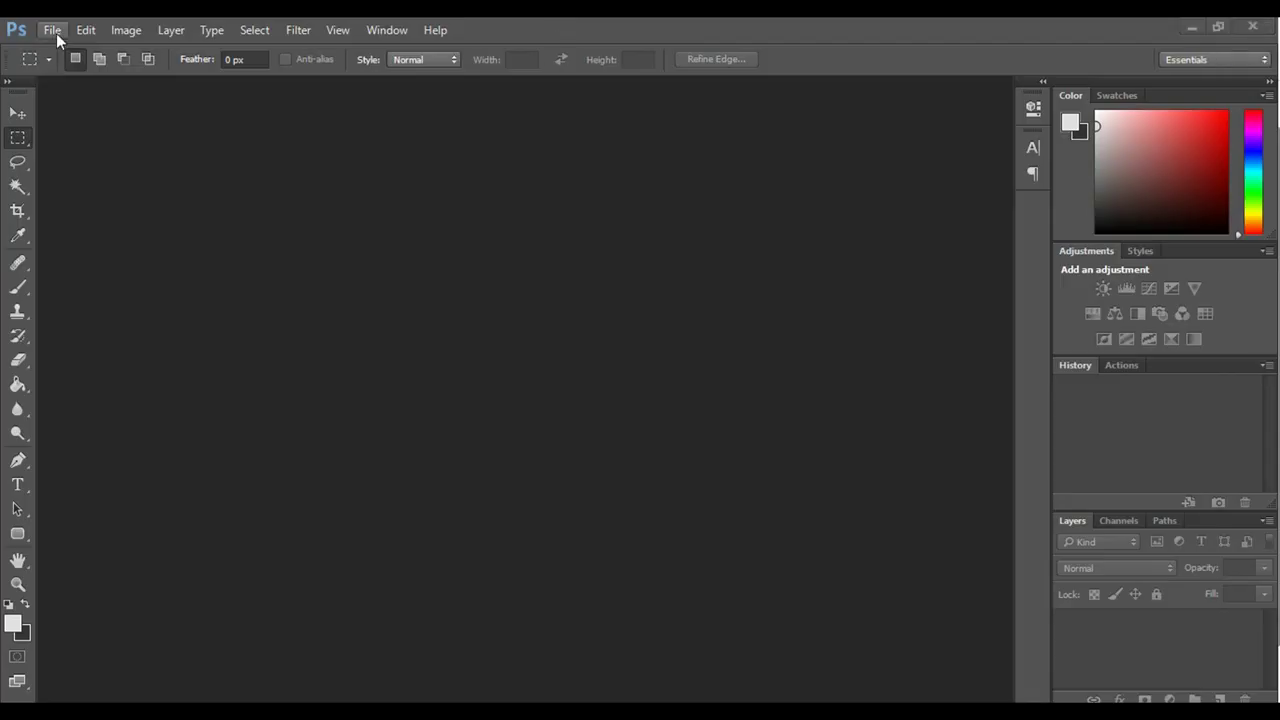
Create a new 700 × 2000 px document and fit it in the window
click(50, 30)
click(65, 49)
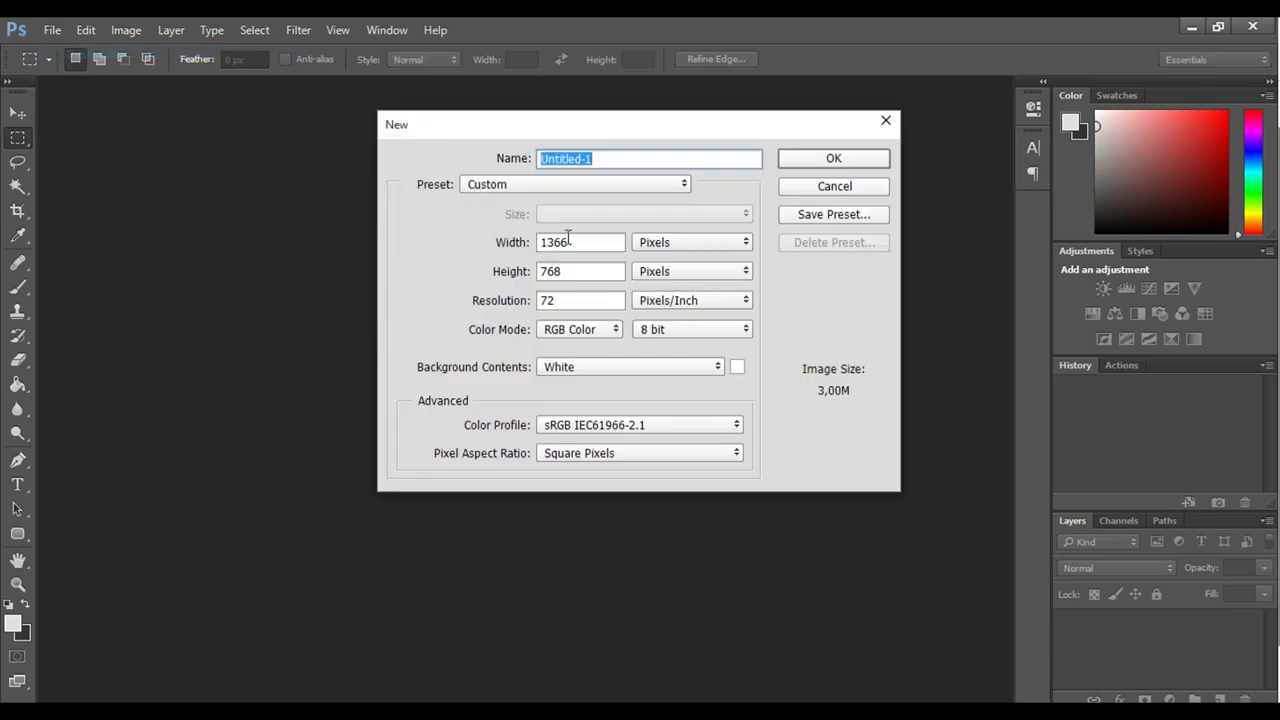
click(567, 242)
double_click(567, 242)
text(1)
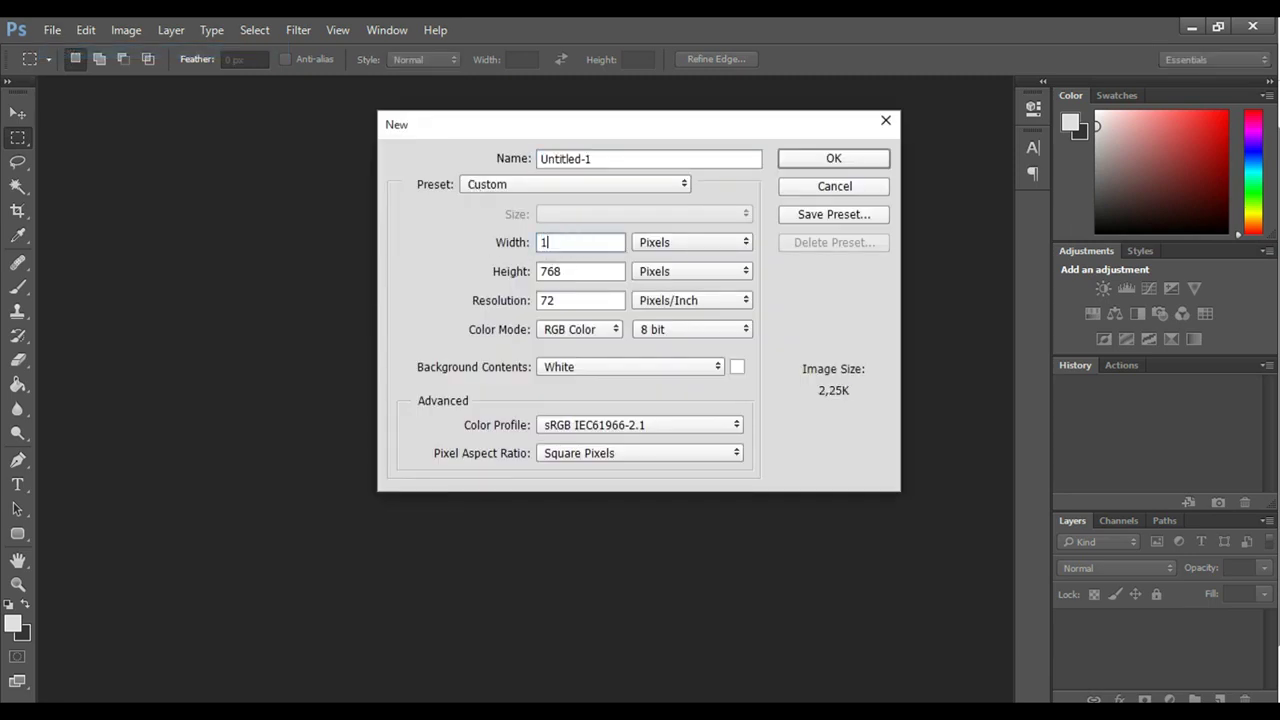
key(BackSpace)
text(700)
double_click(567, 271)
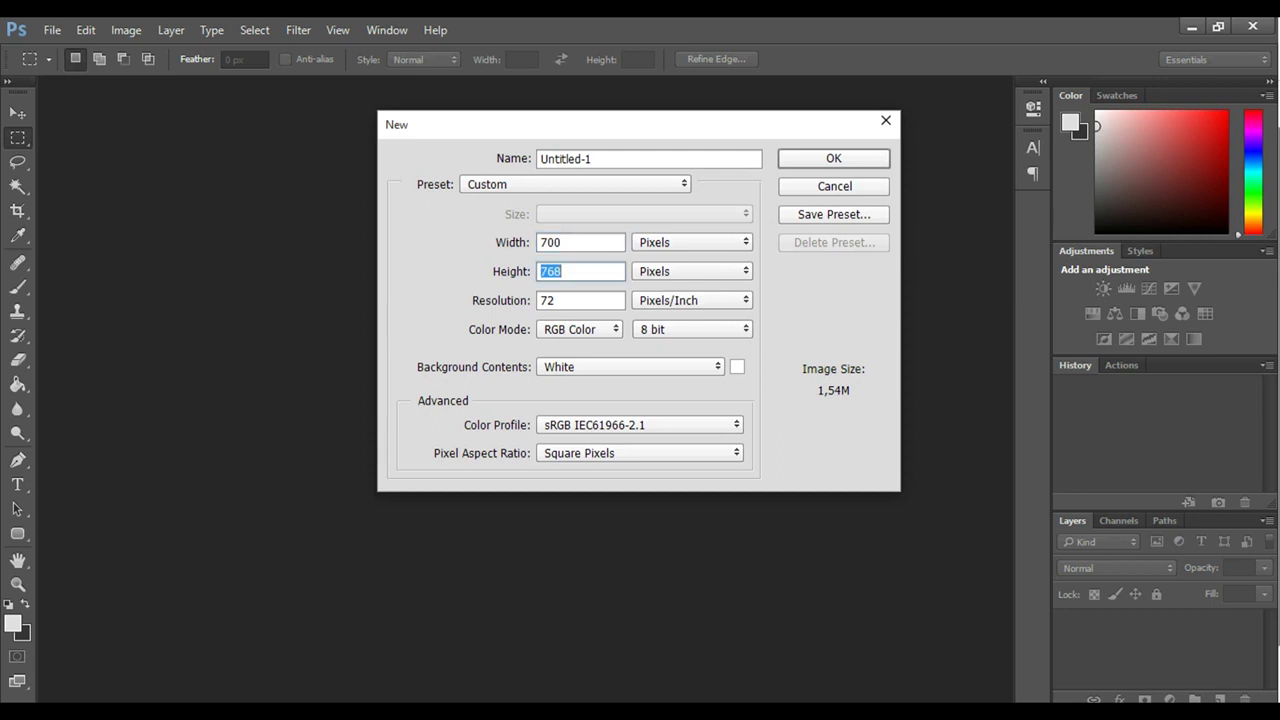
text(2000)
key(Return)
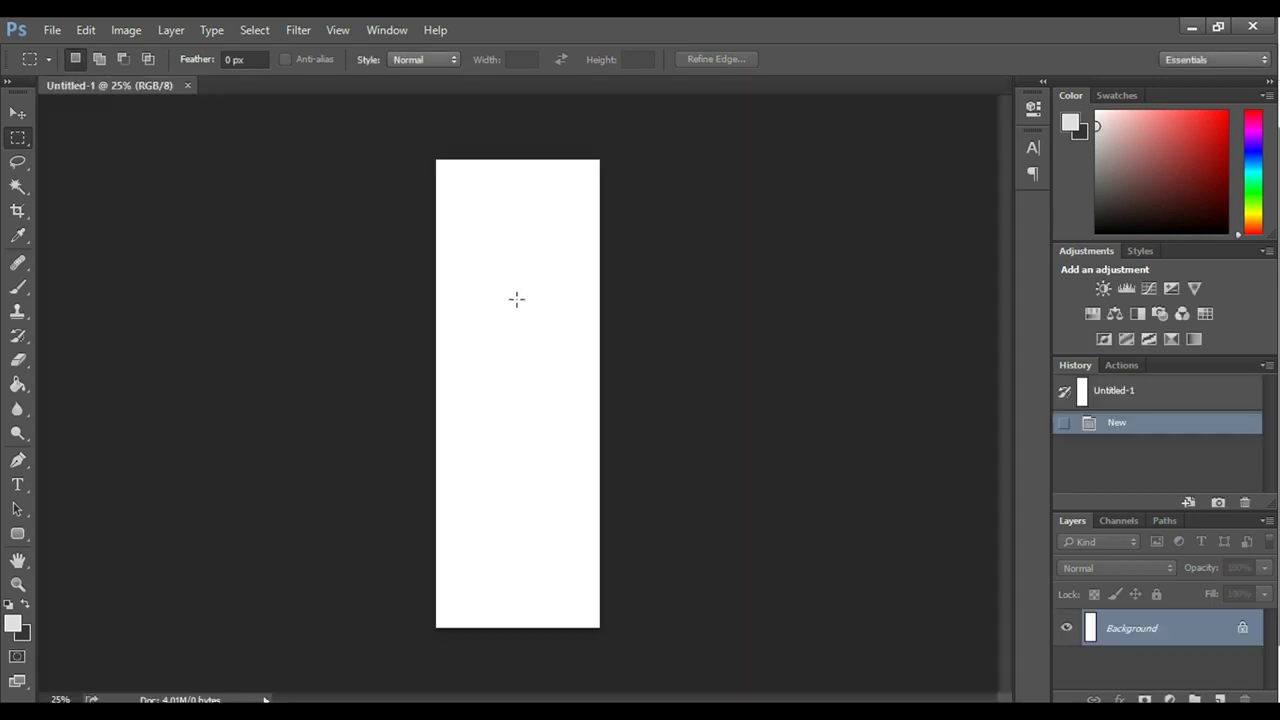
key(ctrl+0)
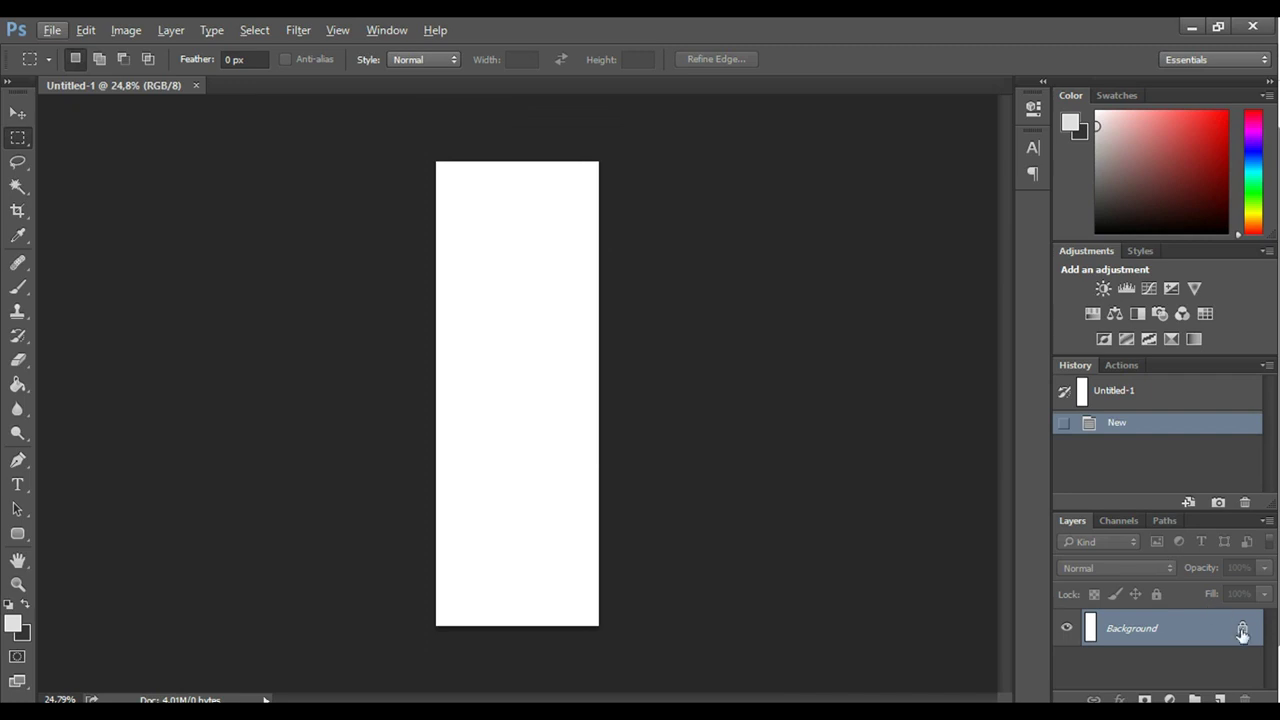
Unlock the Background, add Layer 1 and delete Layer 0
click(1242, 631)
click(1219, 699)
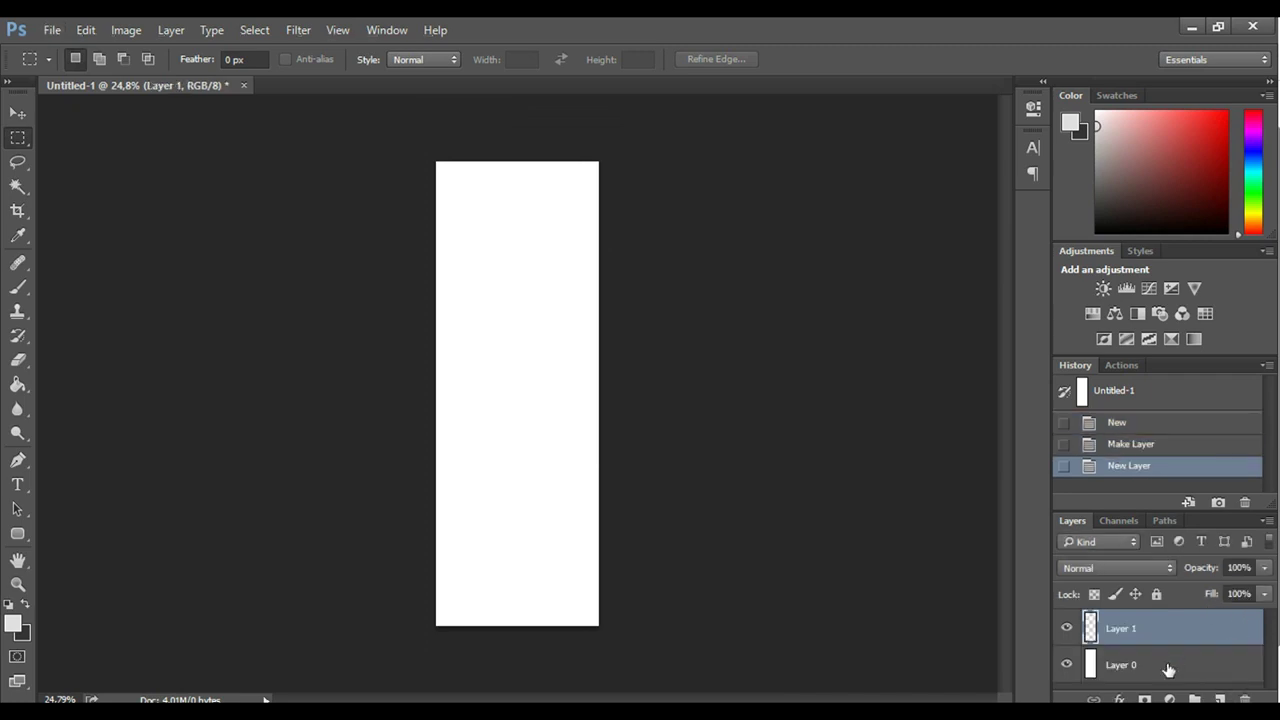
click(1165, 665)
key(Delete)
scroll(517, 200, up, 2)
scroll(509, 209, up, 2)
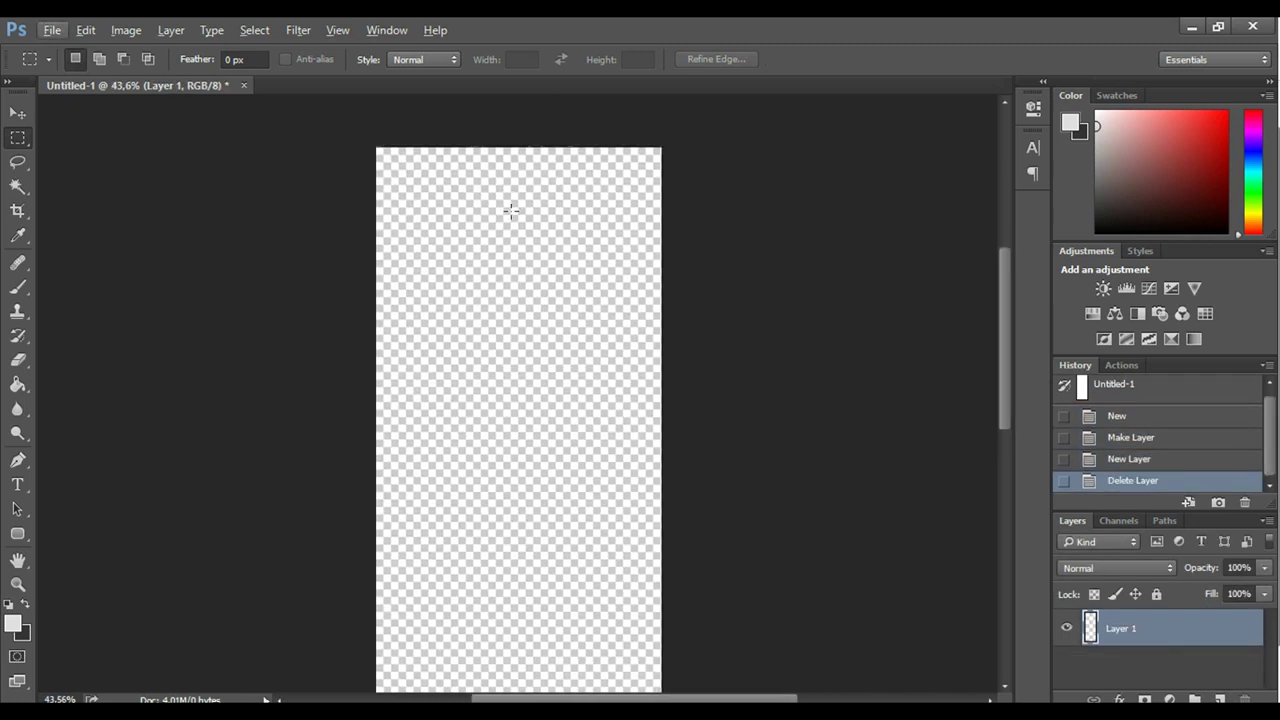
scroll(505, 234, up, 3)
scroll(505, 234, down, 1)
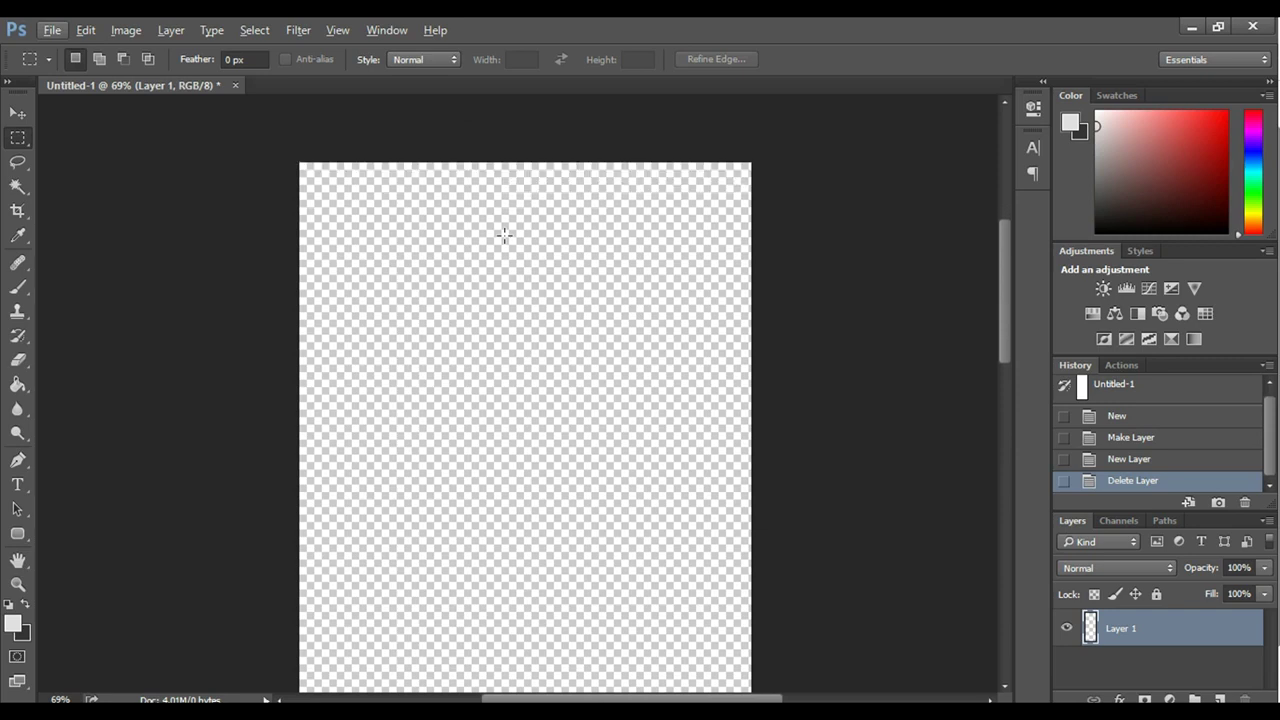
Fill Layer 1 solid black with the Paint Bucket using default colours
key(g)
right_click(18, 386)
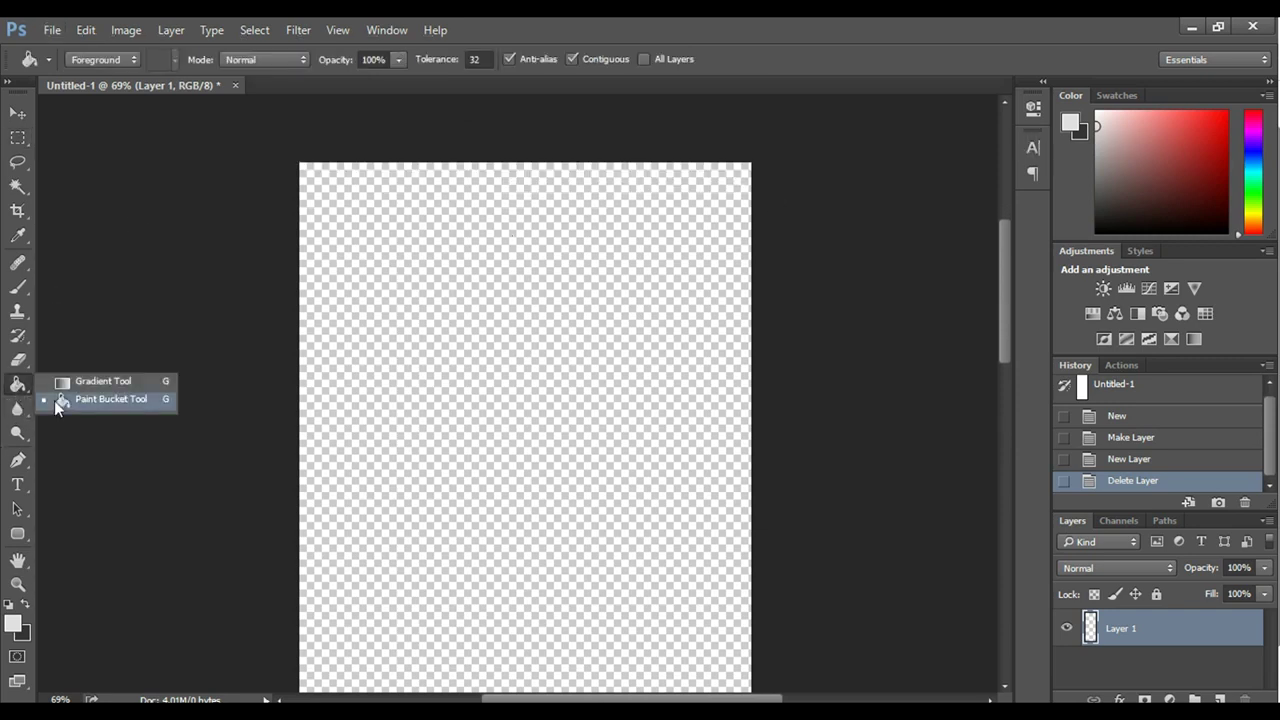
click(100, 400)
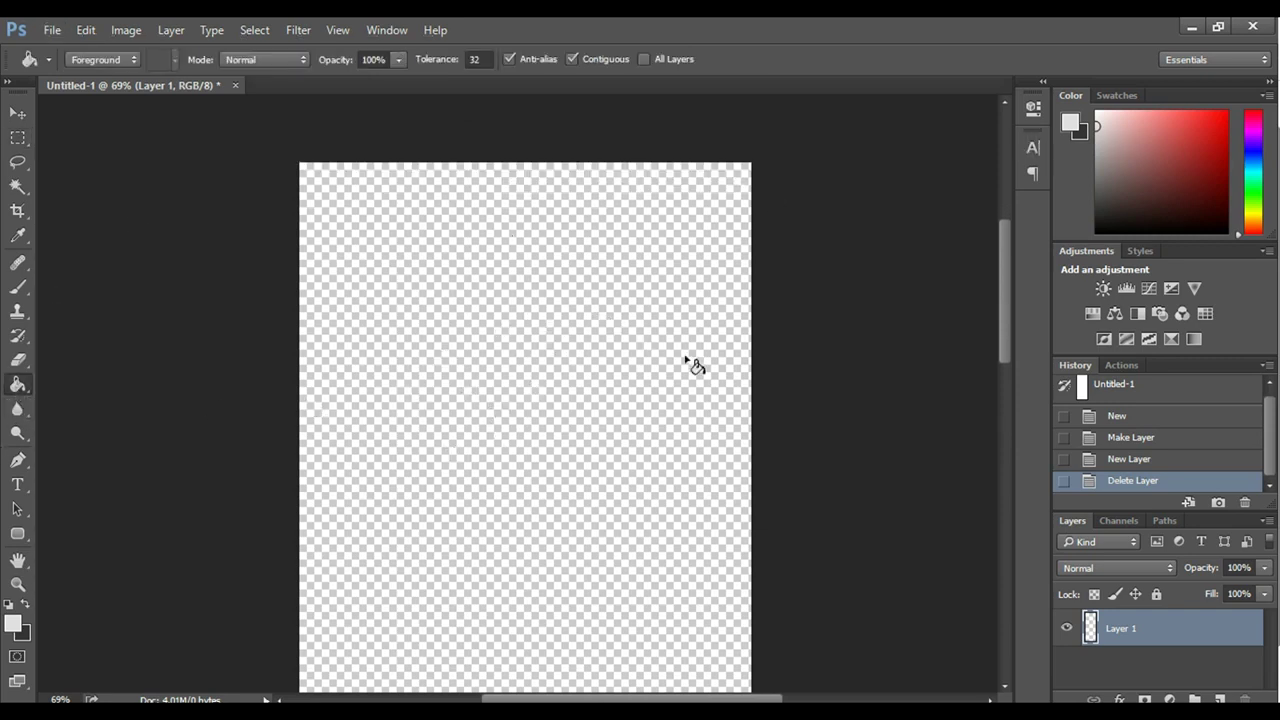
key(d)
click(613, 352)
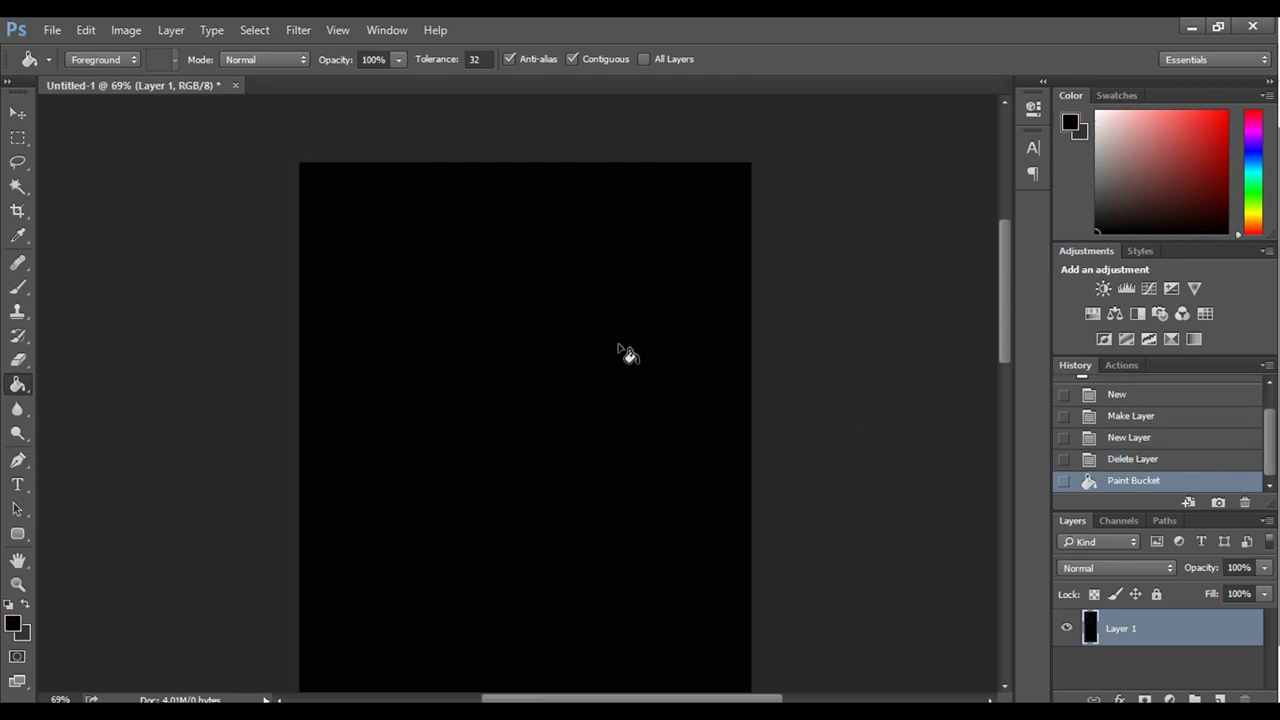
Type CREW near the top of the page in white (#ffffff) text
key(v)
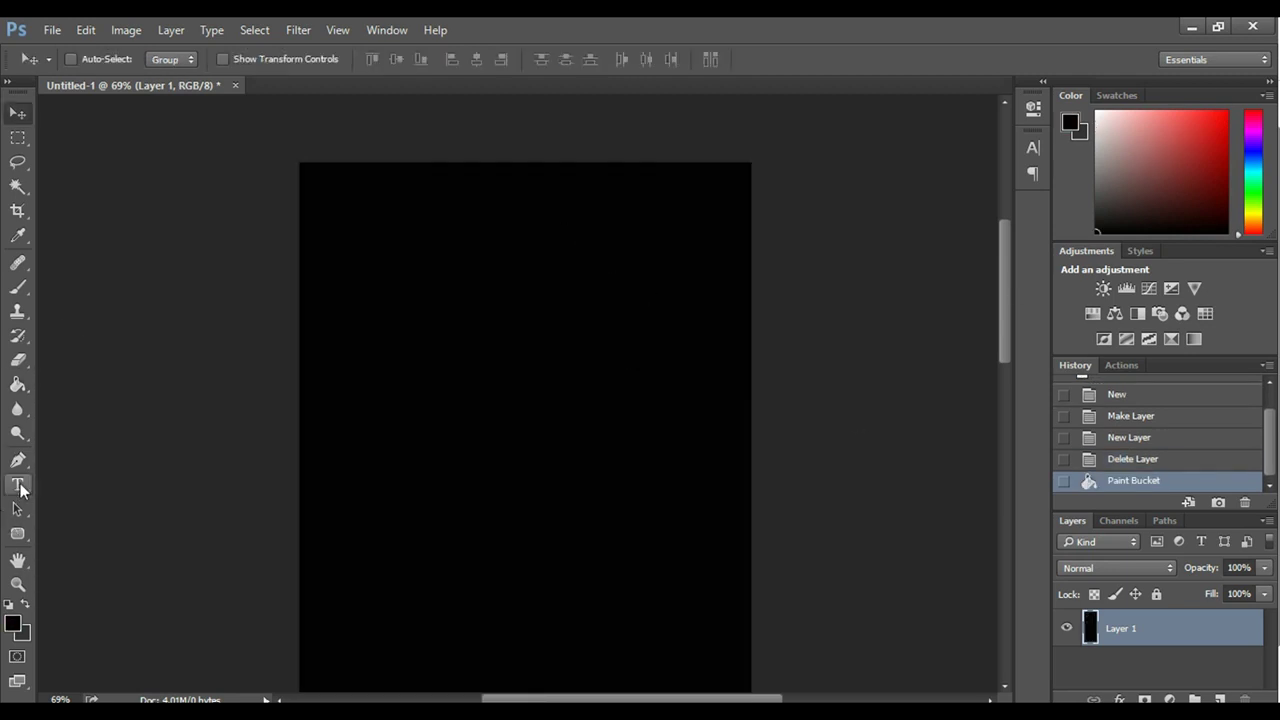
click(19, 486)
click(473, 230)
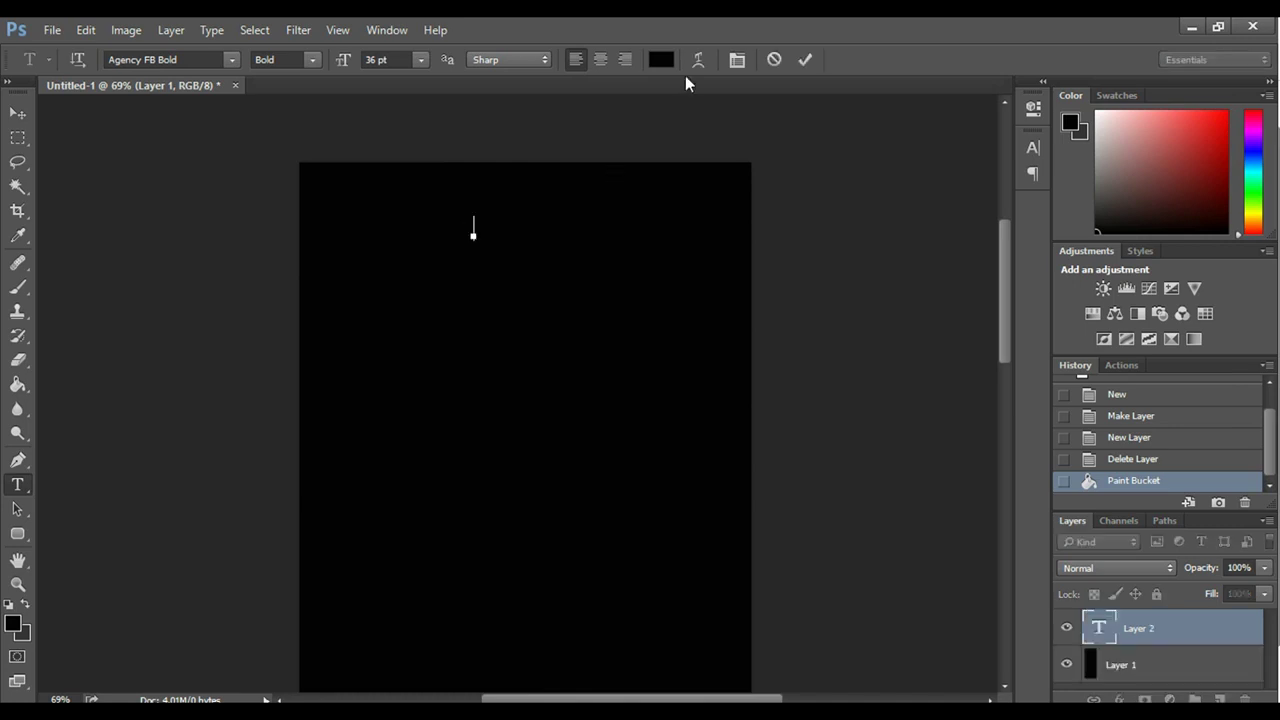
click(665, 60)
text(ffffff)
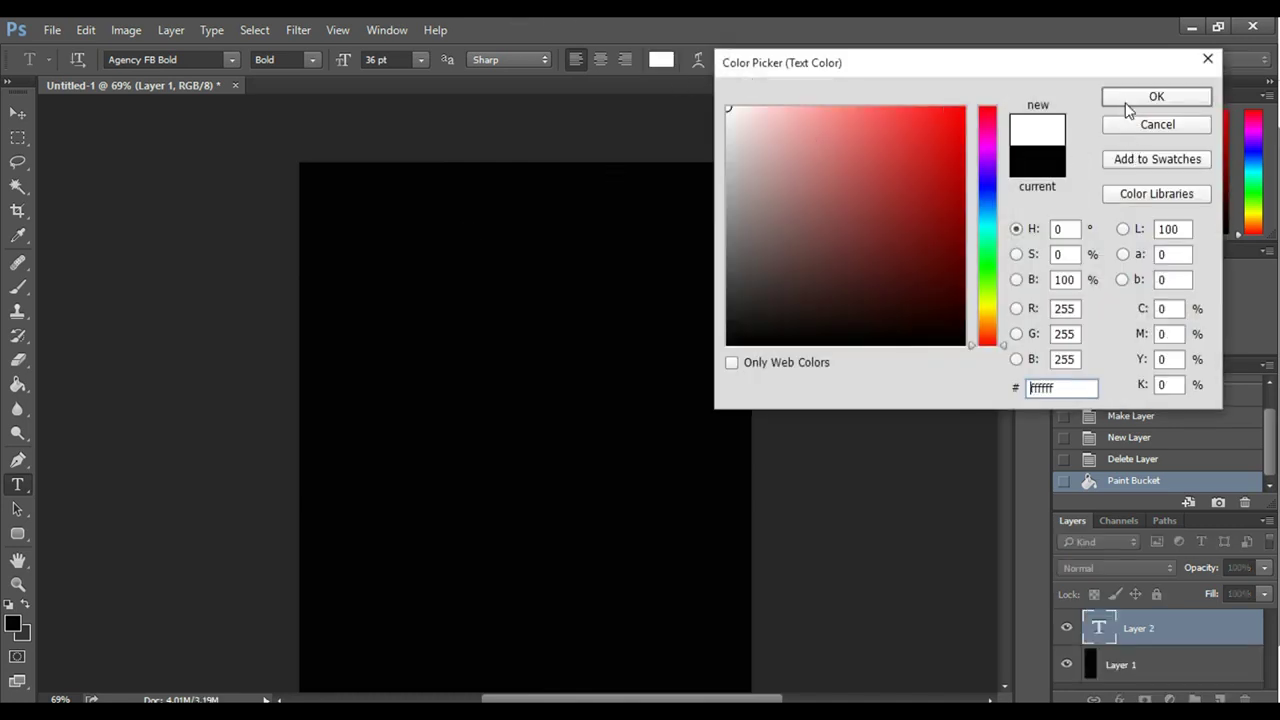
click(1127, 101)
text(C)
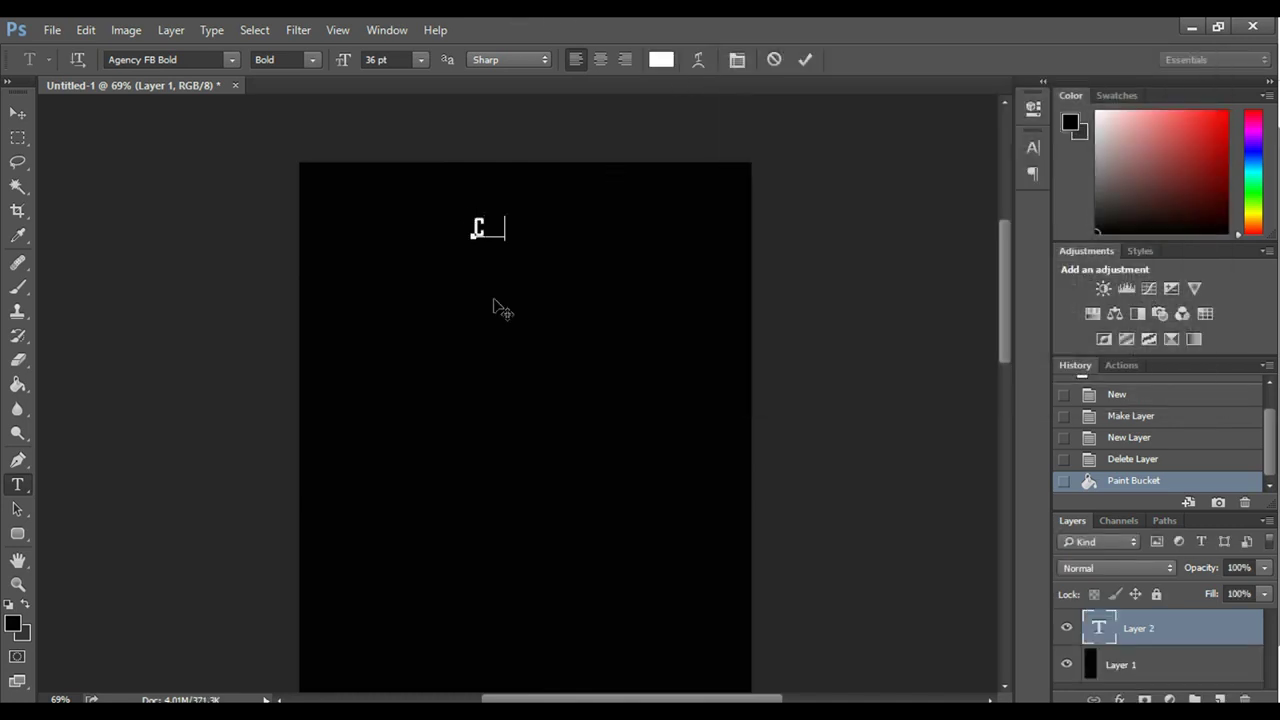
text(REW)
Set CREW to 48 pt and move it up and to the right
scroll(455, 222, up, 2)
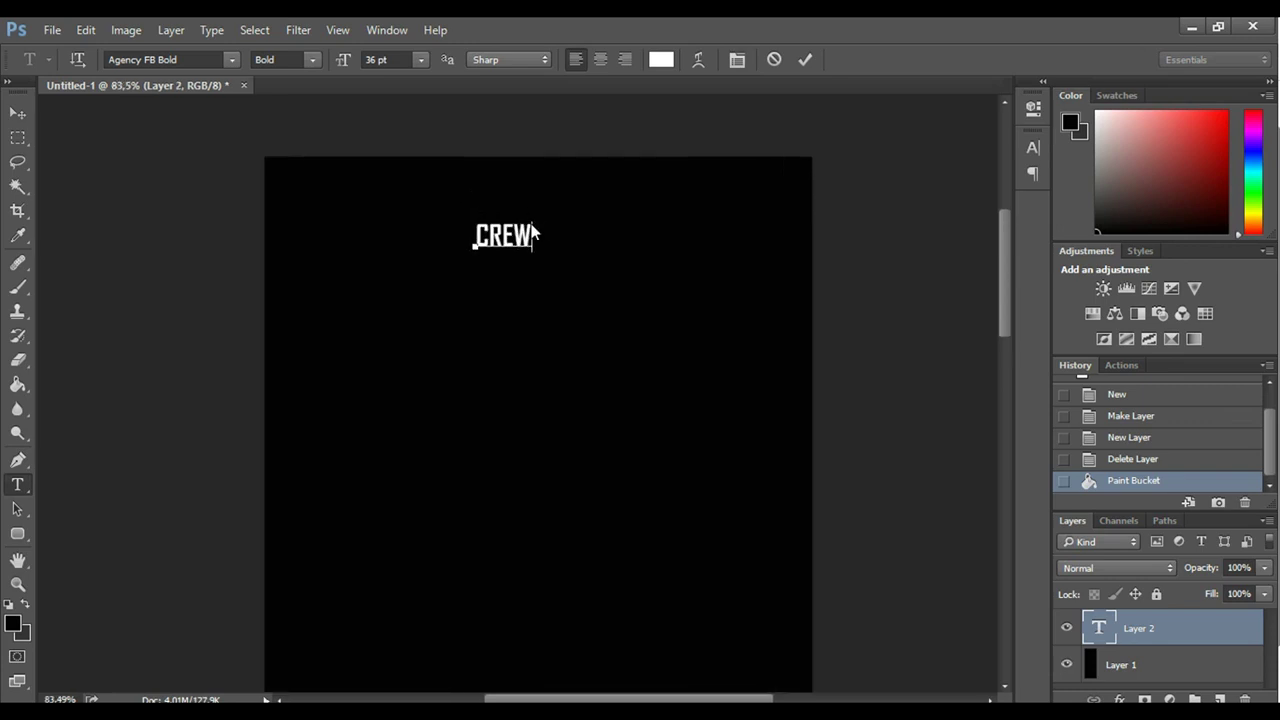
double_click(517, 230)
click(420, 60)
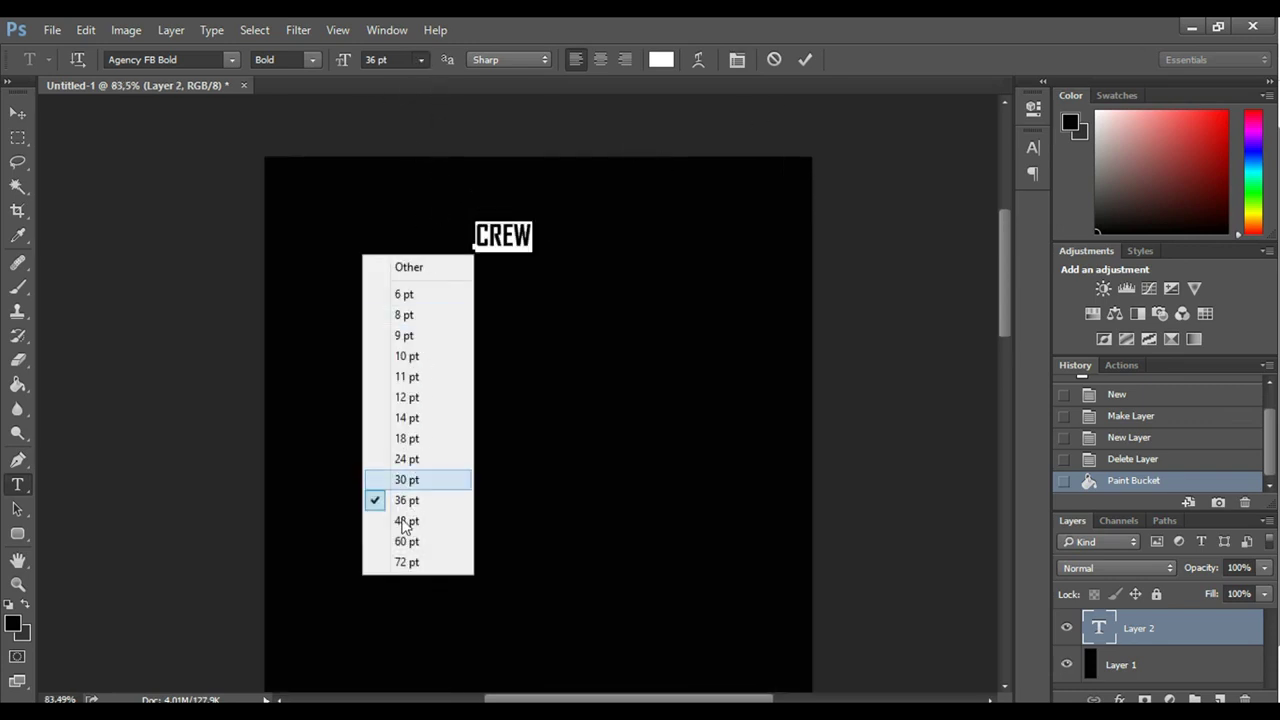
click(403, 522)
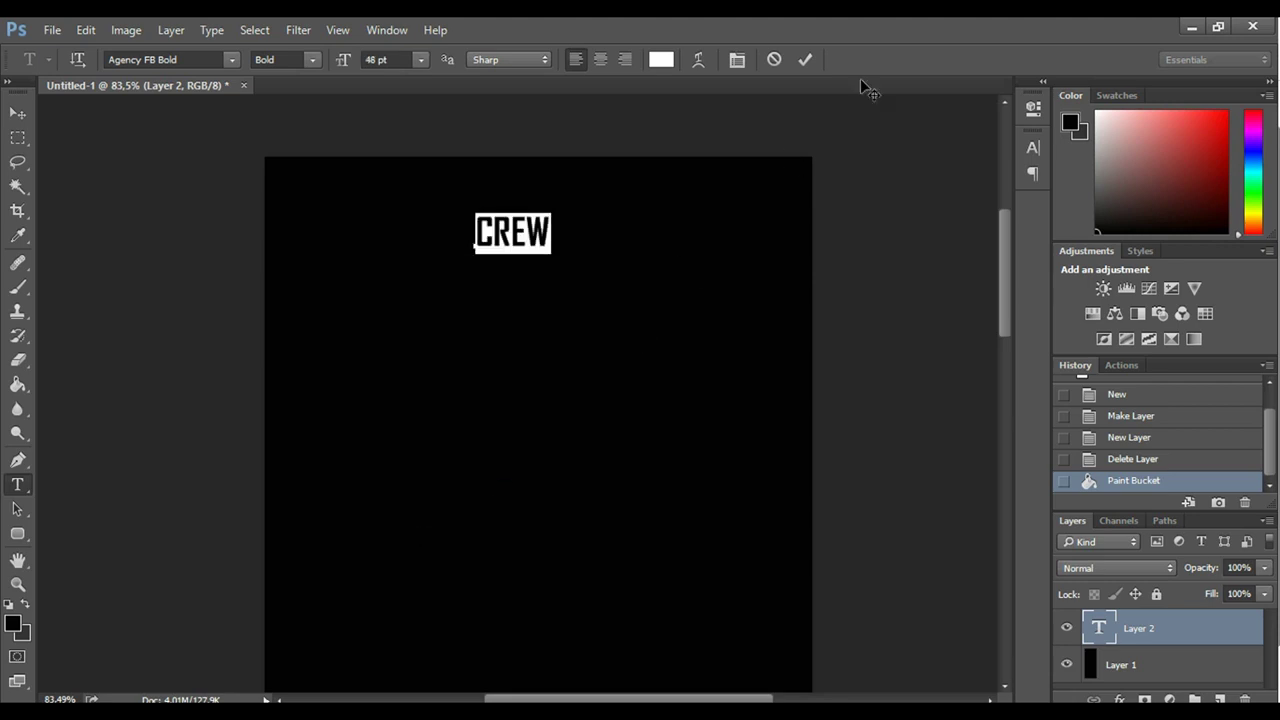
click(805, 60)
key(v)
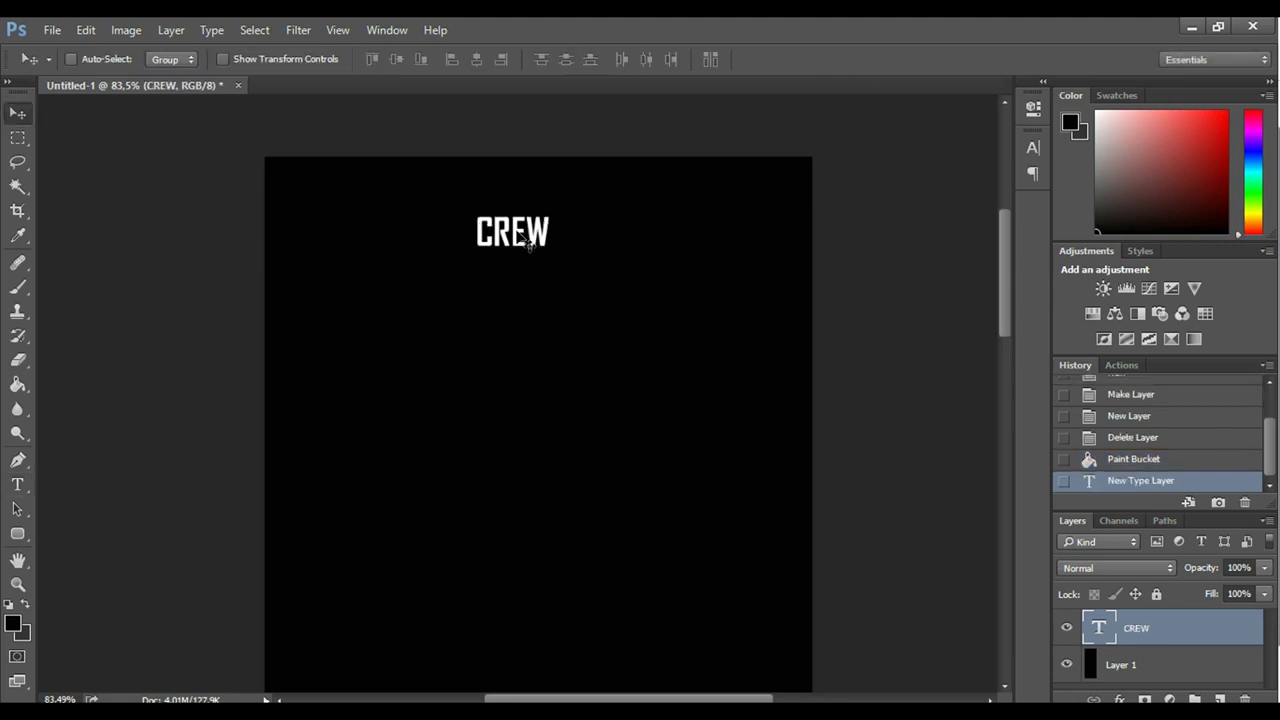
drag(517, 238, 548, 224)
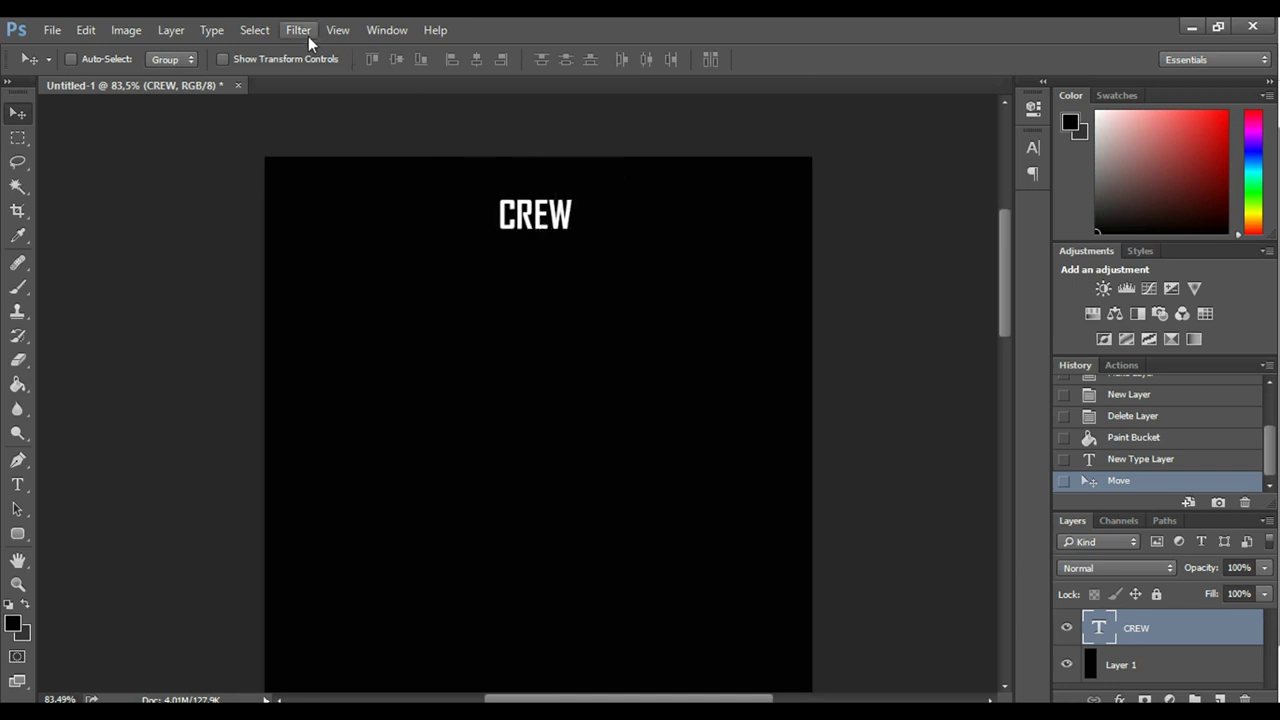
Add a vertical guide at 50% of the canvas width
click(338, 30)
click(400, 457)
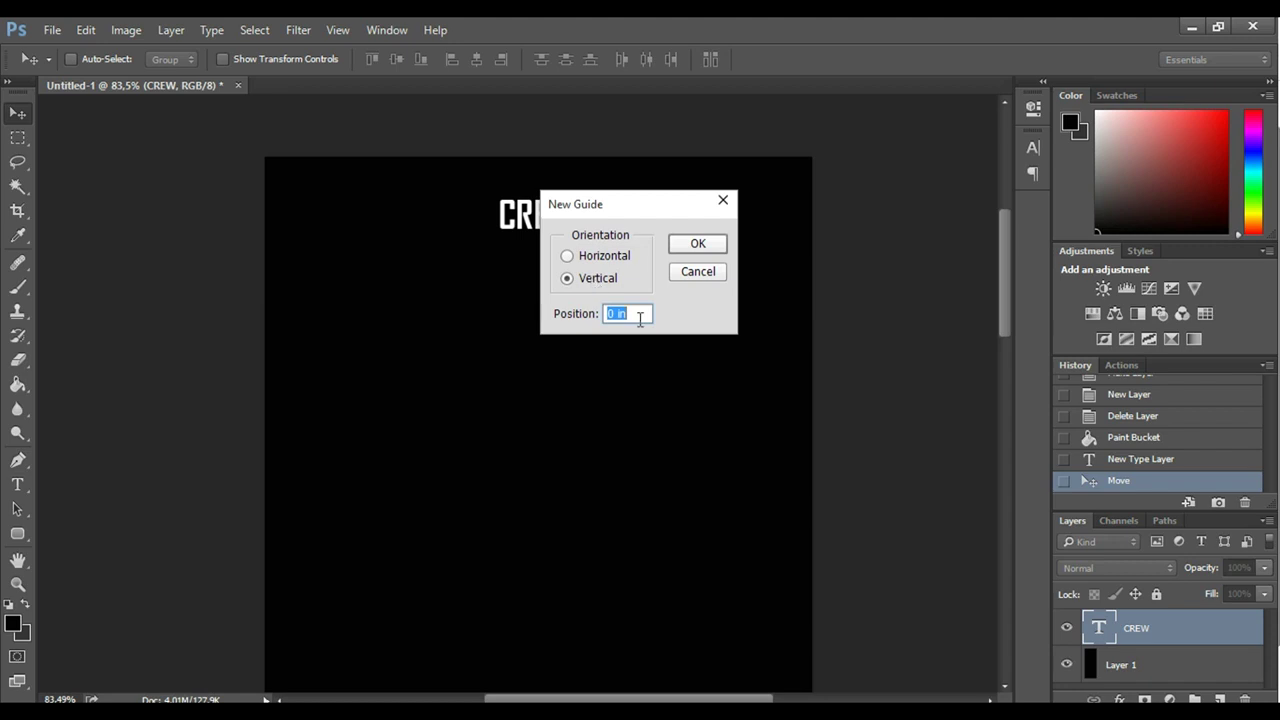
text(50%)
key(Return)
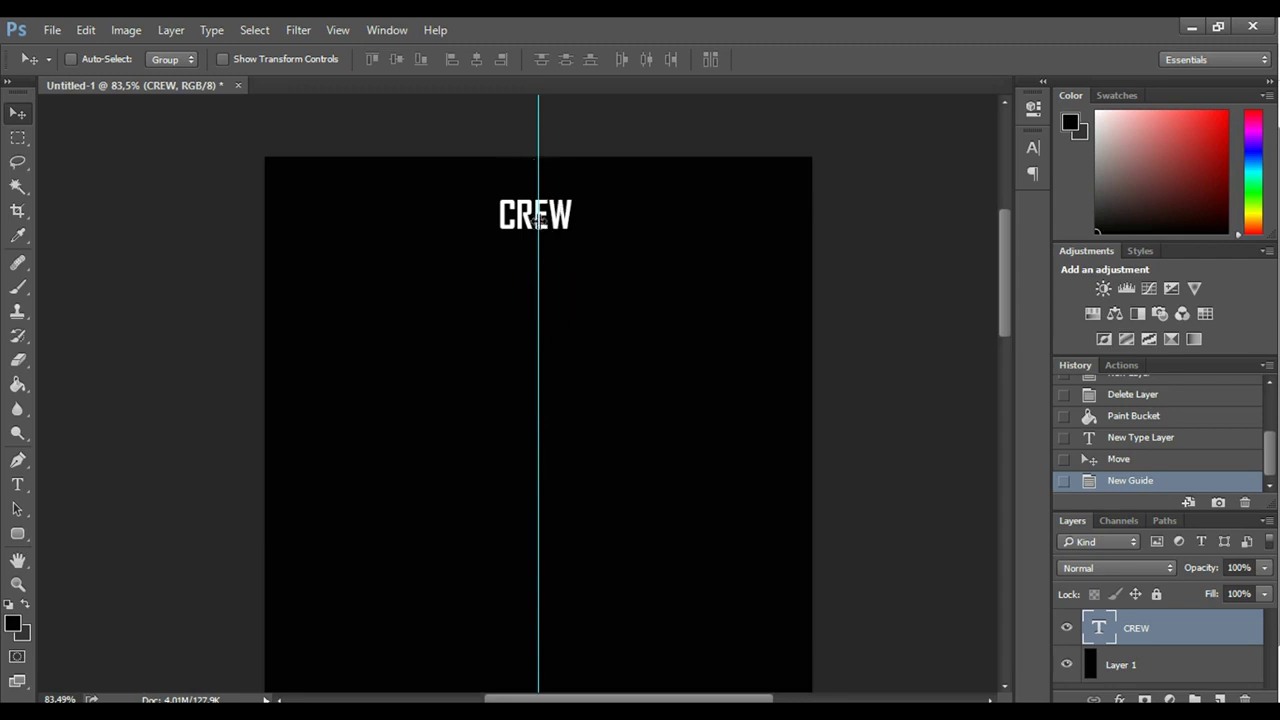
Enlarge CREW to 60 pt and centre it on the guide
drag(562, 226, 566, 227)
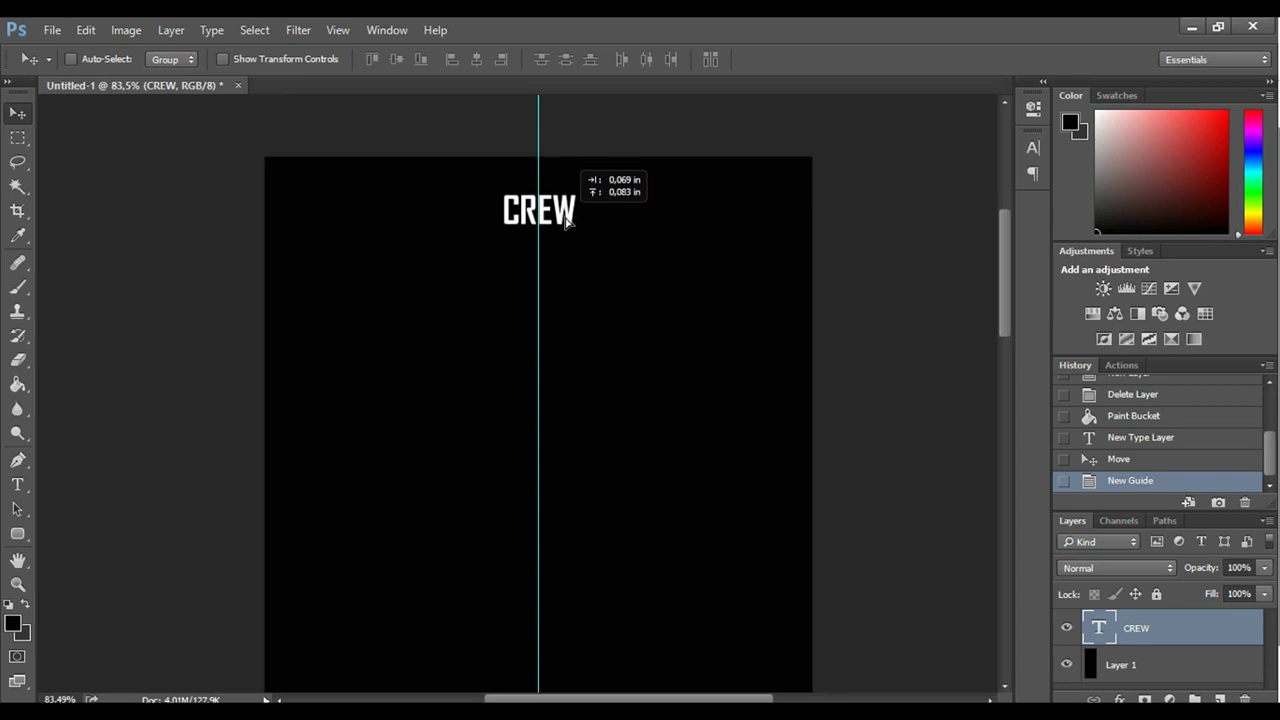
double_click(568, 222)
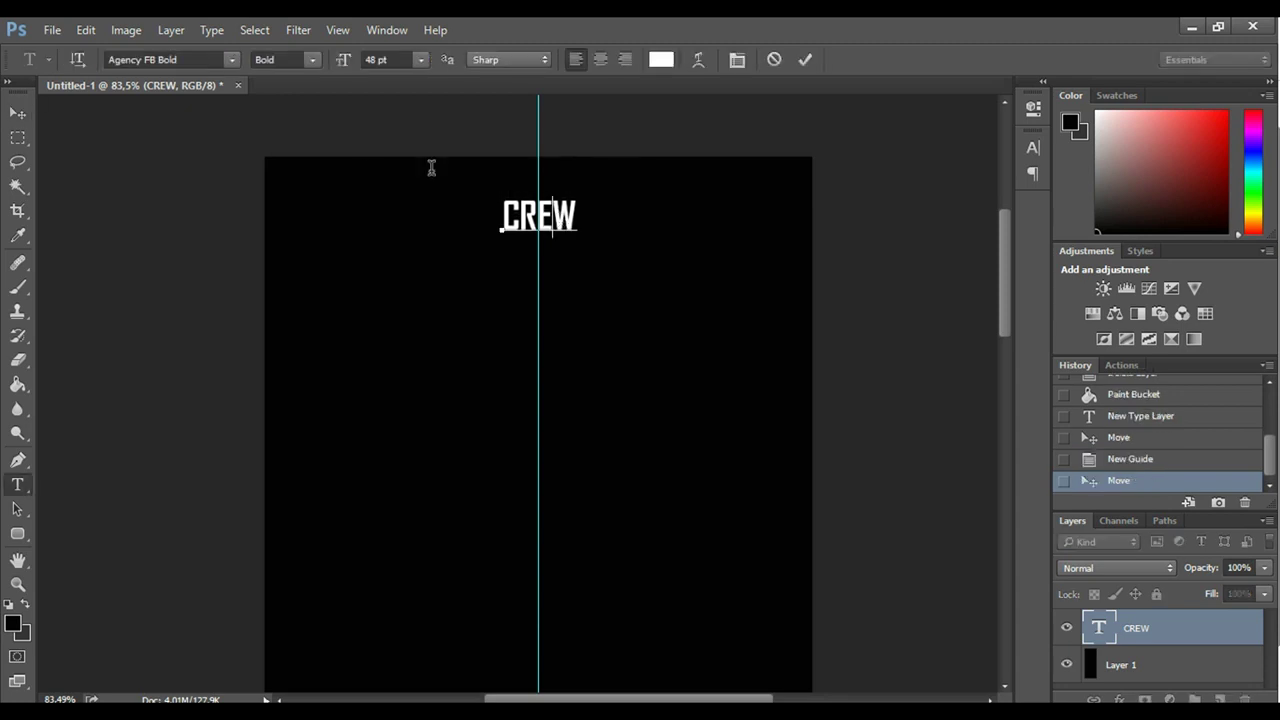
click(420, 59)
click(429, 358)
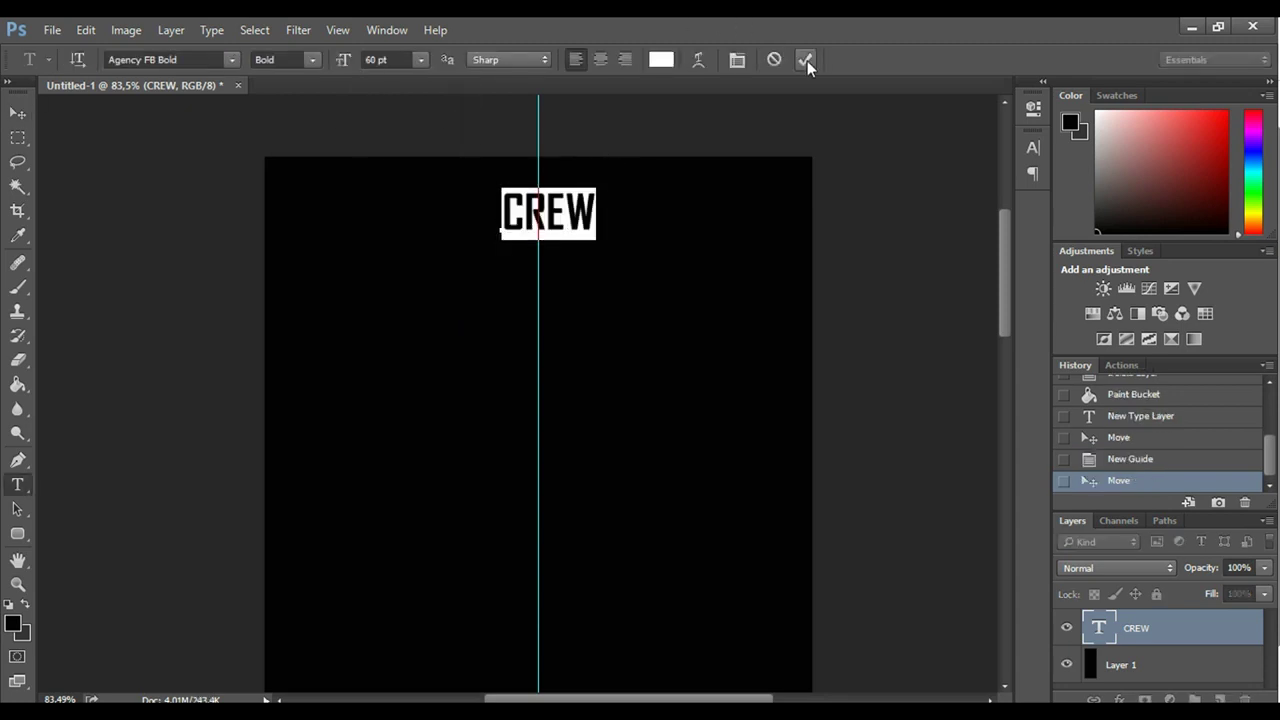
click(806, 60)
drag(566, 294, 556, 296)
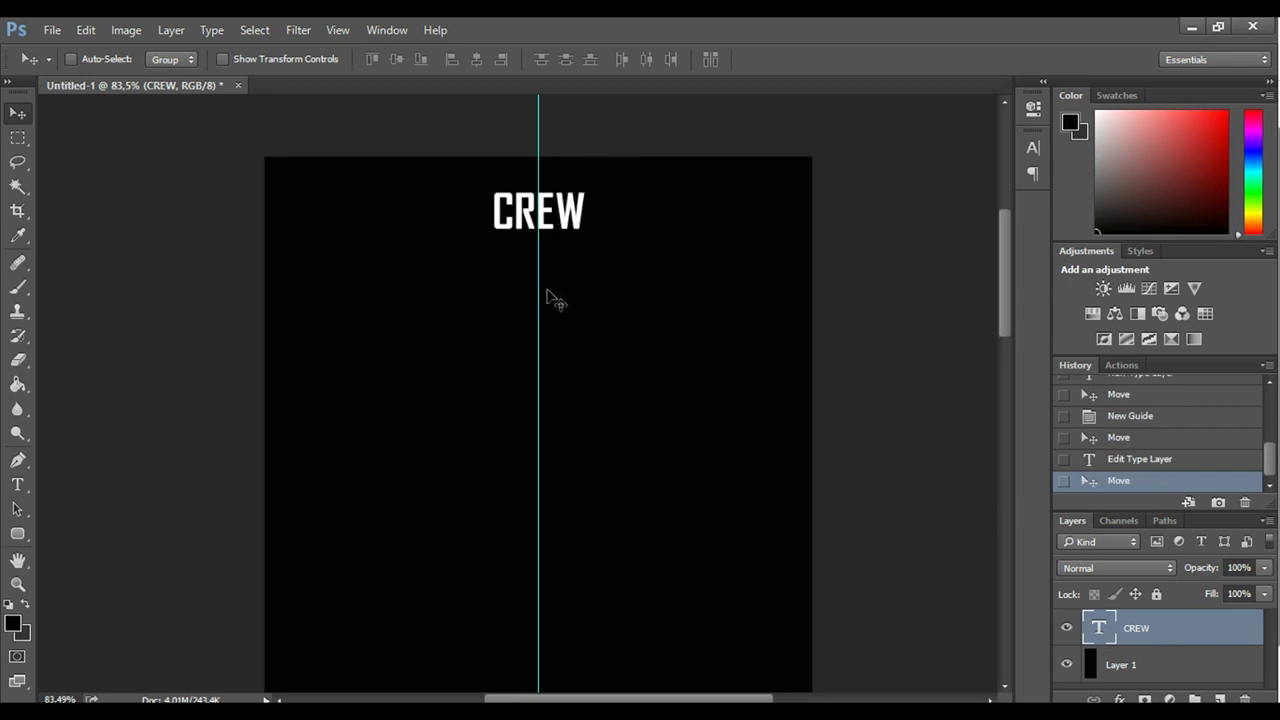
Type Producer, Sutradara, Camera and Editor on separate lines below CREW, then select all the text
click(19, 485)
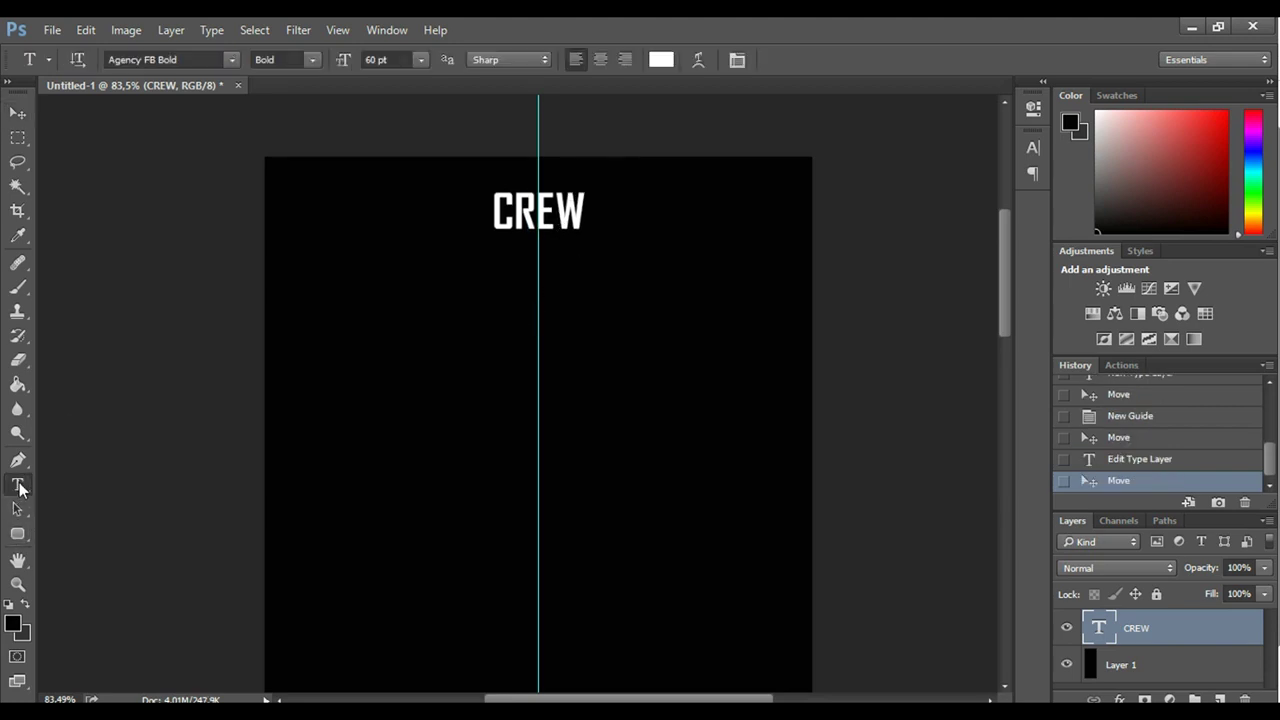
click(416, 324)
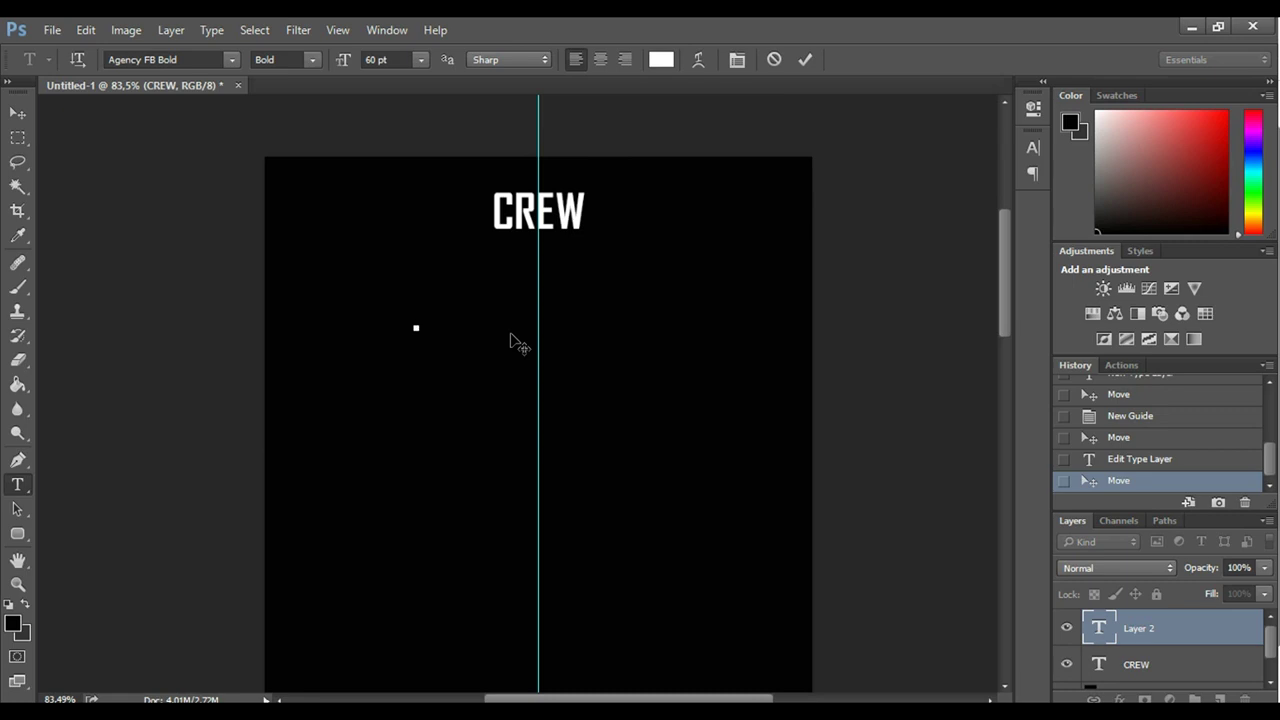
text(Pr)
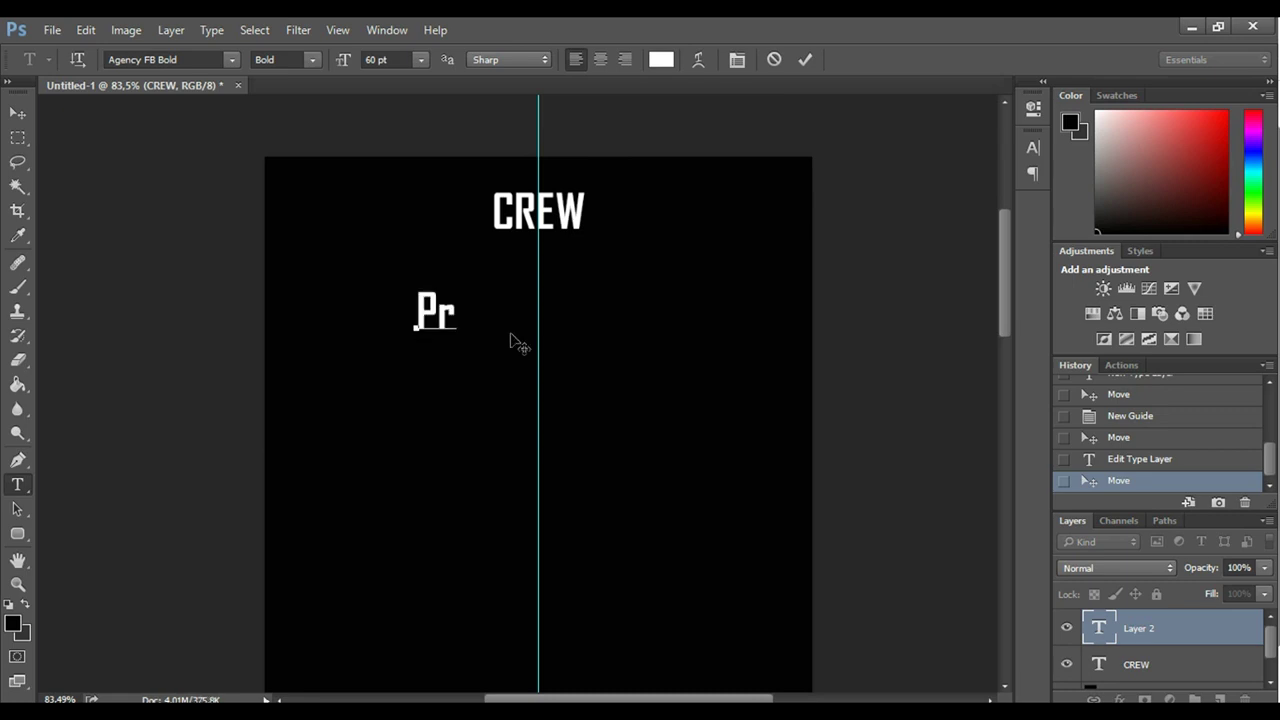
text(oducer)
key(Return)
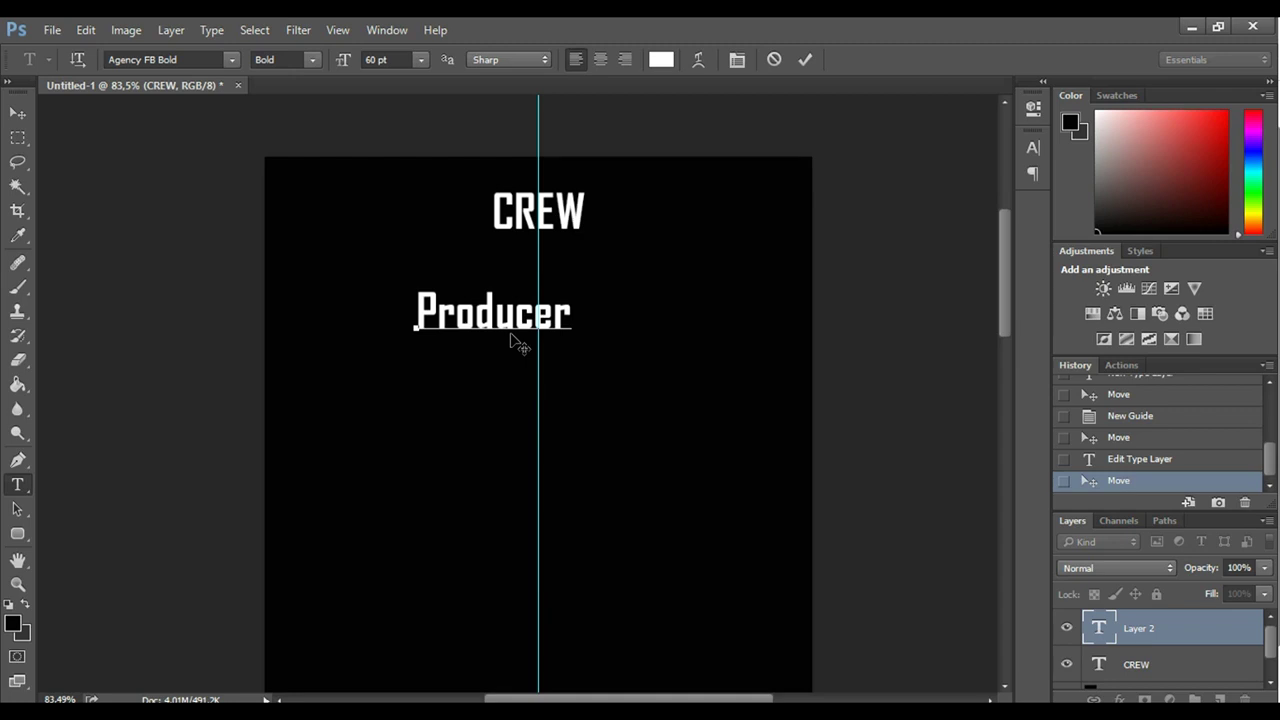
text(Sutrad)
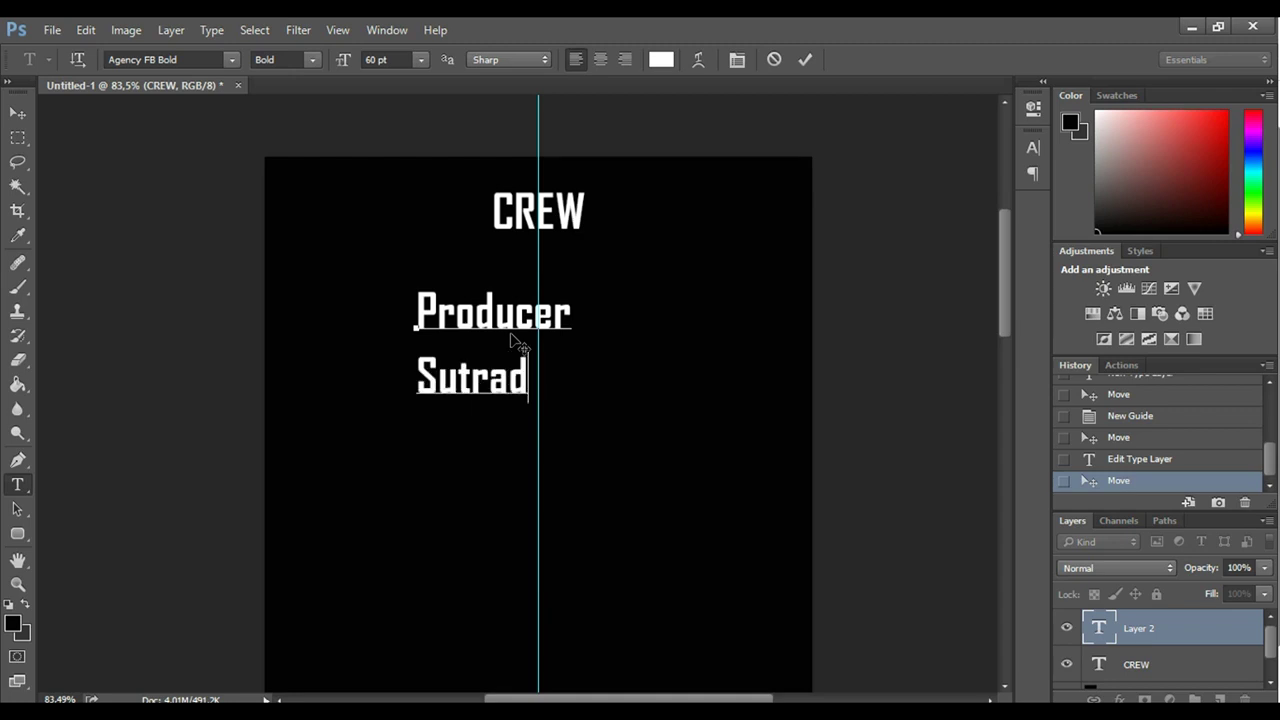
text(ara)
key(Return)
text(Camer)
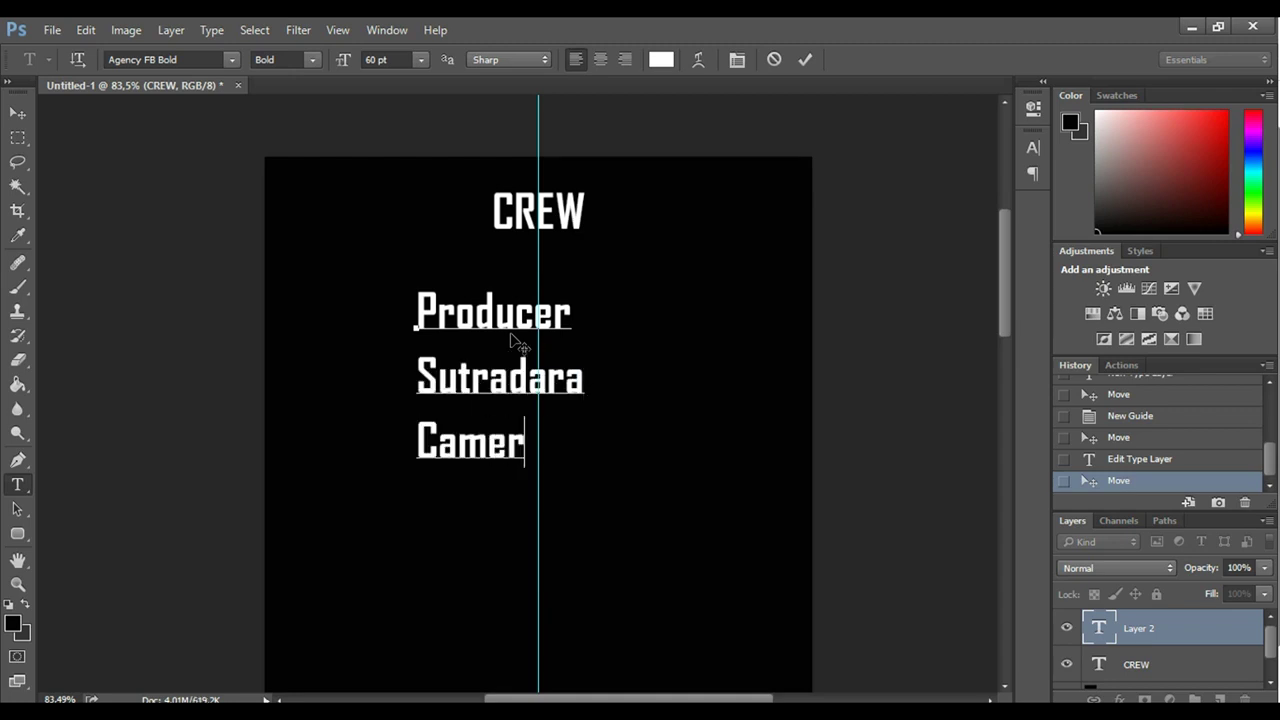
text(a)
key(Return)
text(Editor)
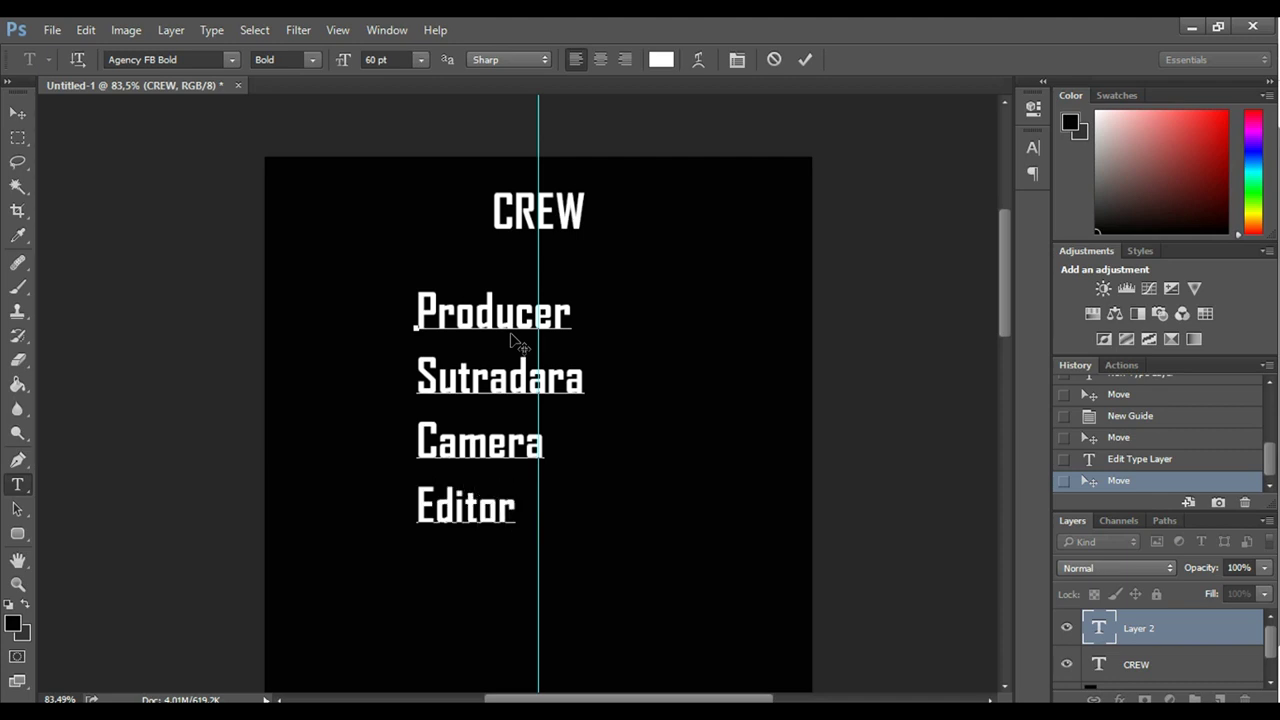
key(ctrl+a)
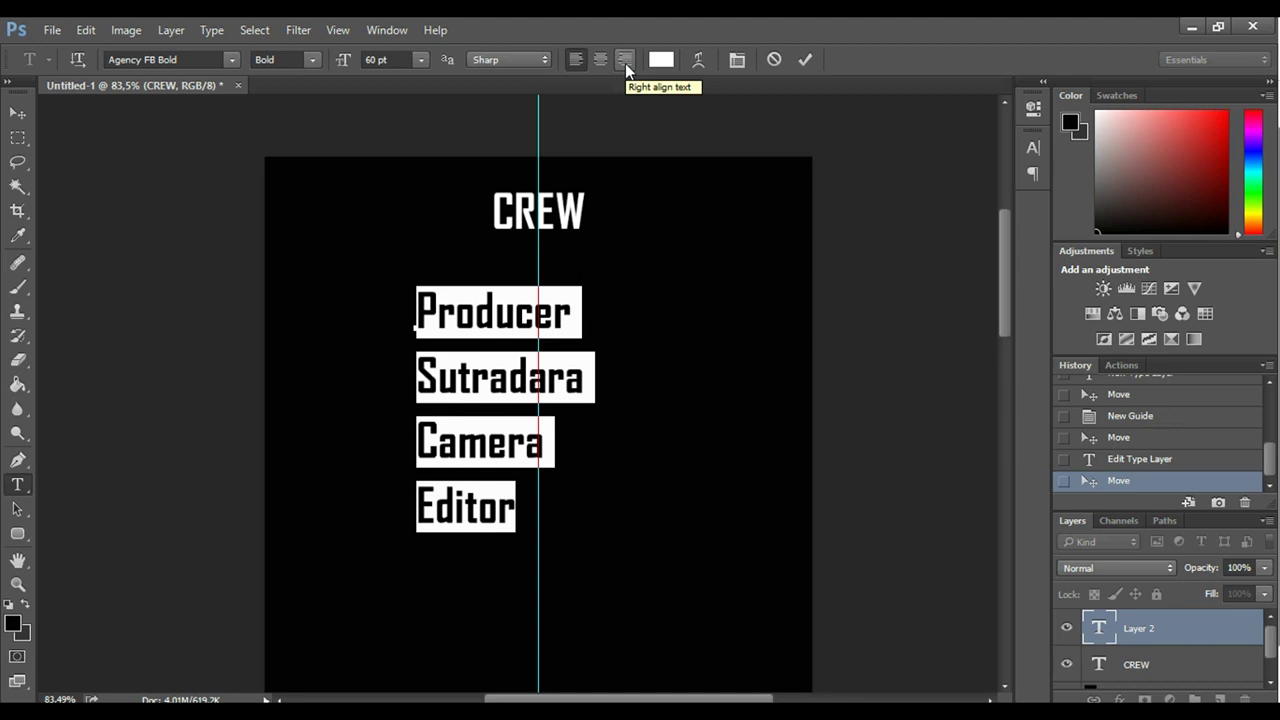
Right-align the four crew role lines and select all their text
click(625, 63)
click(358, 332)
key(ctrl+a)
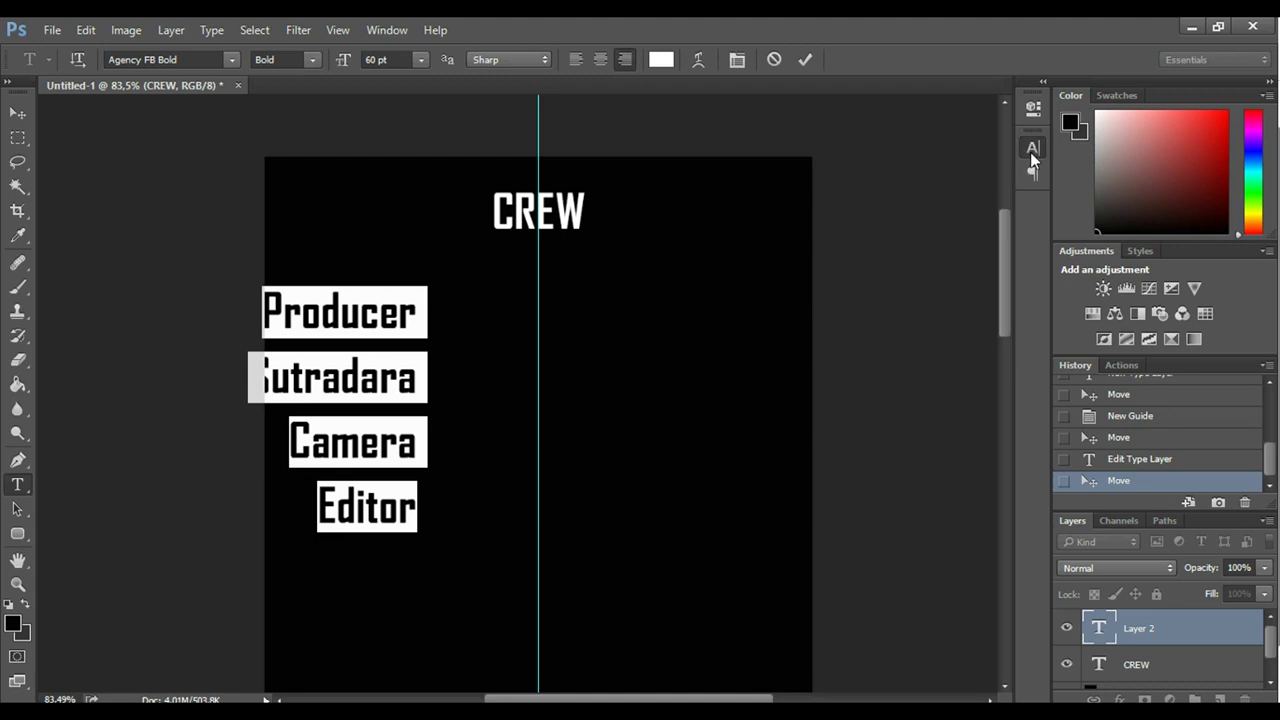
Set the role lines to 36 pt with 43 pt leading in the Character panel
click(1033, 148)
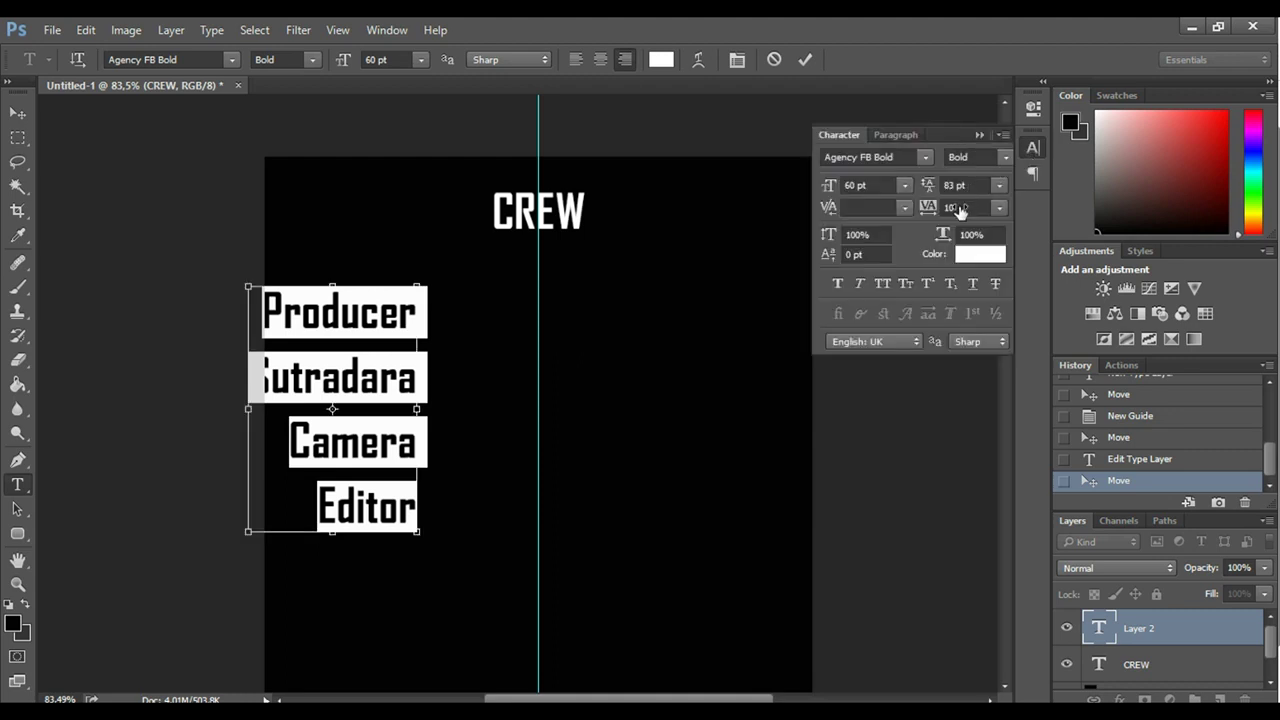
click(955, 186)
scroll(940, 193, down, 20)
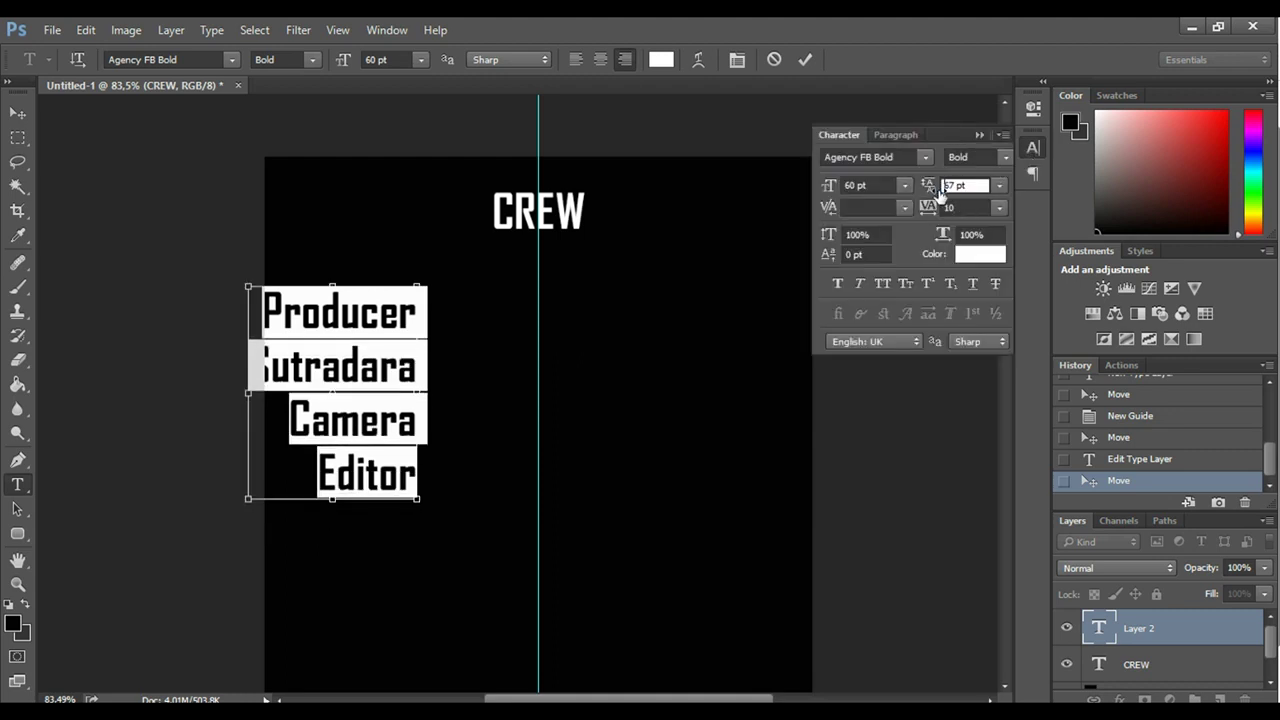
scroll(940, 193, down, 3)
click(420, 60)
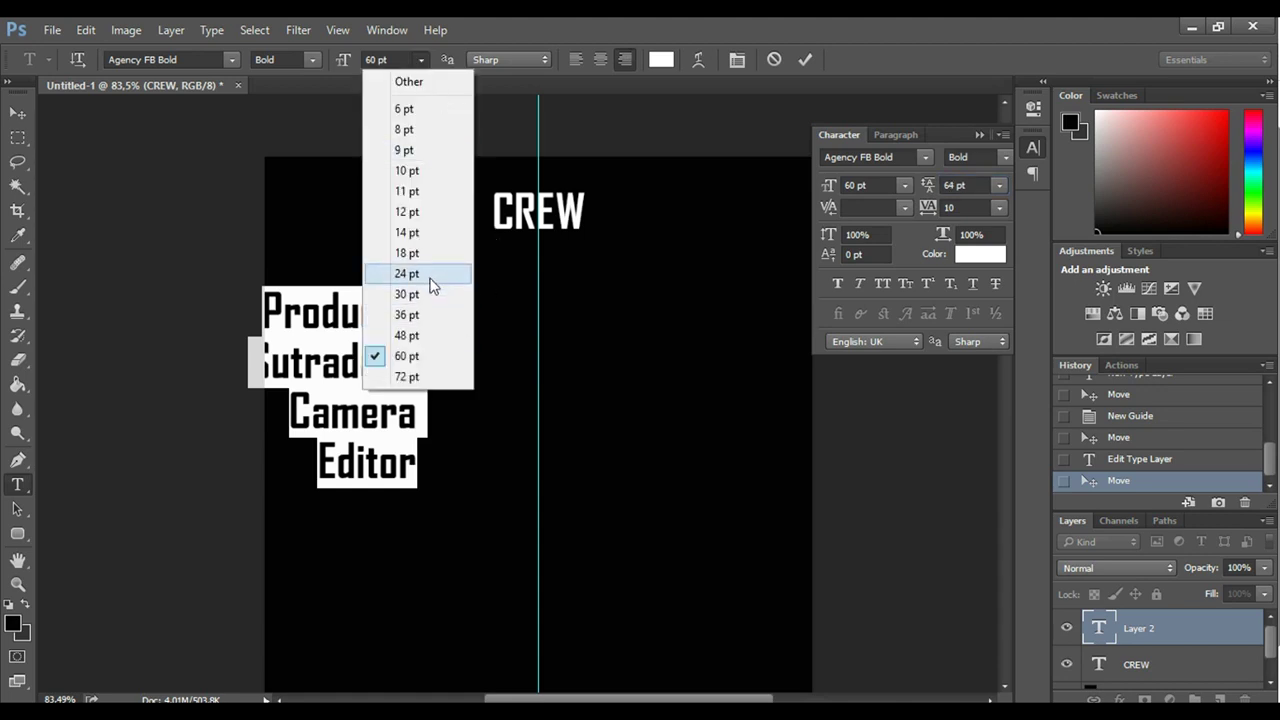
click(428, 315)
click(955, 186)
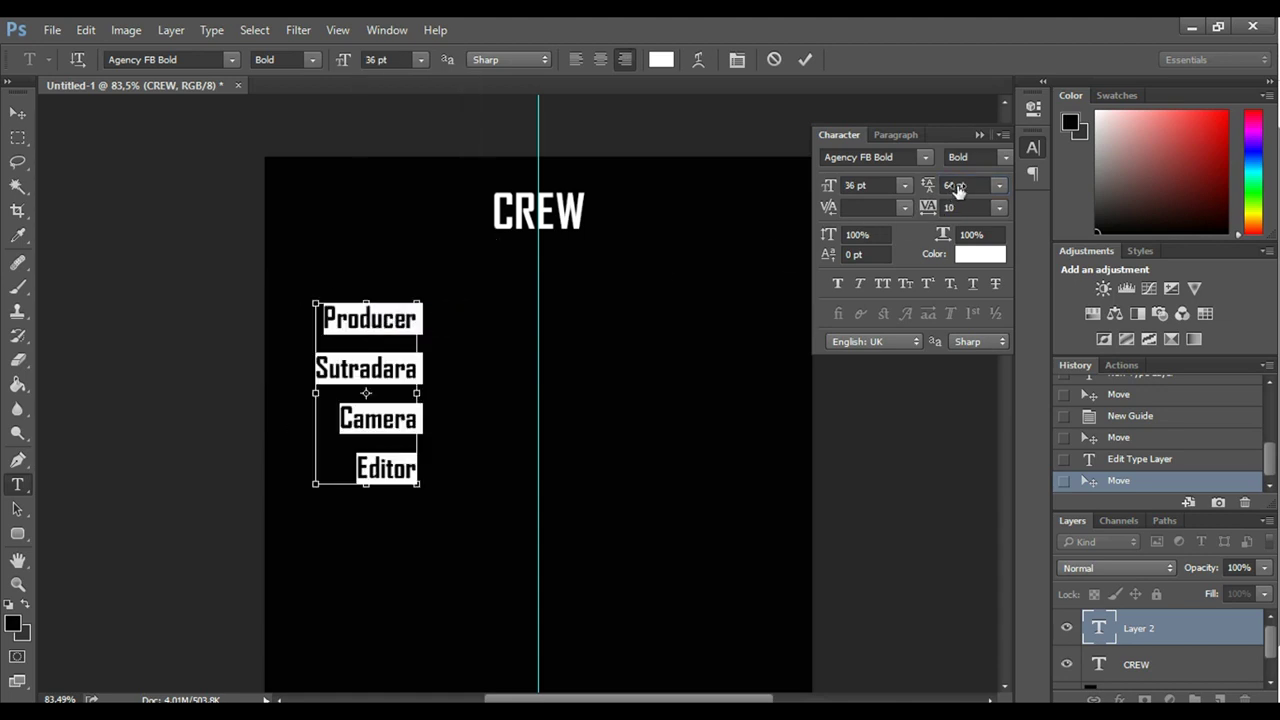
scroll(937, 190, down, 20)
scroll(937, 190, up, 4)
text(43)
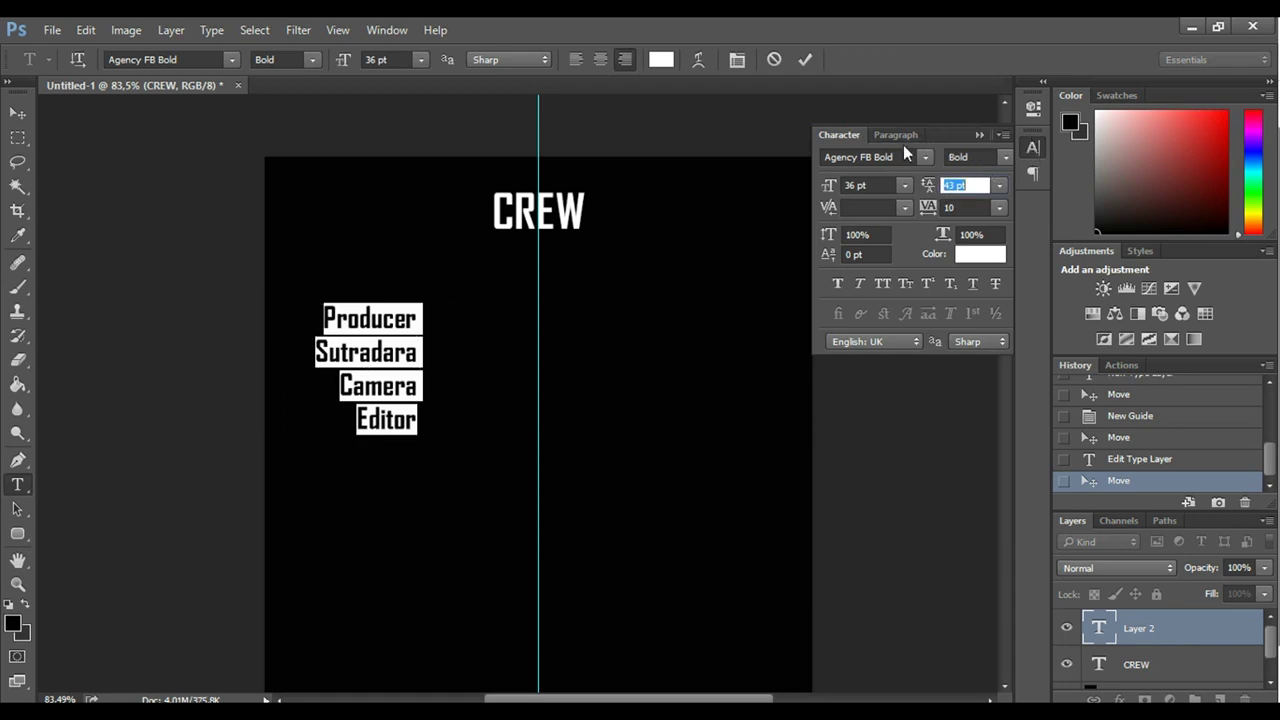
Close the Character panel and commit the role-list text layer
click(384, 30)
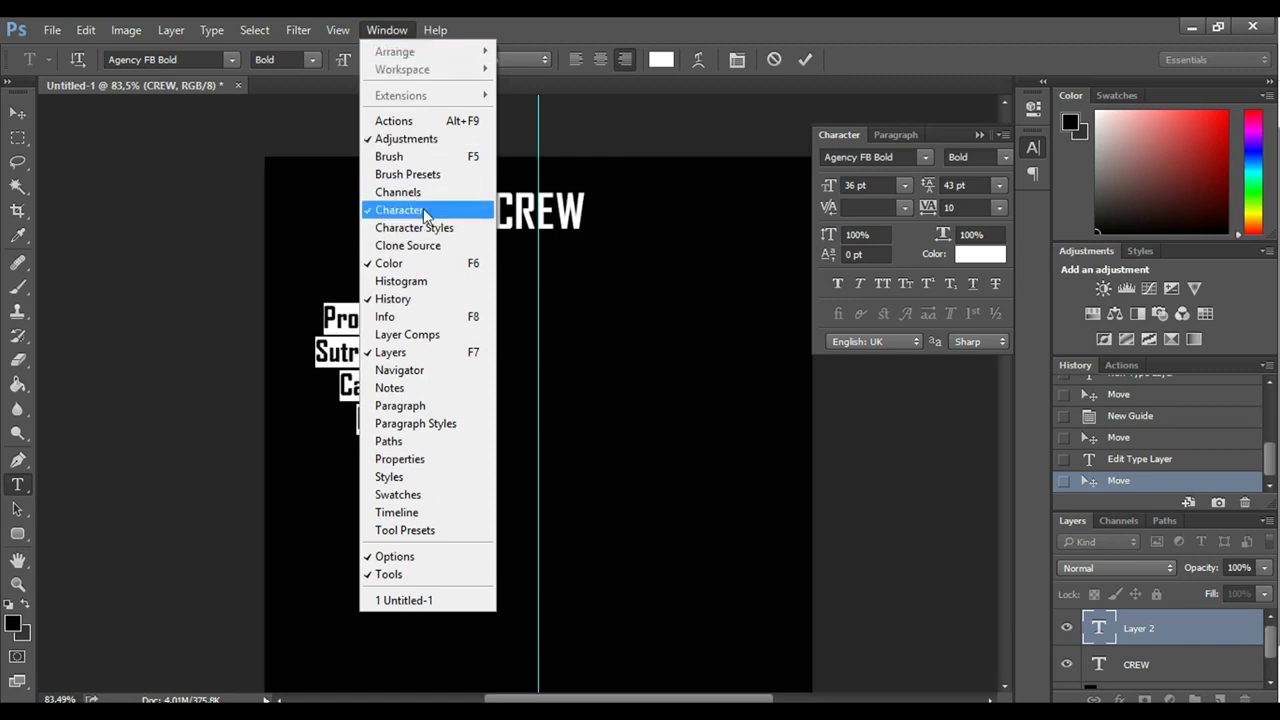
click(1017, 213)
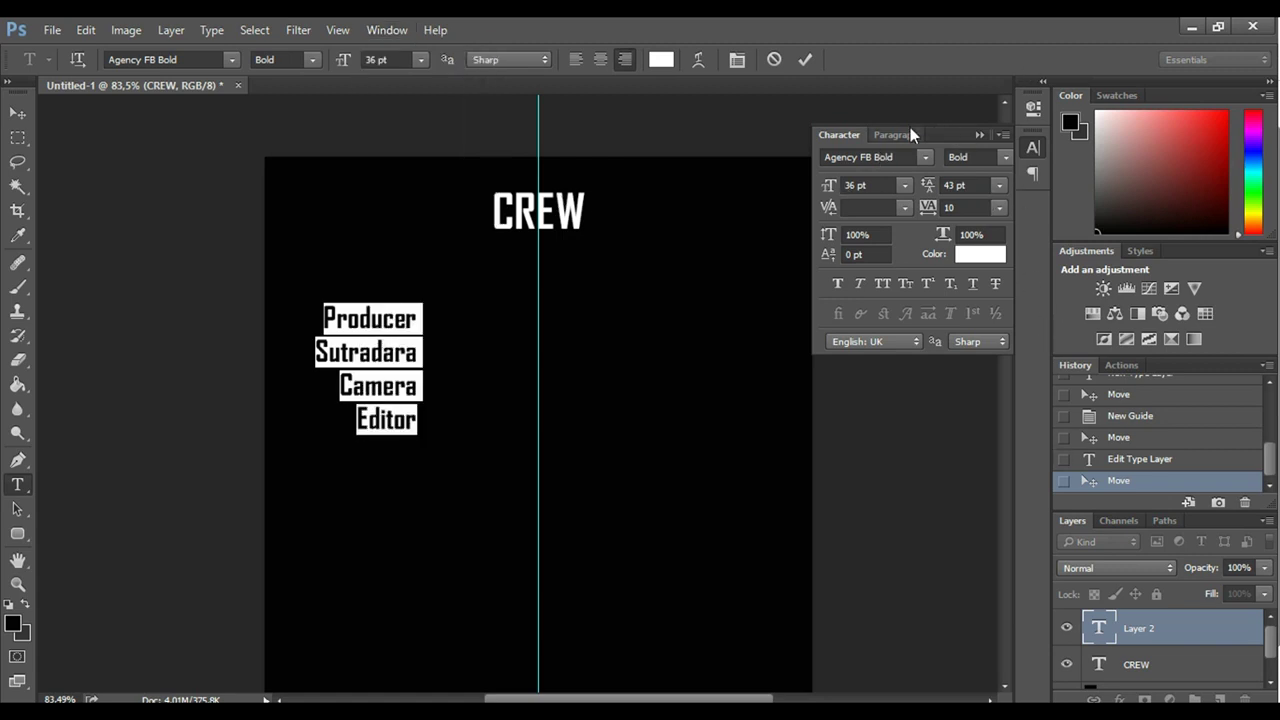
click(979, 134)
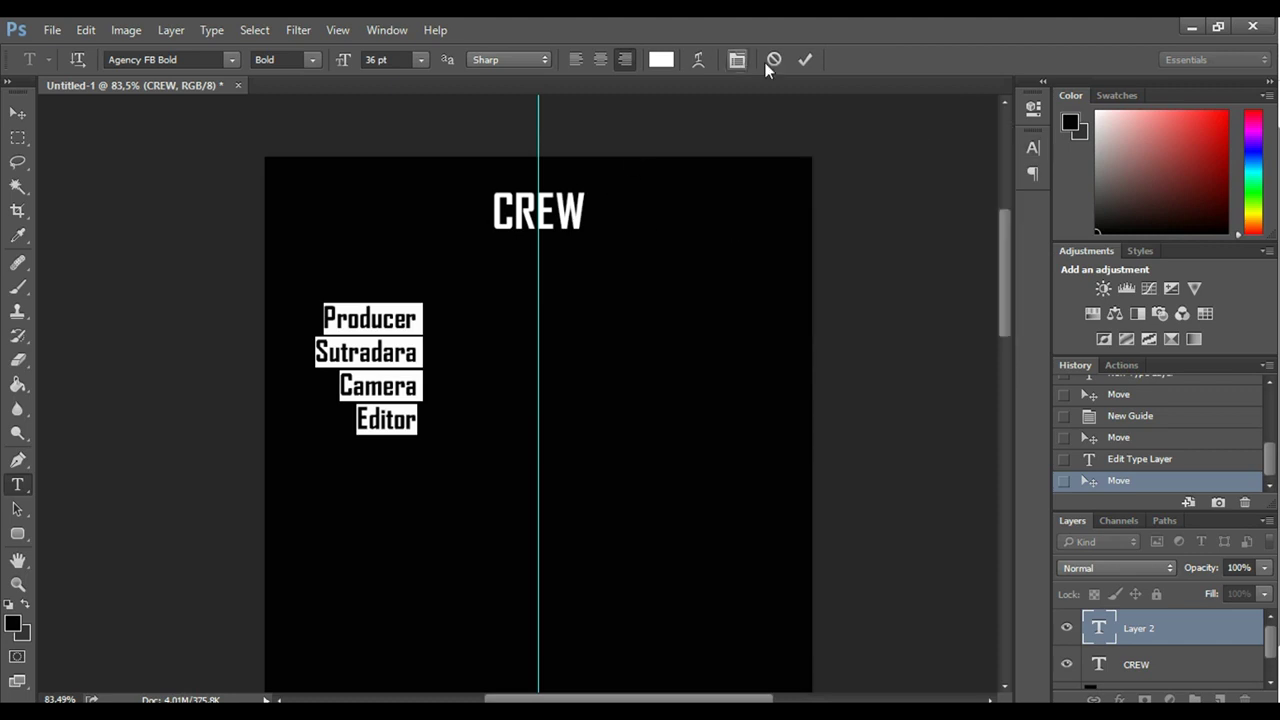
click(806, 59)
key(v)
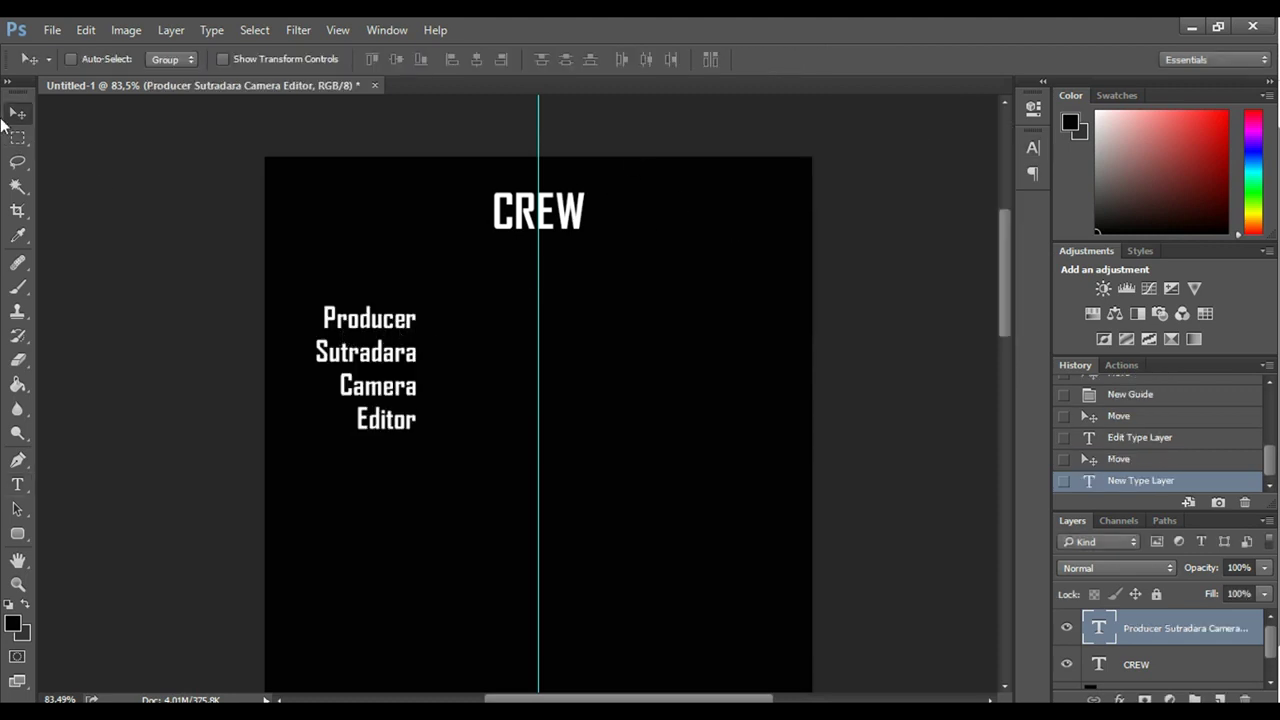
Move the role list up toward the centre guide
drag(449, 418, 476, 312)
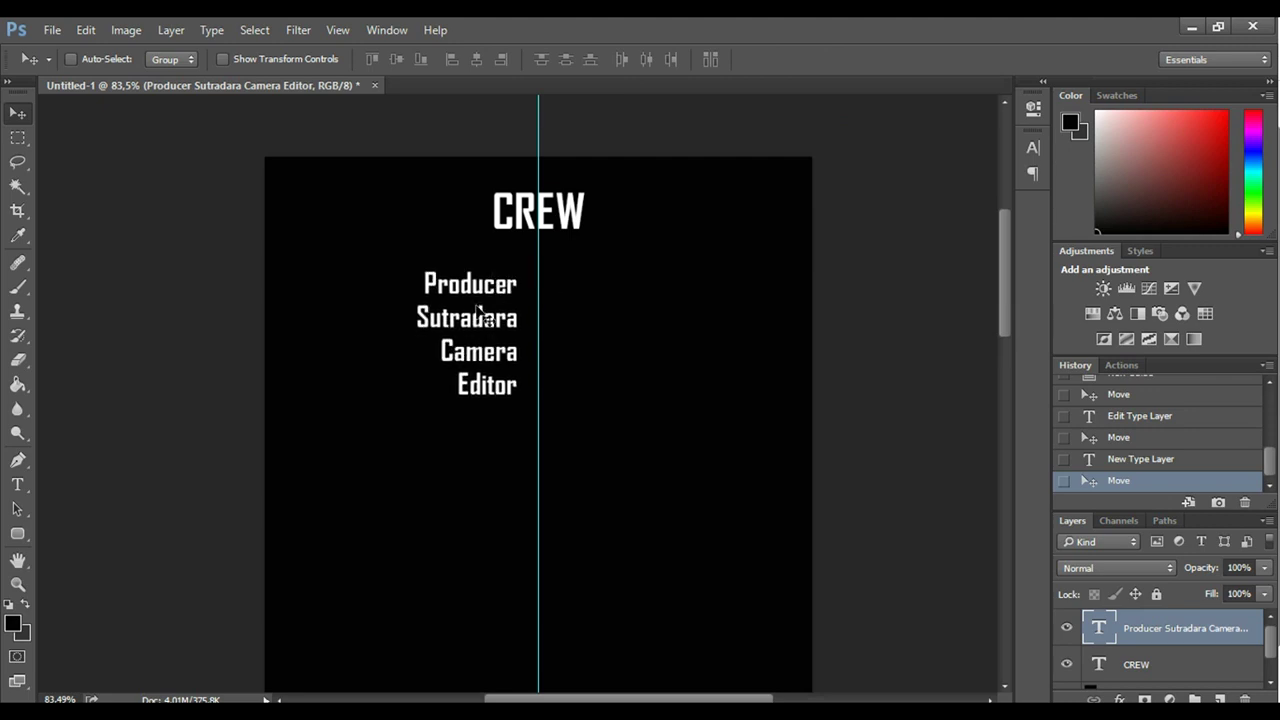
key(ctrl+t)
click(821, 59)
Add a left-aligned text layer beside Producer listing the producer's name, then Crew 1 to Crew 4
click(17, 485)
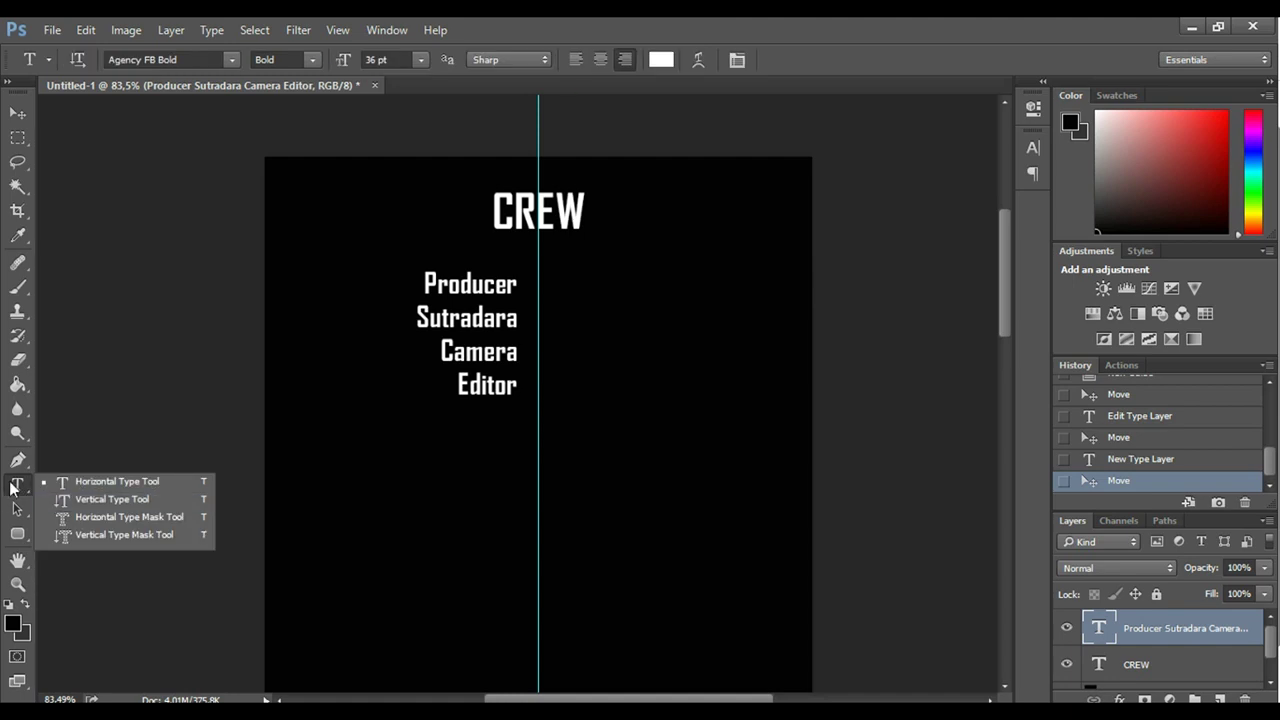
click(569, 281)
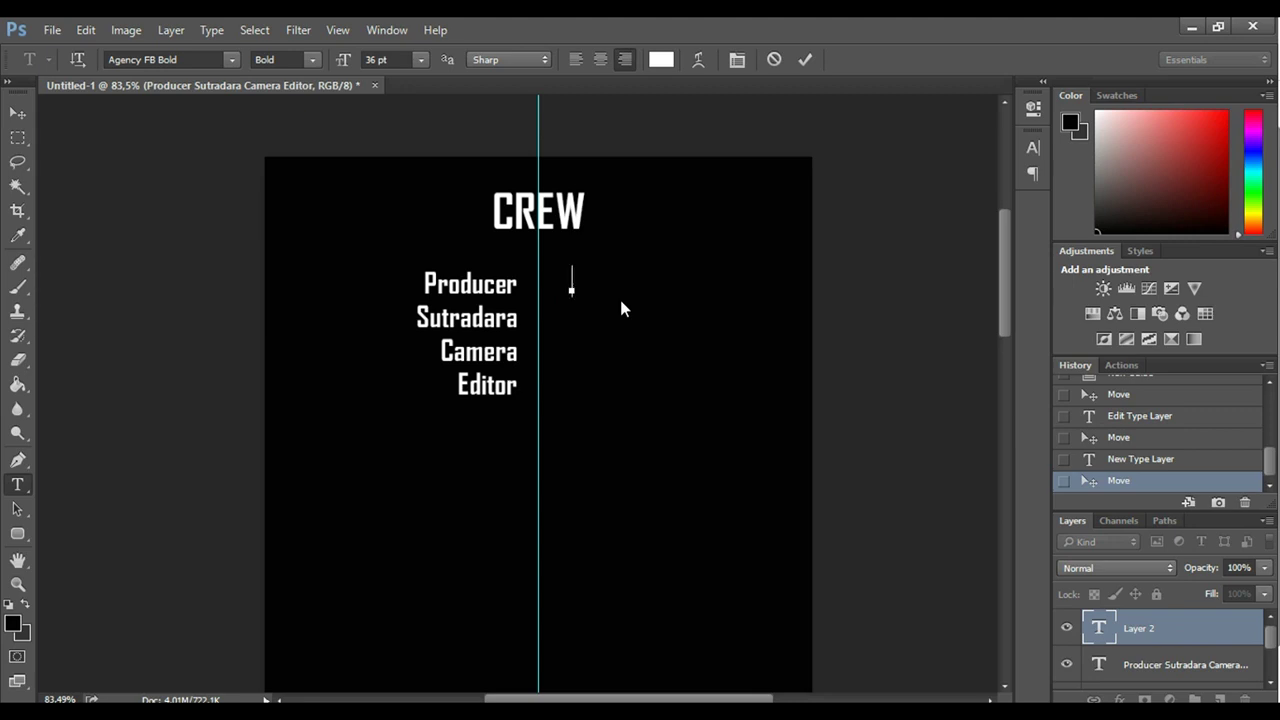
text(handy)
key(ctrl+a)
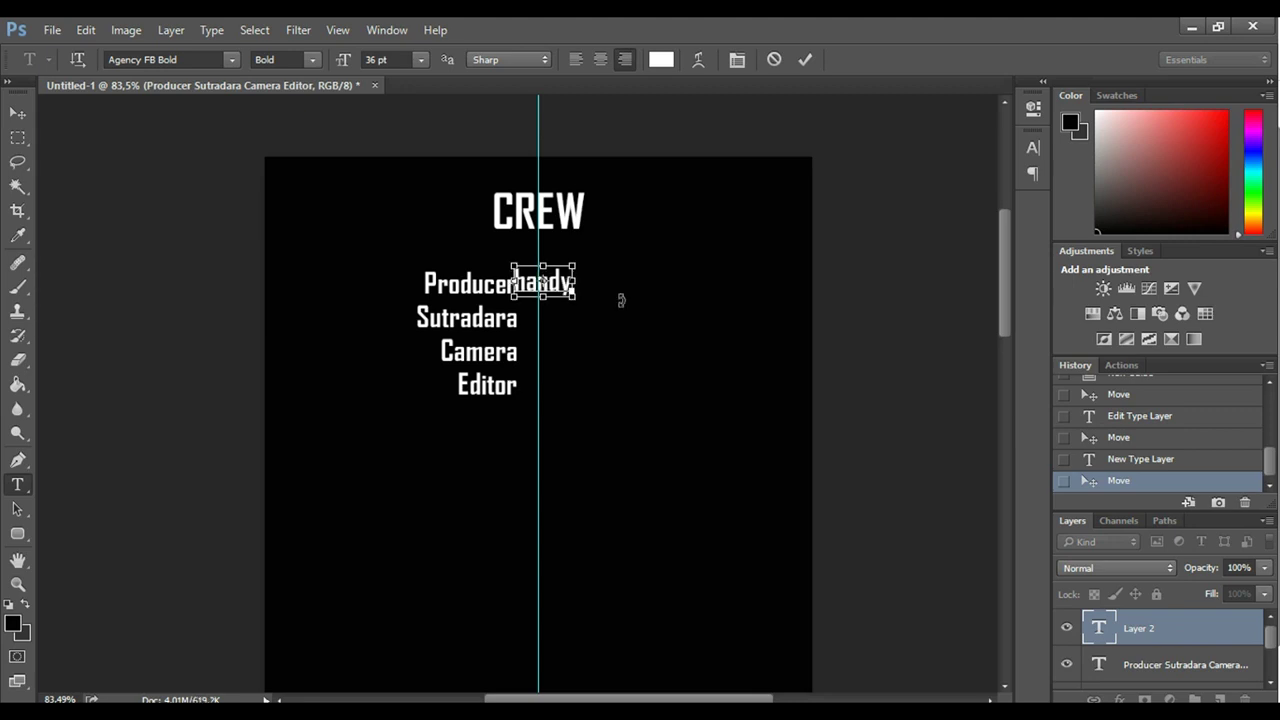
click(577, 59)
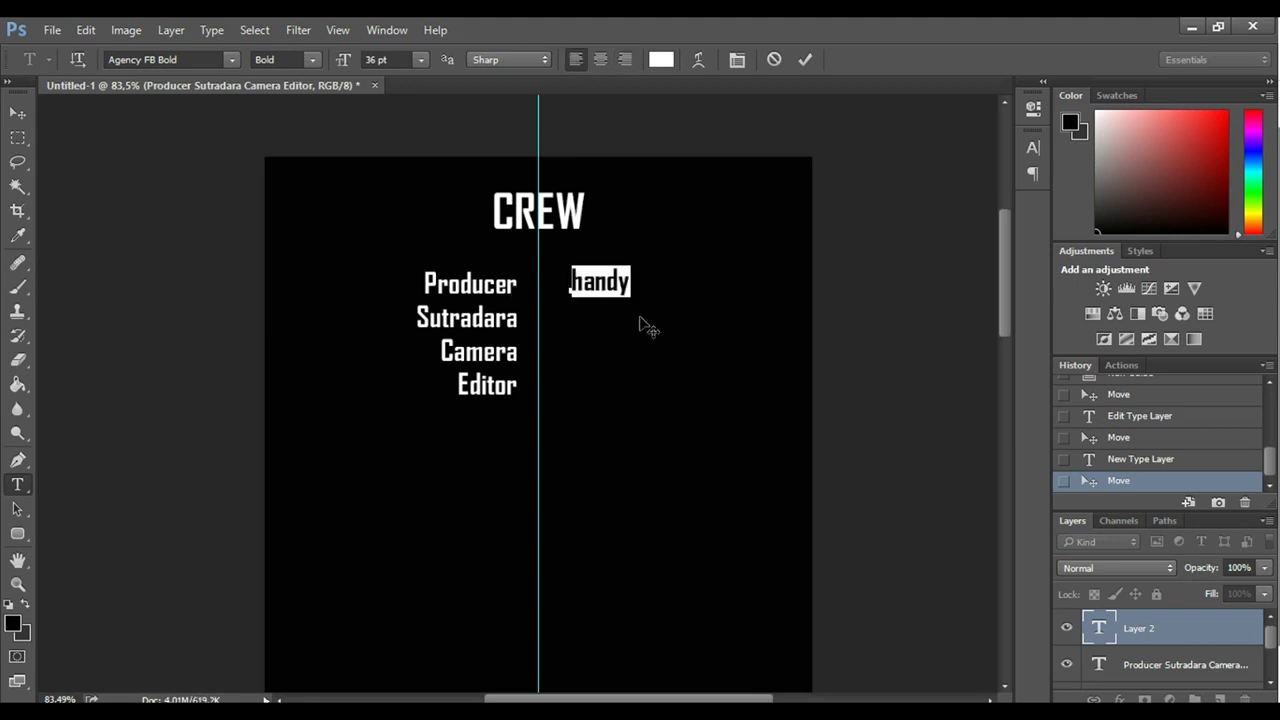
text(Handy)
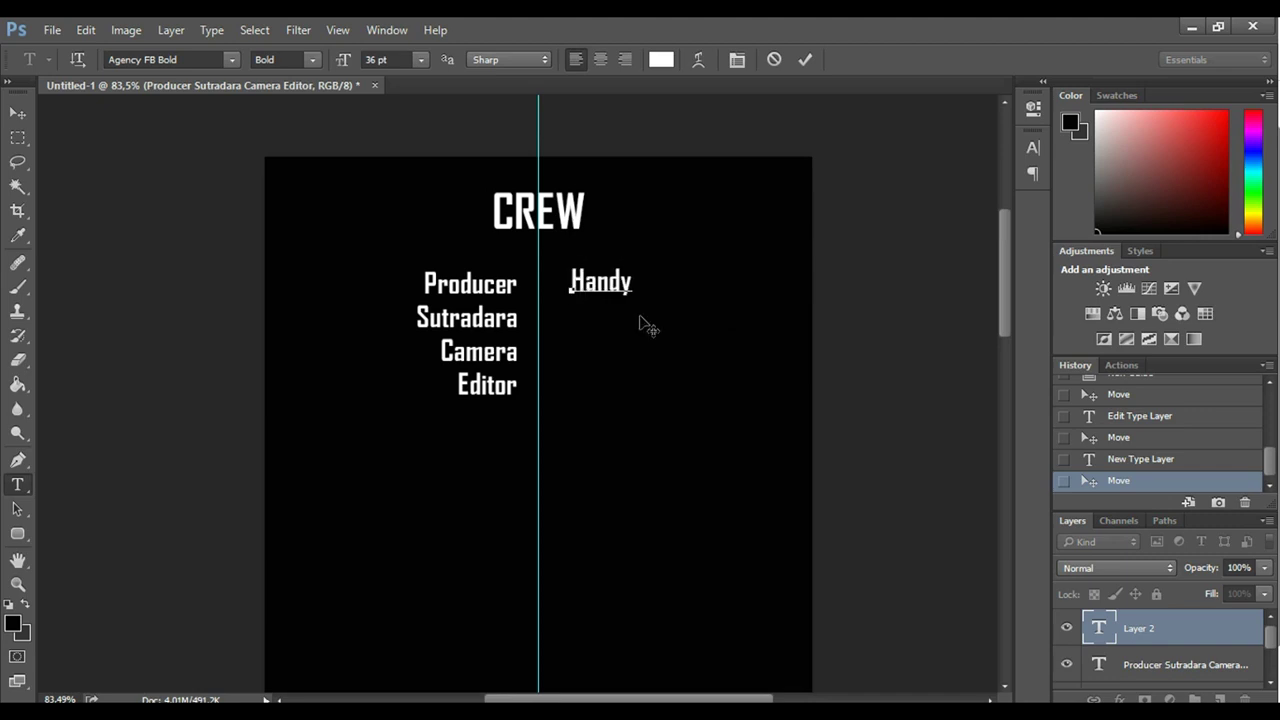
text( Mulya )
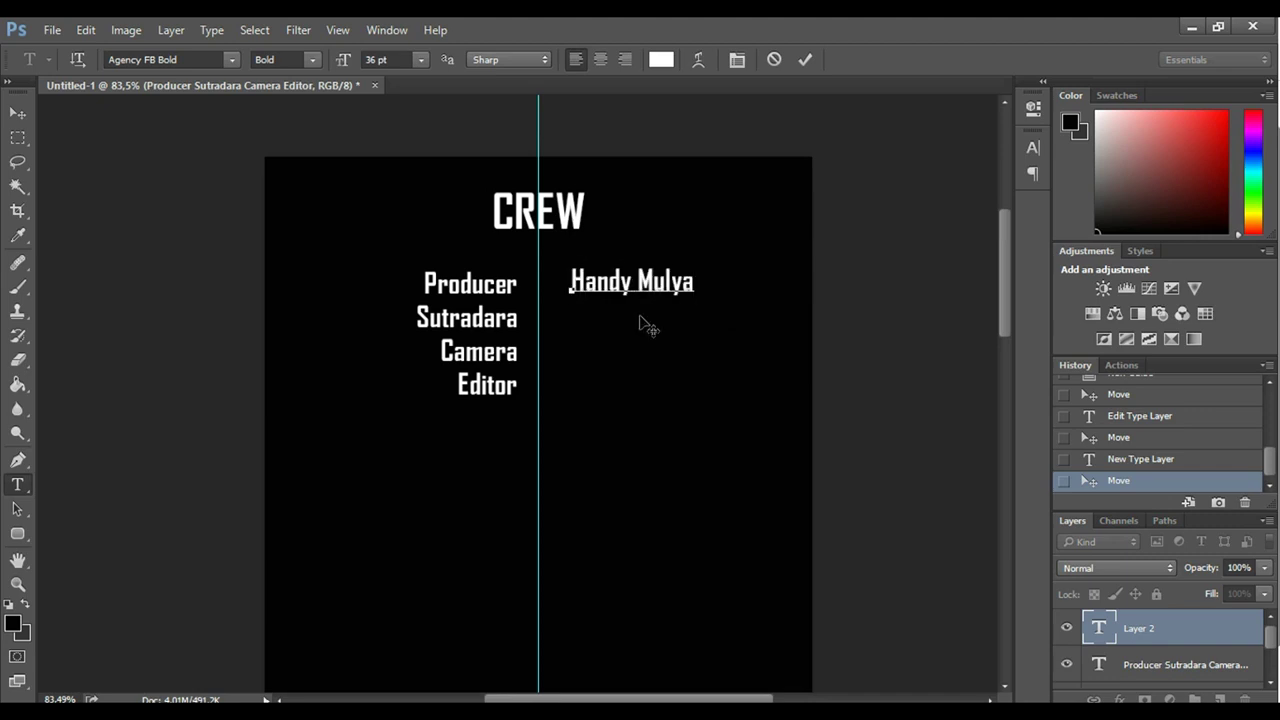
text(C)
text(rew 1 C)
text(rew 2 )
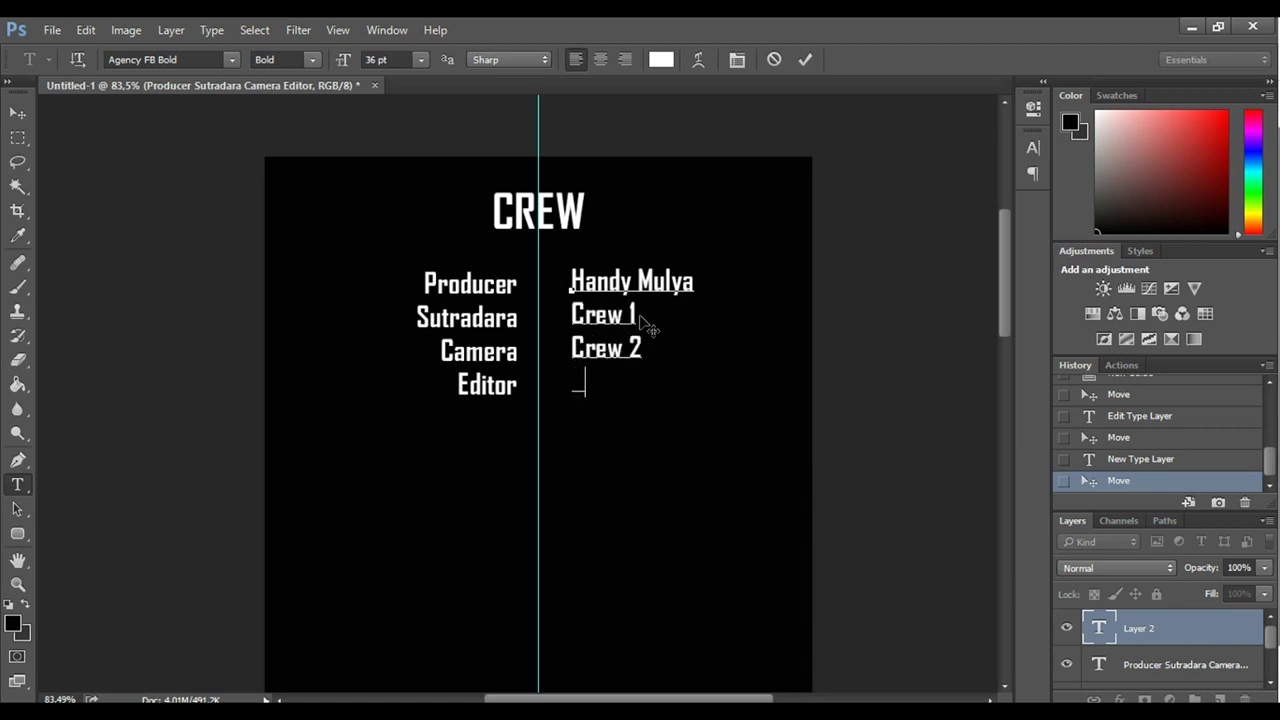
text(Crew 3 )
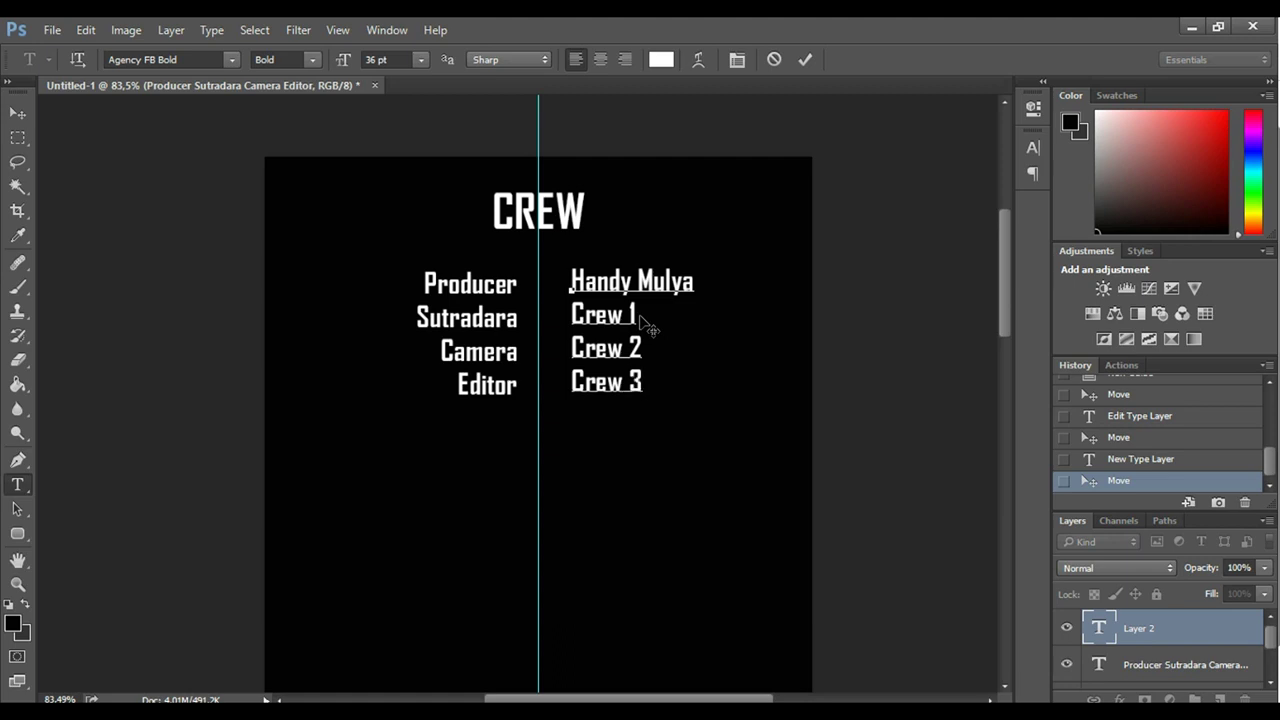
text(Crew 4)
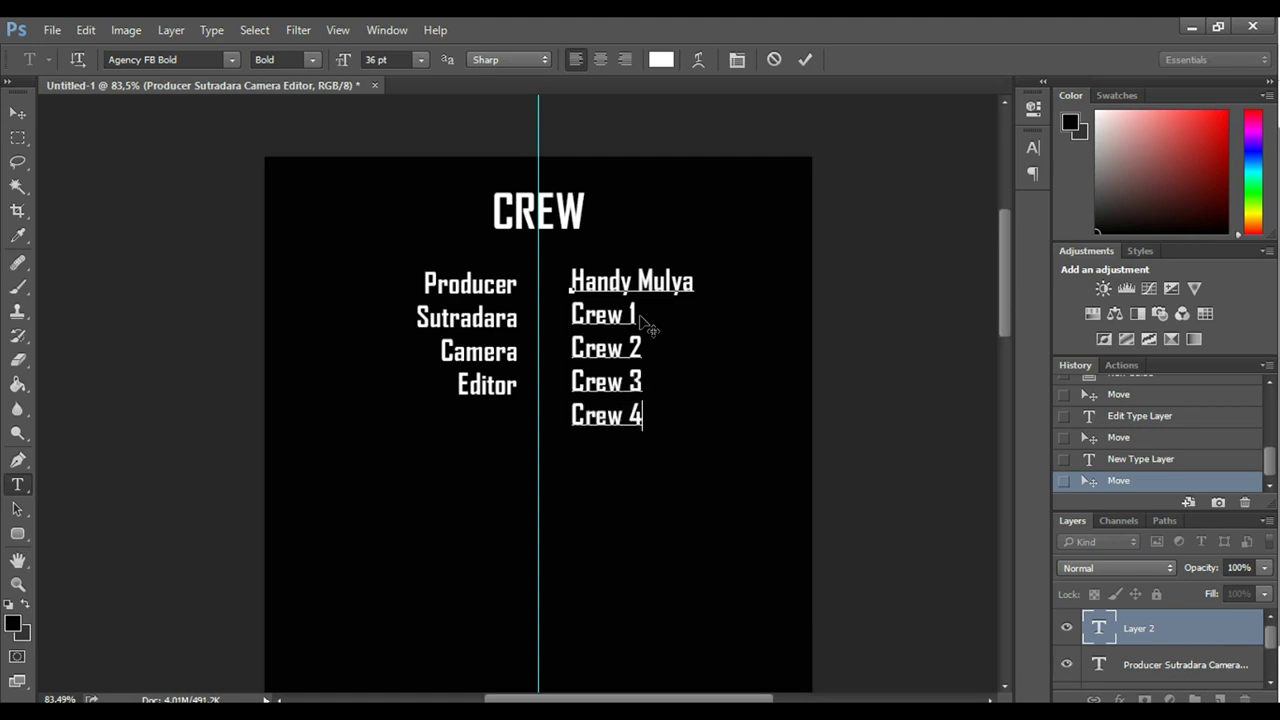
Commit the names text, shift the column slightly left, and zoom out to view the canvas
click(809, 60)
key(v)
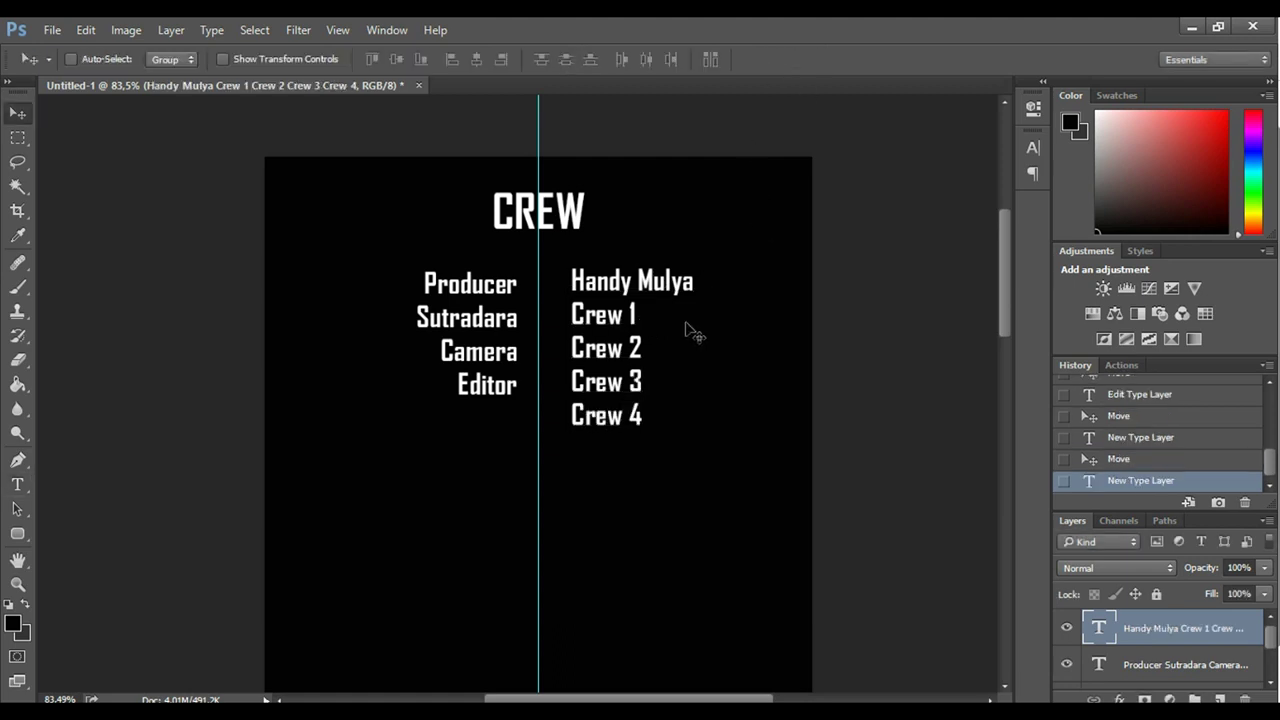
drag(627, 284, 613, 286)
scroll(478, 314, down, 3)
scroll(470, 350, down, 1)
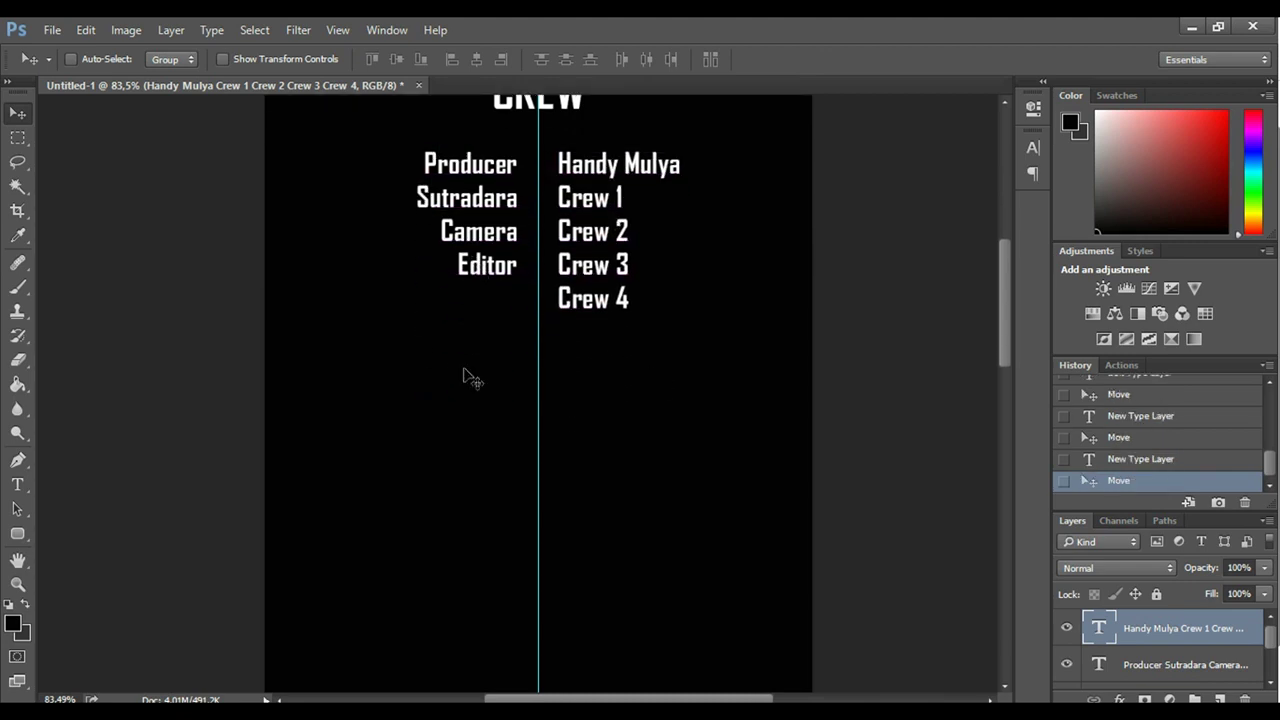
scroll(557, 294, down, 2)
scroll(546, 303, down, 2)
scroll(548, 303, down, 2)
scroll(545, 295, down, 3)
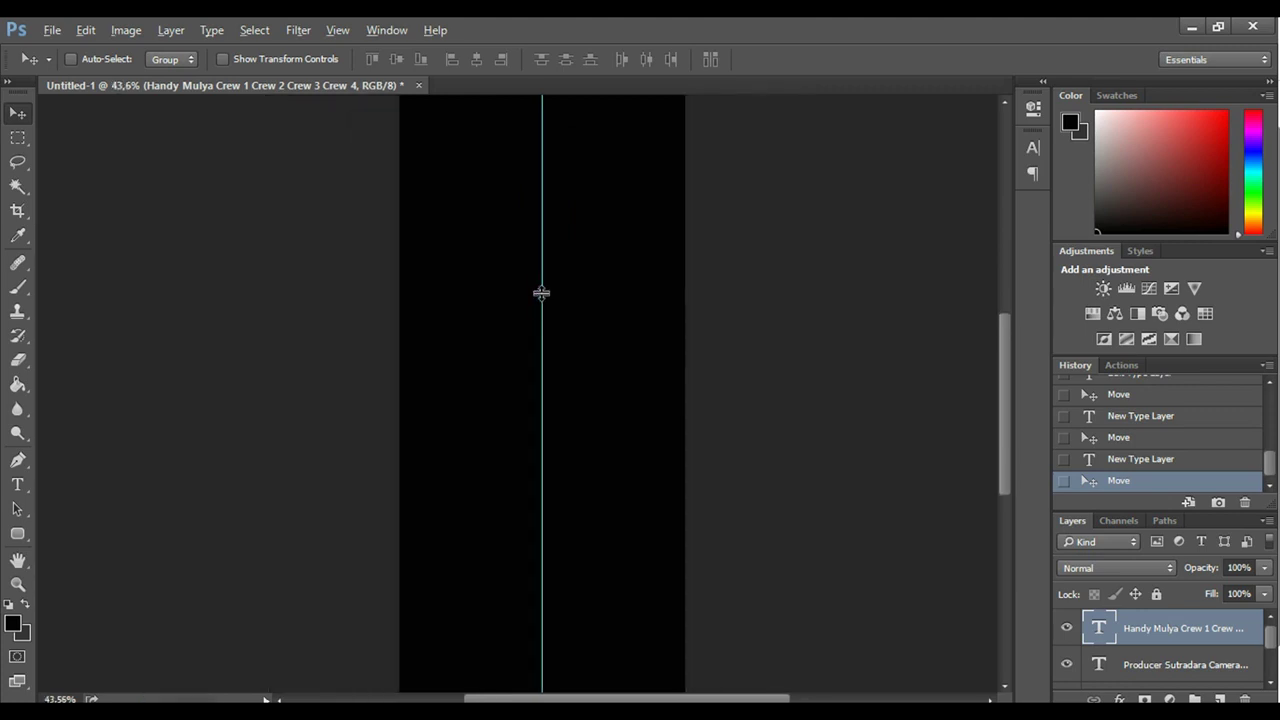
scroll(543, 291, down, 1)
scroll(543, 297, down, 1)
scroll(503, 231, up, 2)
scroll(503, 231, up, 2)
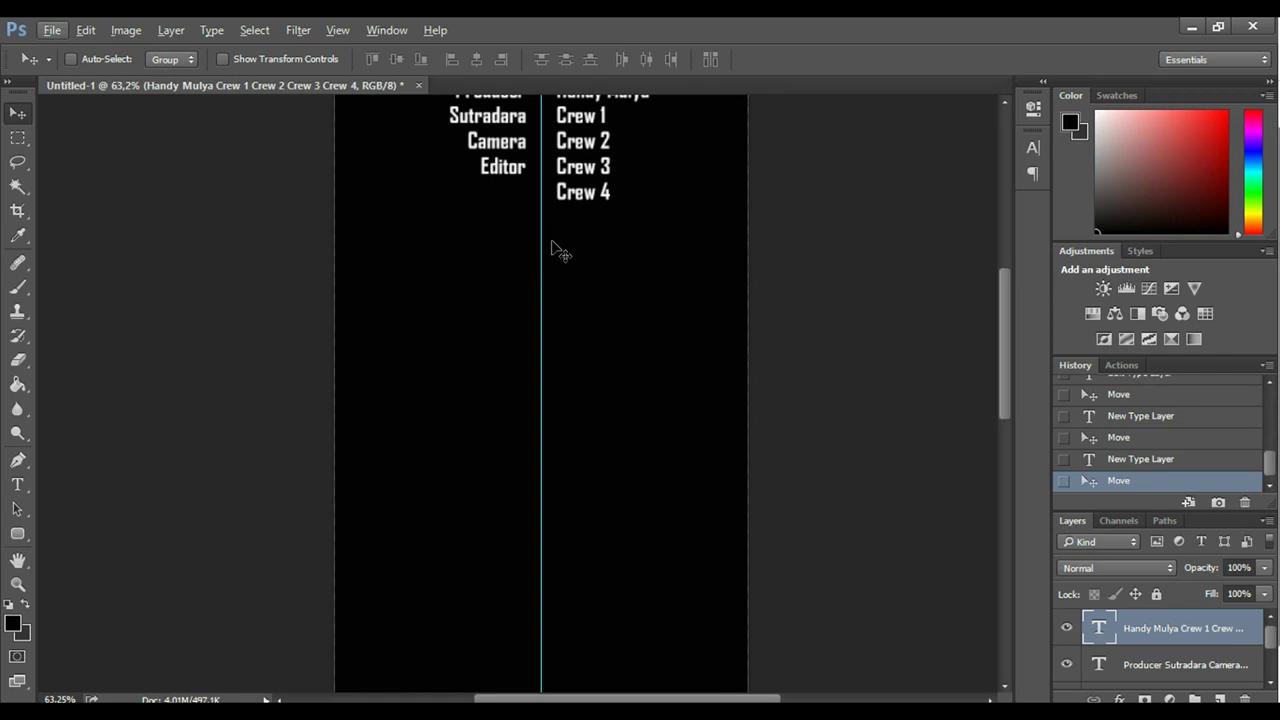
scroll(545, 290, down, 5)
scroll(506, 223, down, 1)
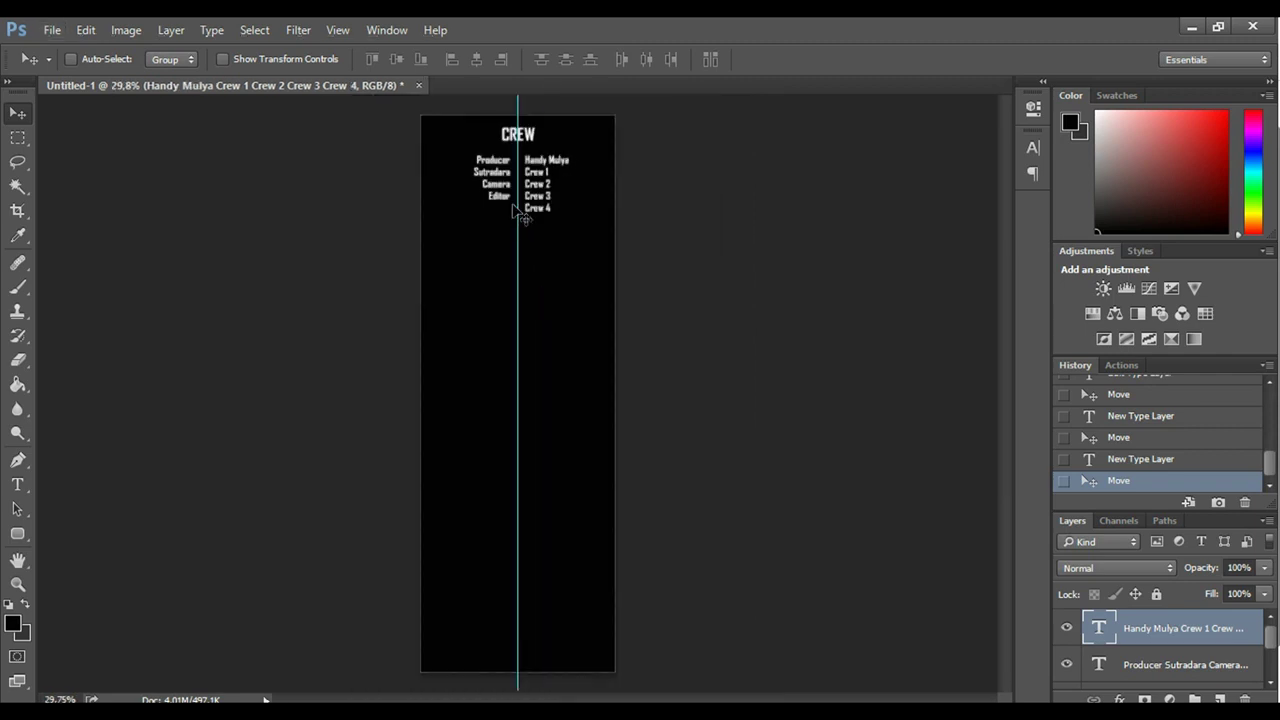
Crop the canvas so its bottom edge sits just below Crew 4
drag(17, 211, 41, 216)
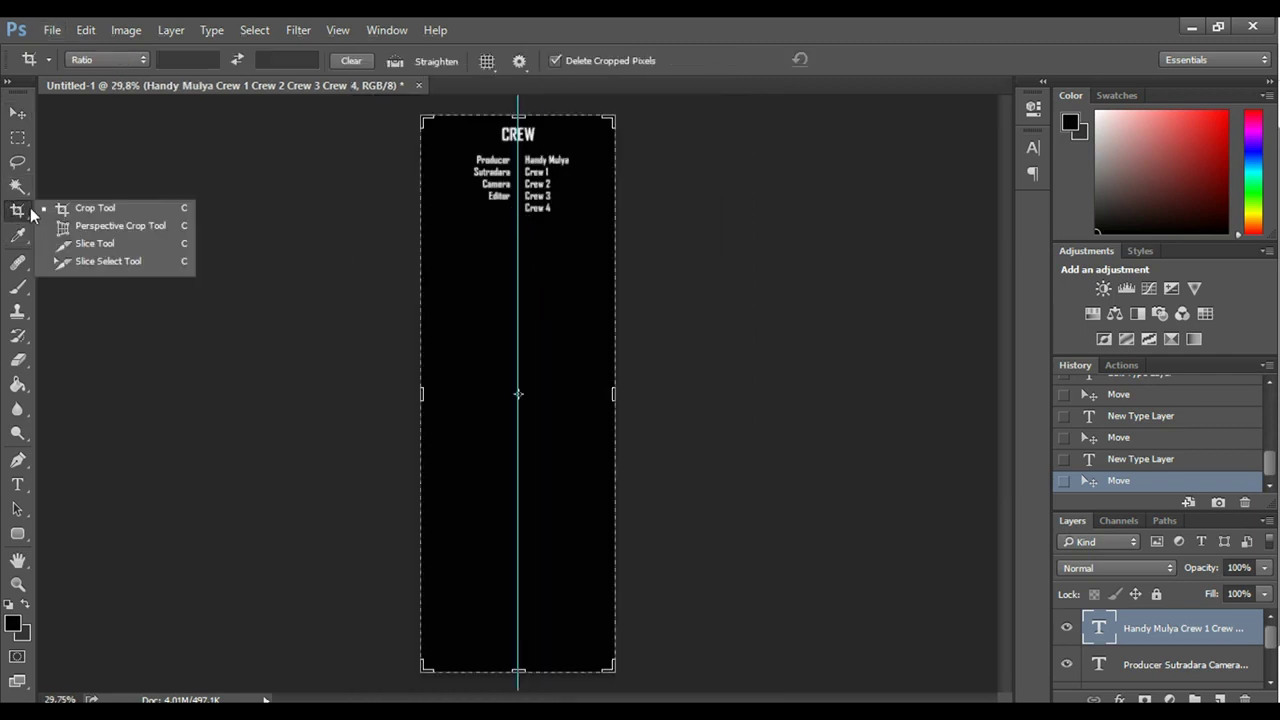
click(537, 550)
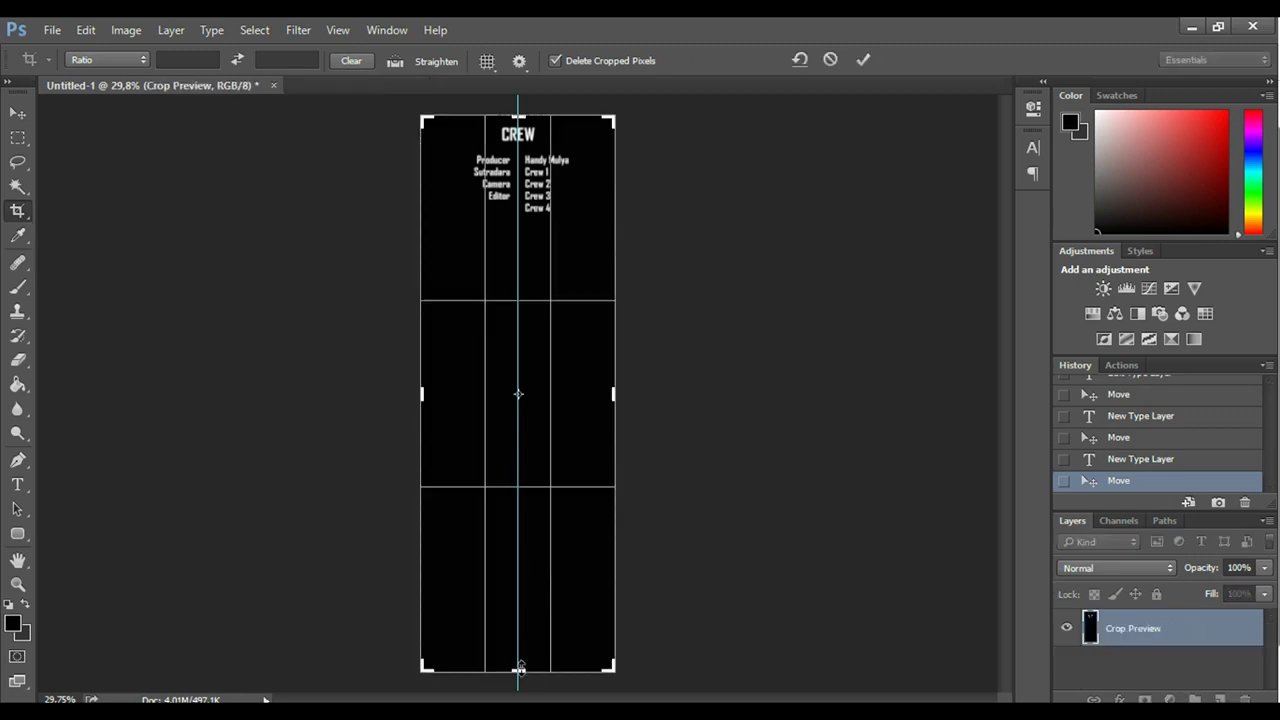
drag(519, 667, 515, 481)
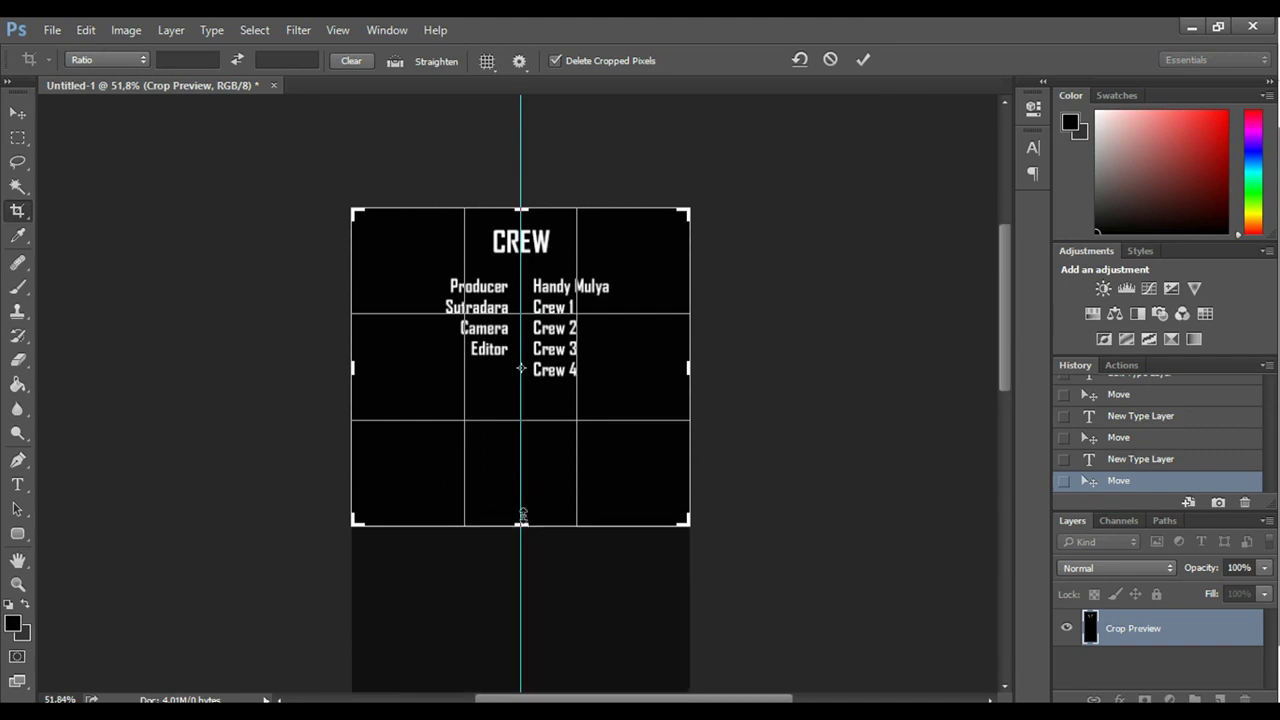
drag(522, 515, 522, 459)
click(862, 63)
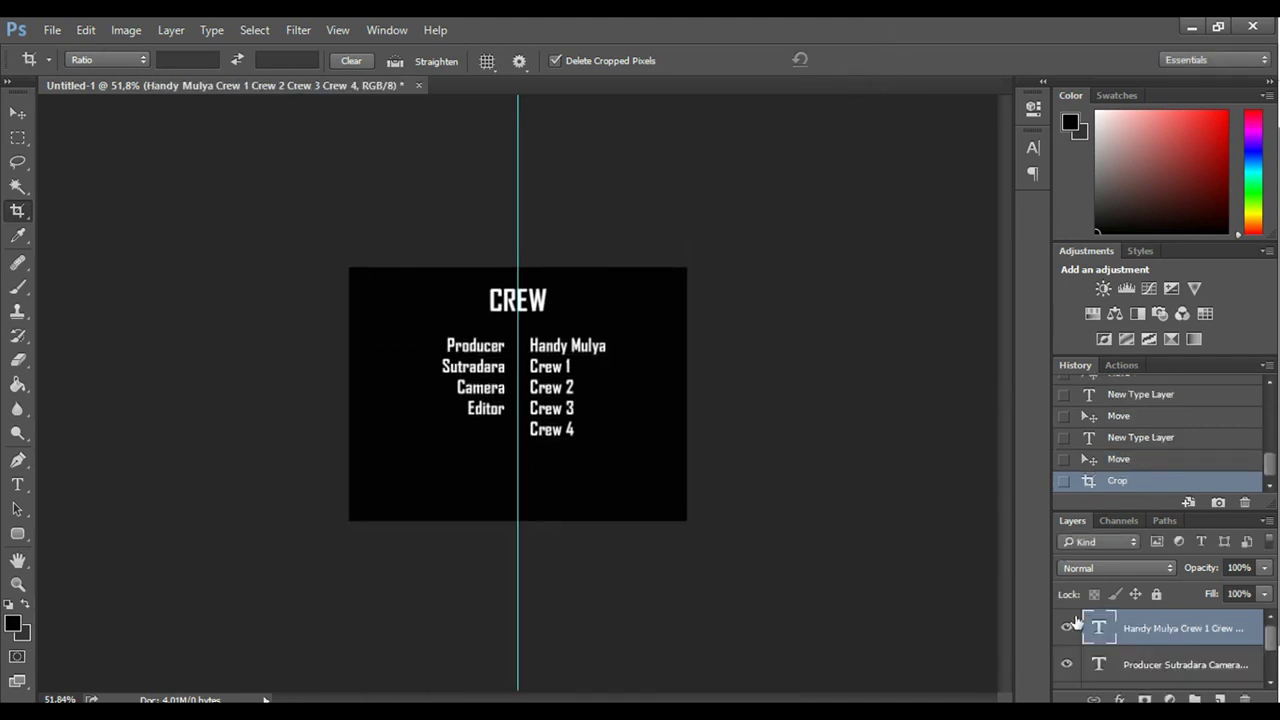
Hide the black Layer 1 background so the credits sit on transparency
scroll(1086, 643, down, 5)
click(1168, 677)
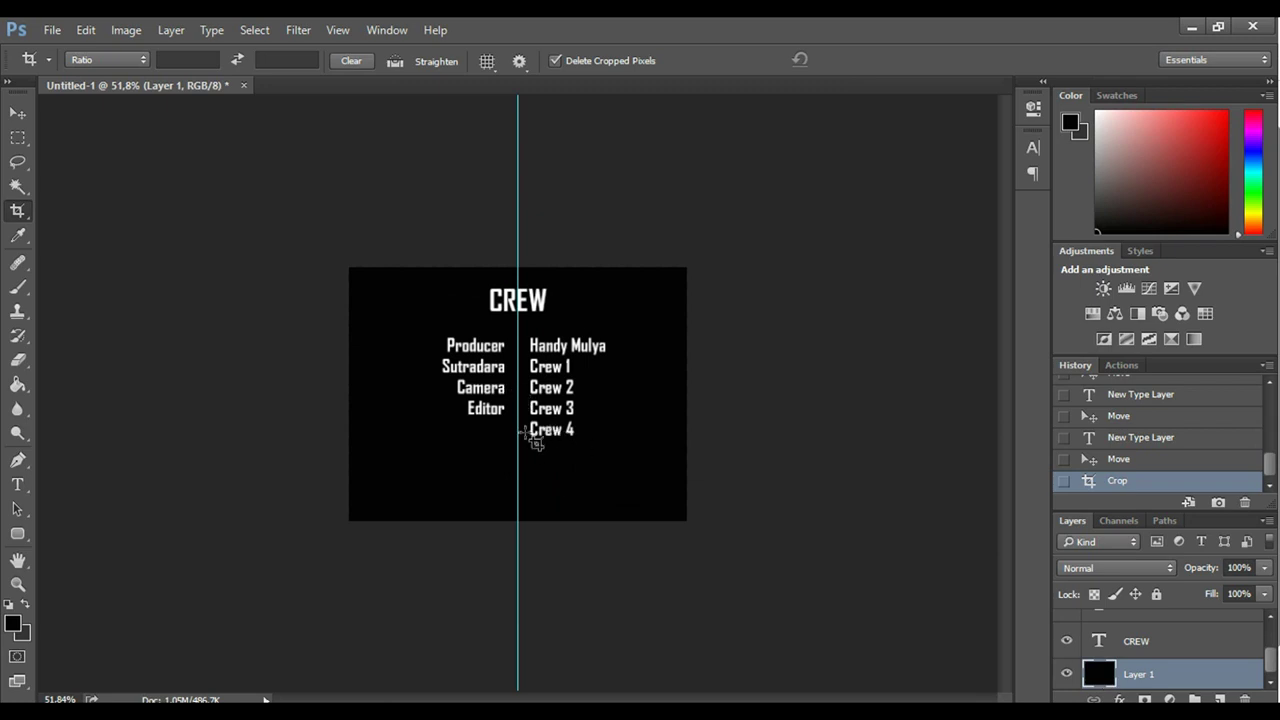
click(1066, 674)
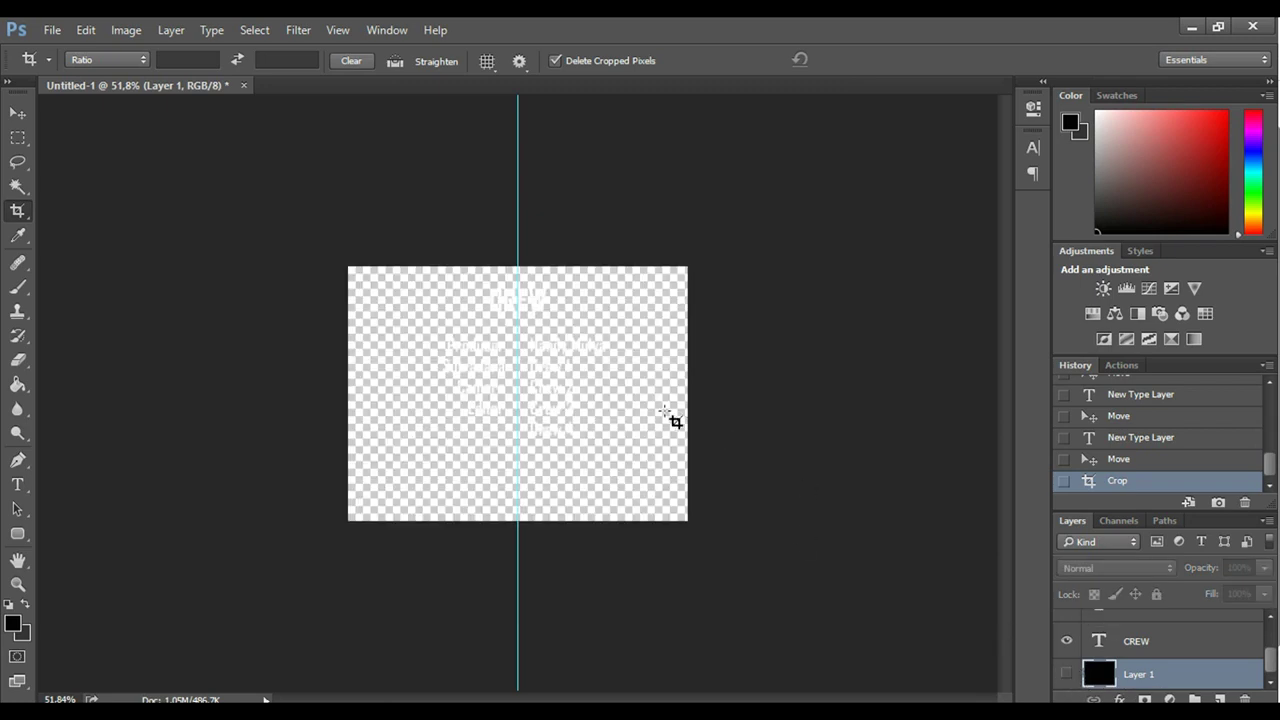
key(v)
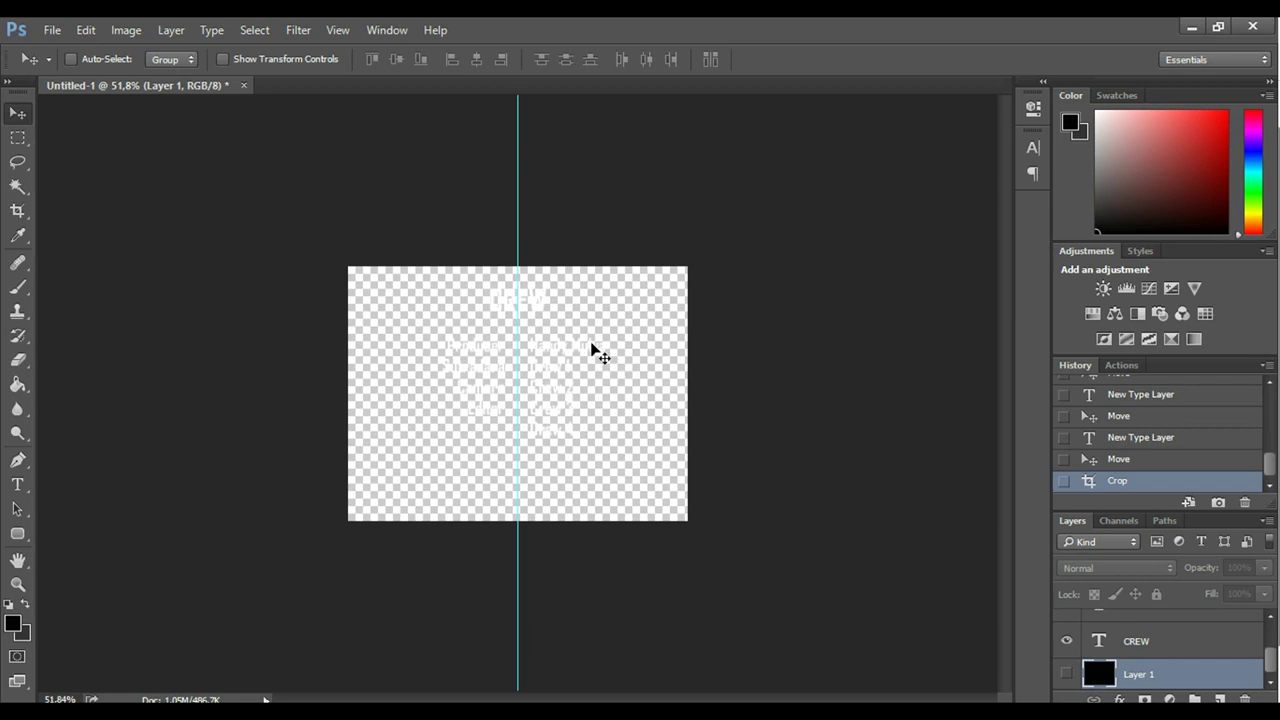
Save the document as Credit.png on the desktop, accepting the default PNG options
key(ctrl+s)
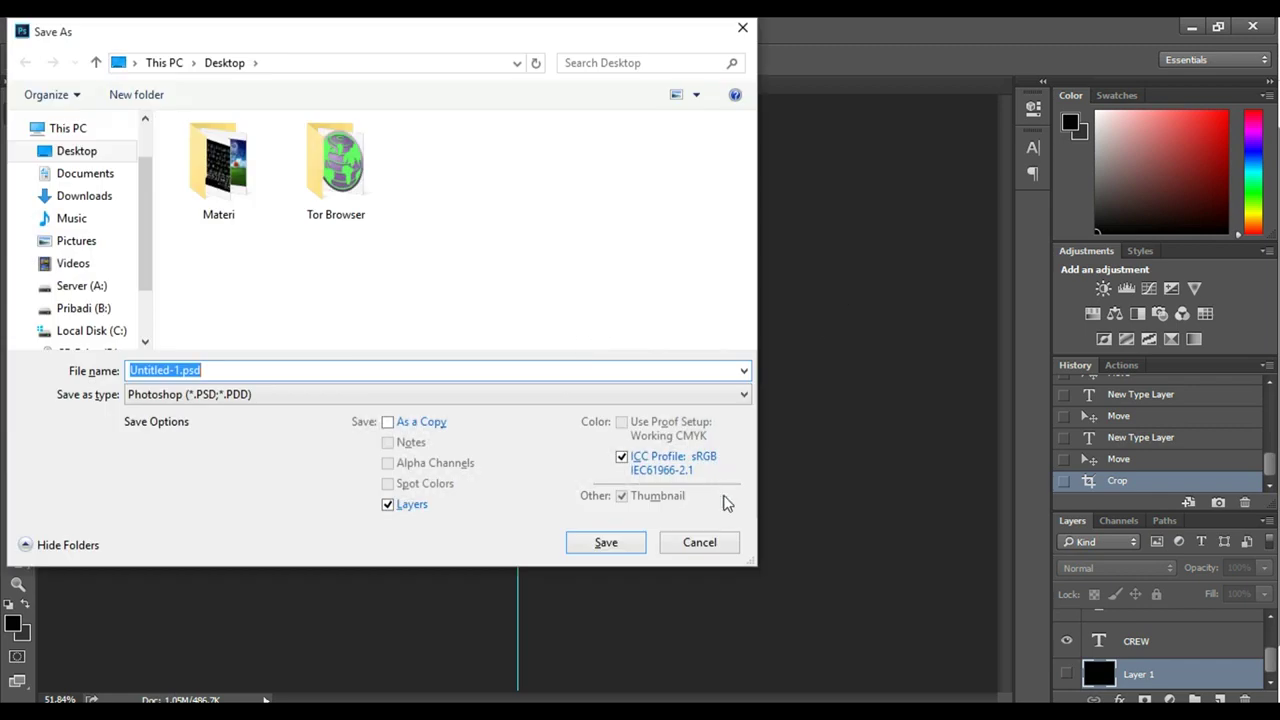
click(712, 545)
click(52, 30)
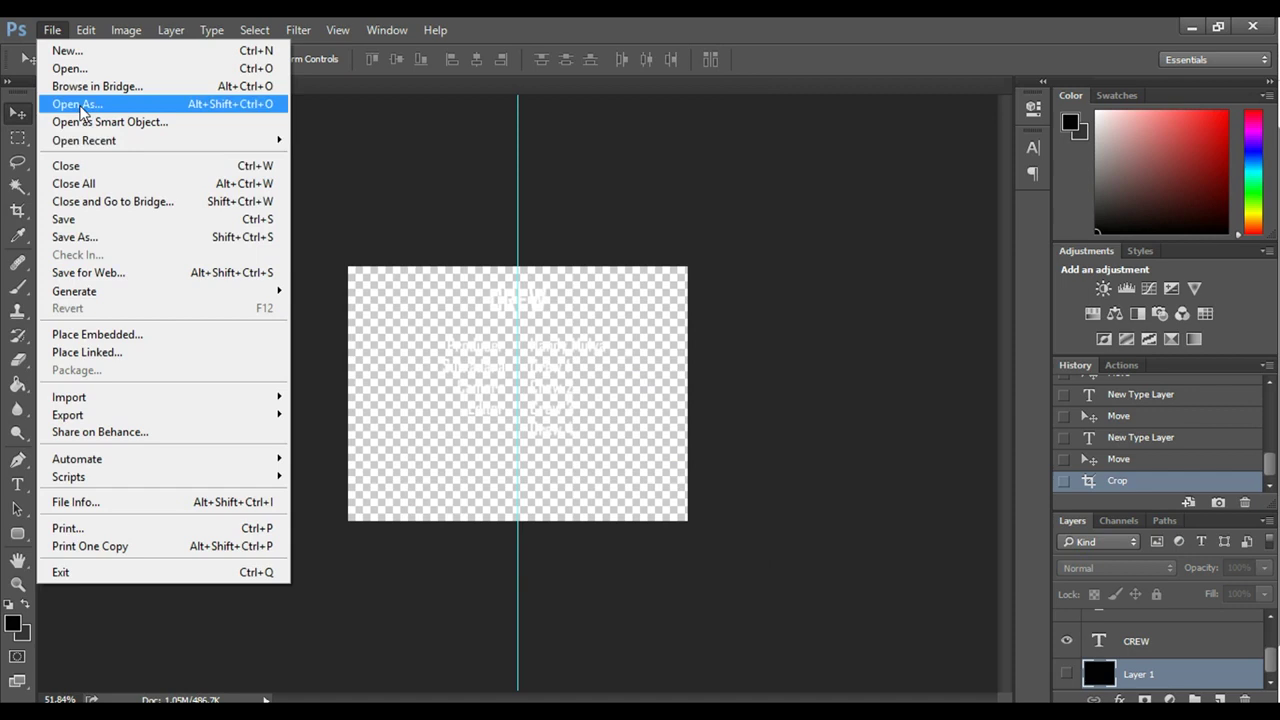
click(78, 237)
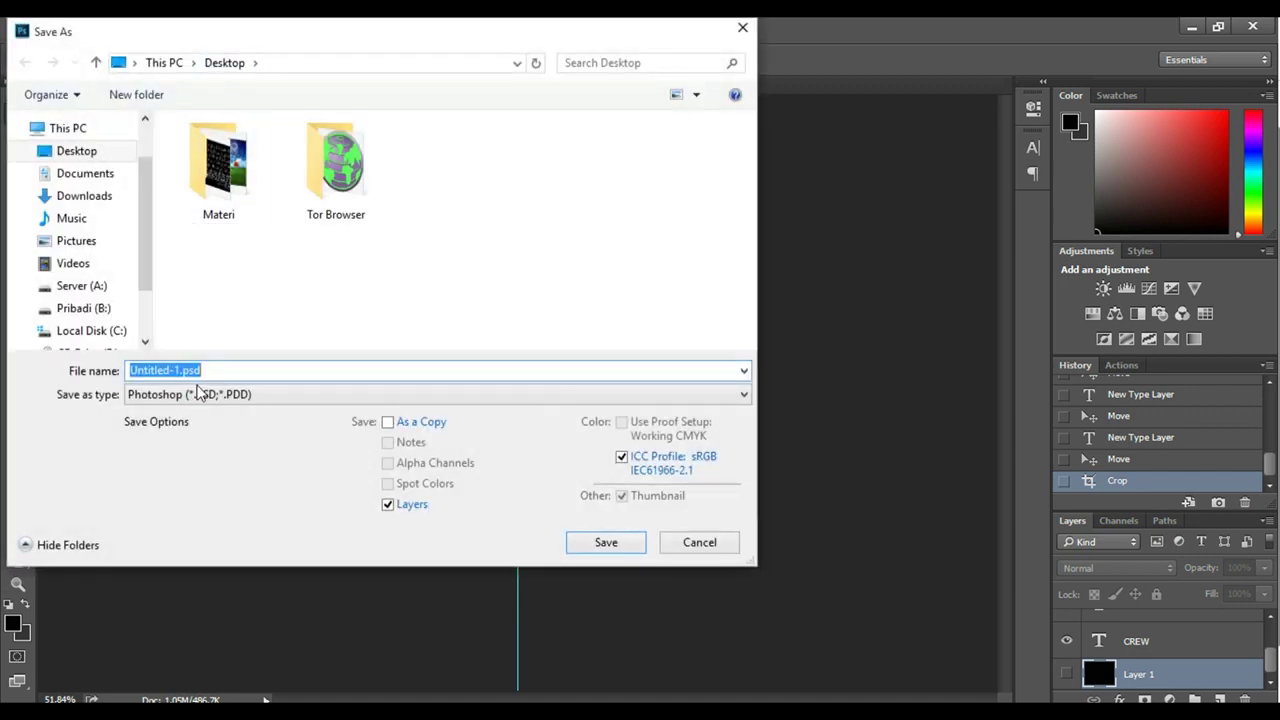
click(178, 400)
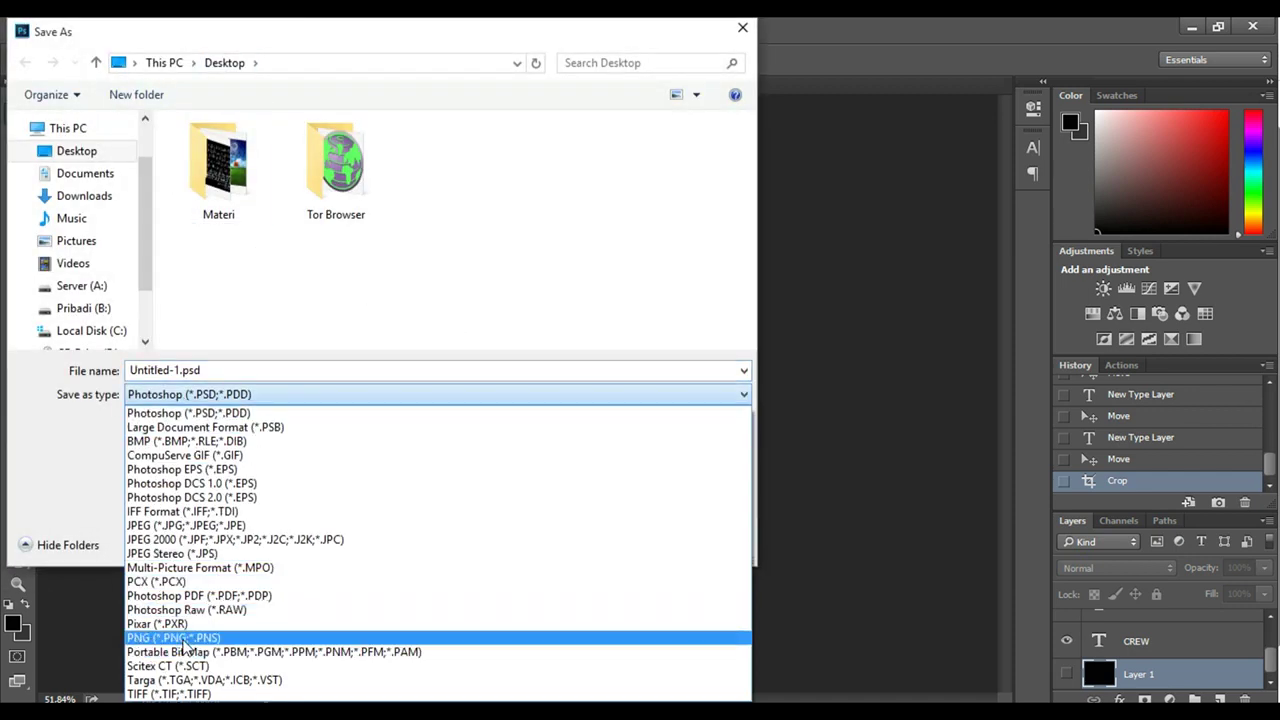
click(200, 634)
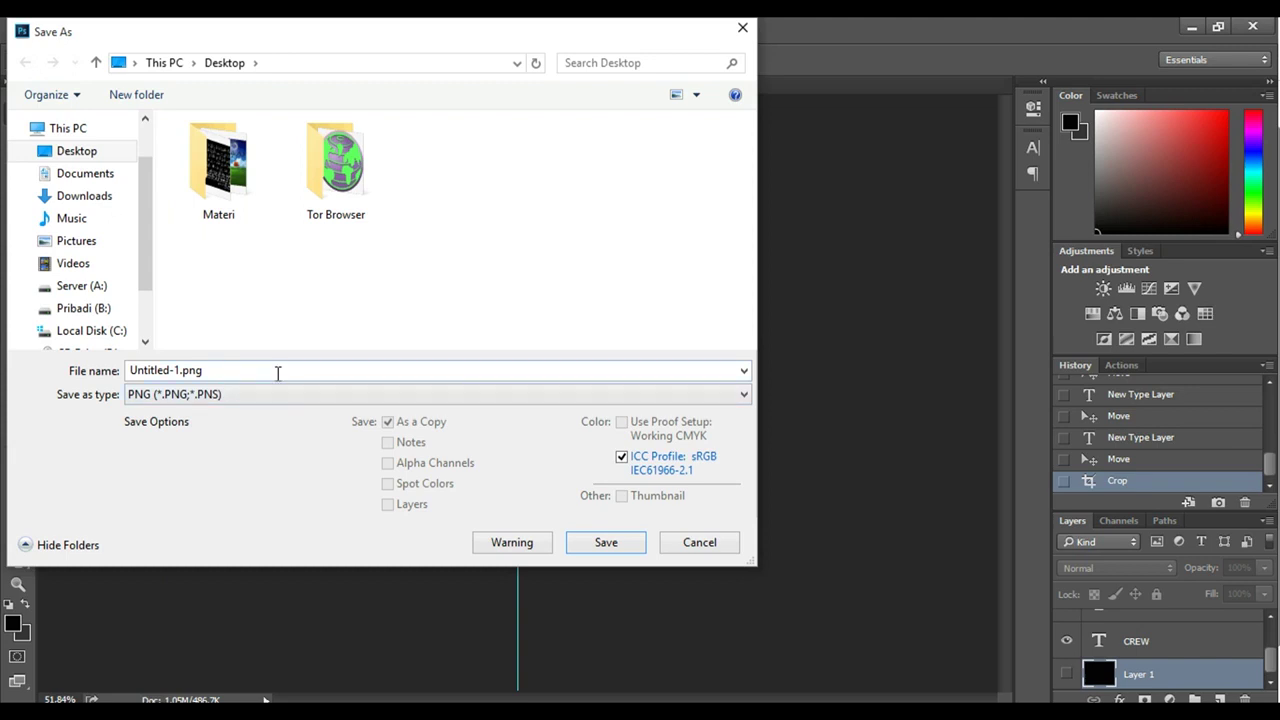
double_click(278, 372)
text(Credit)
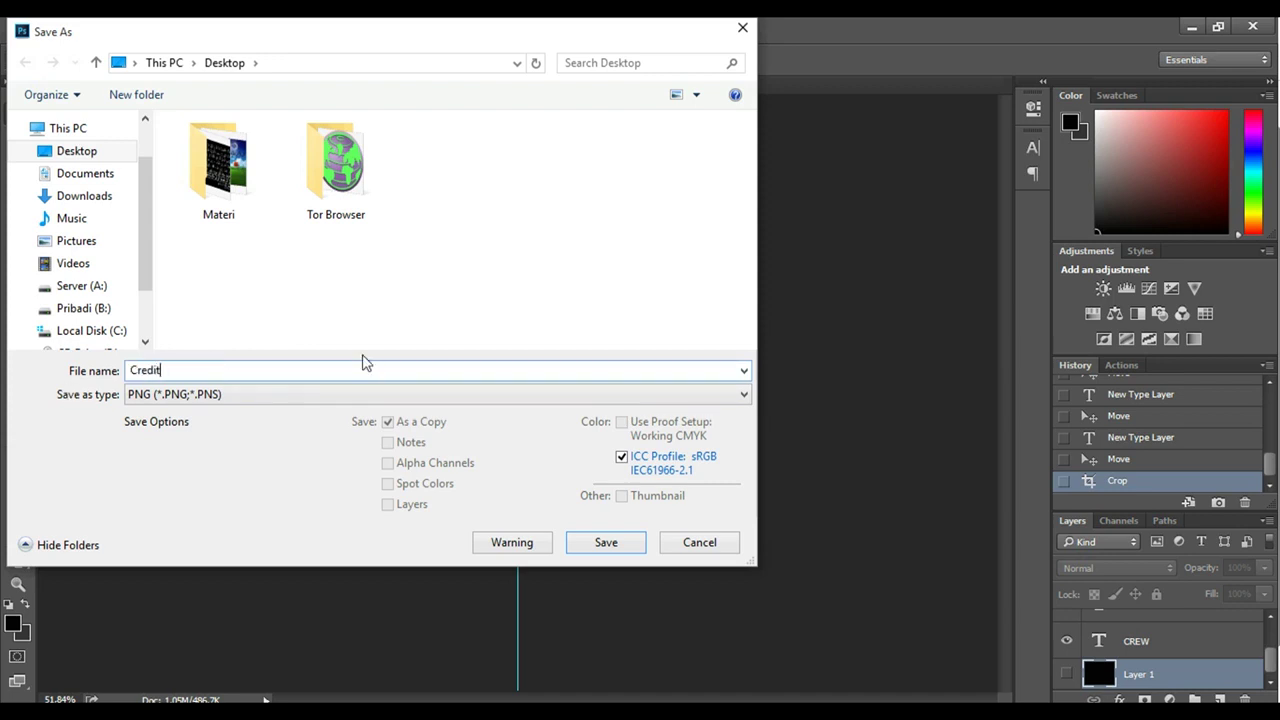
key(Return)
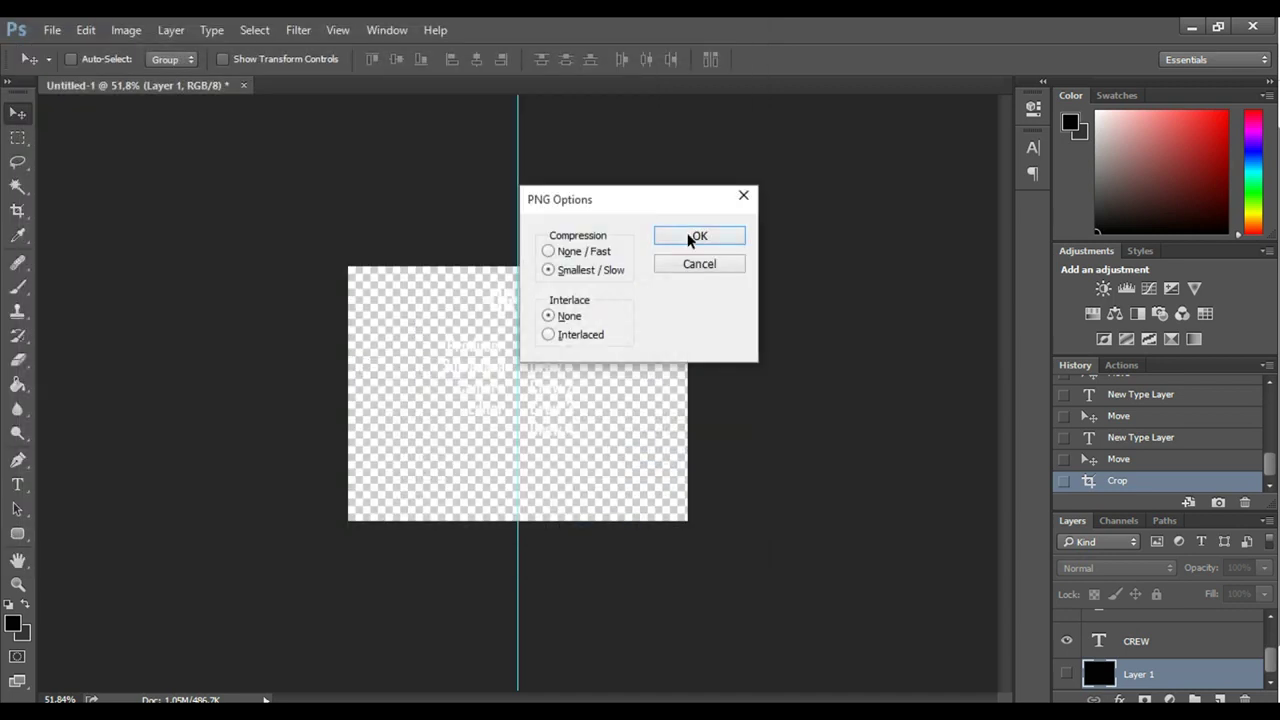
click(690, 237)
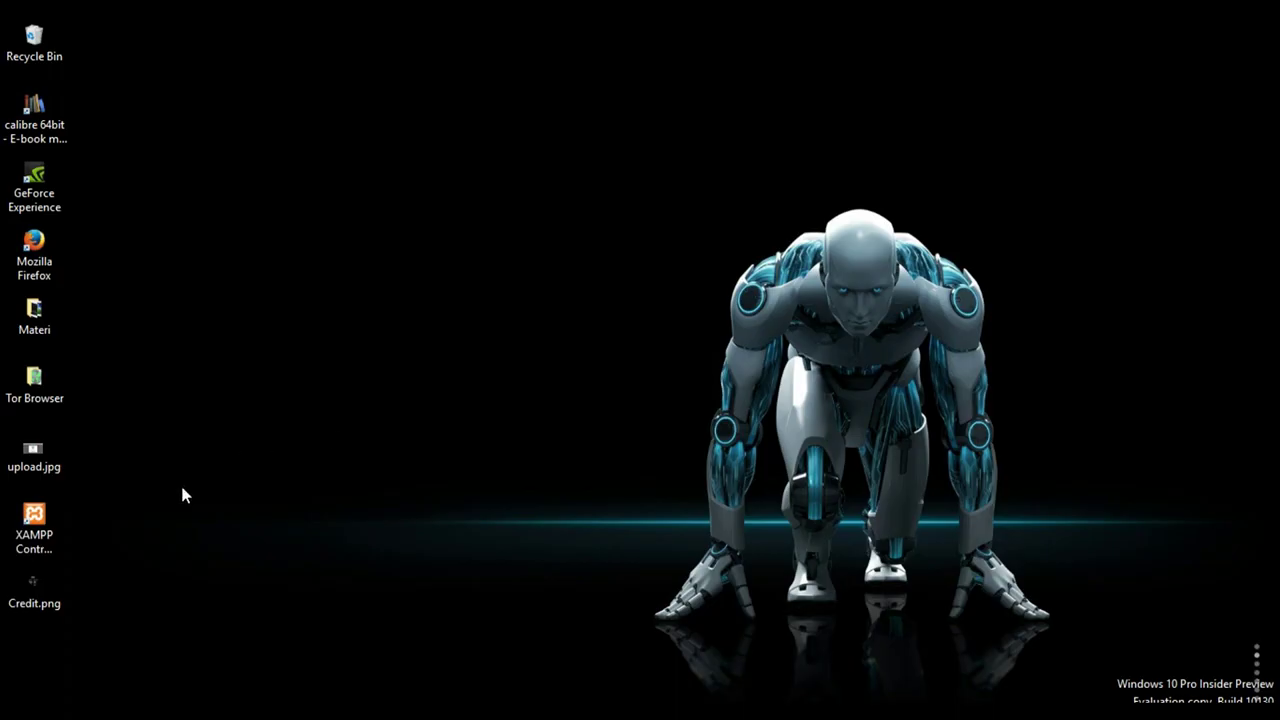
Import Credit.png into the project and delete the old Title 01 clip
mouse_move(40, 600)
mouse_down()
mouse_move(323, 638)
mouse_move(506, 349)
mouse_up()
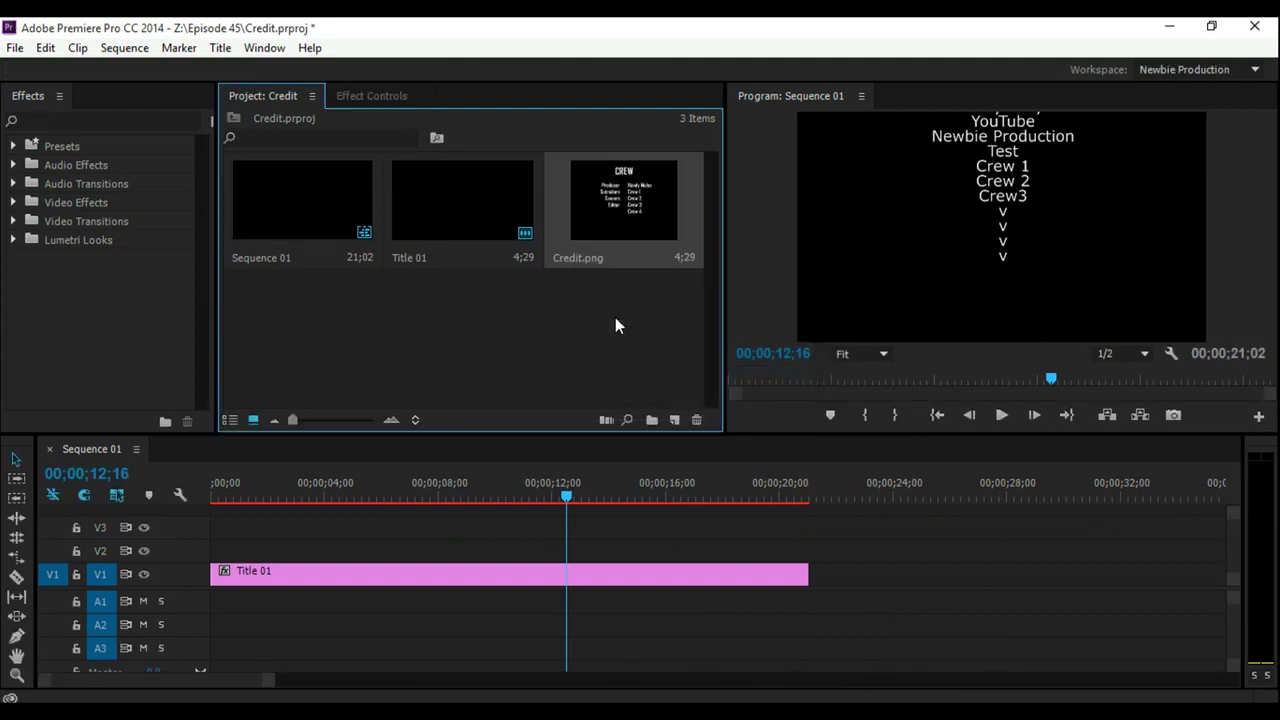
click(586, 578)
key(Delete)
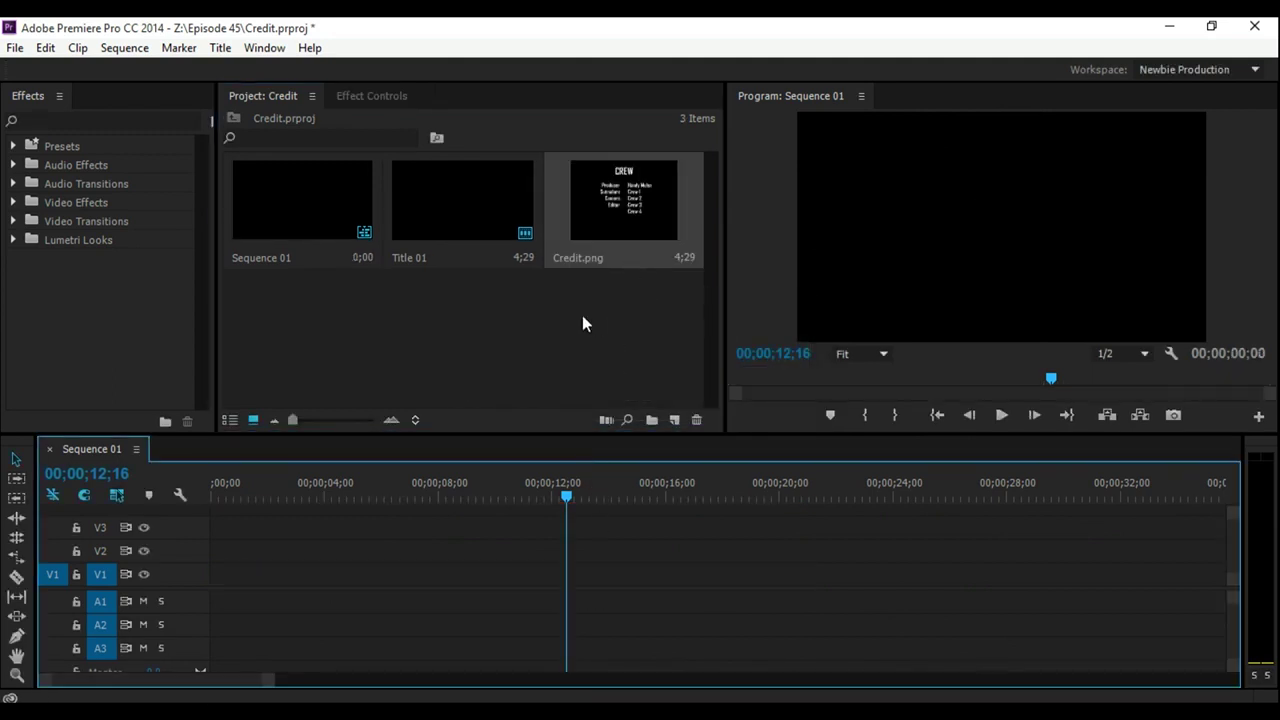
Place Credit.png at 0;00 on V1 and scrub through to preview it
drag(605, 366, 215, 575)
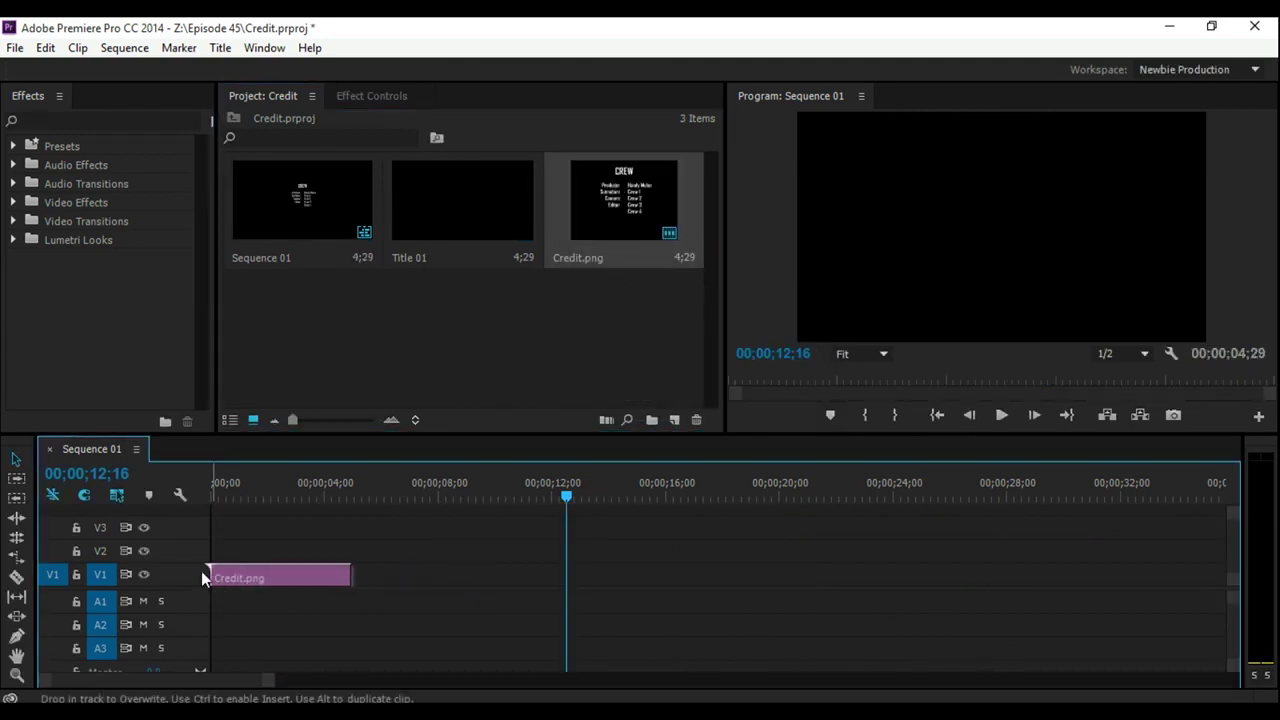
mouse_move(216, 491)
mouse_down()
mouse_move(234, 495)
mouse_move(222, 495)
mouse_up()
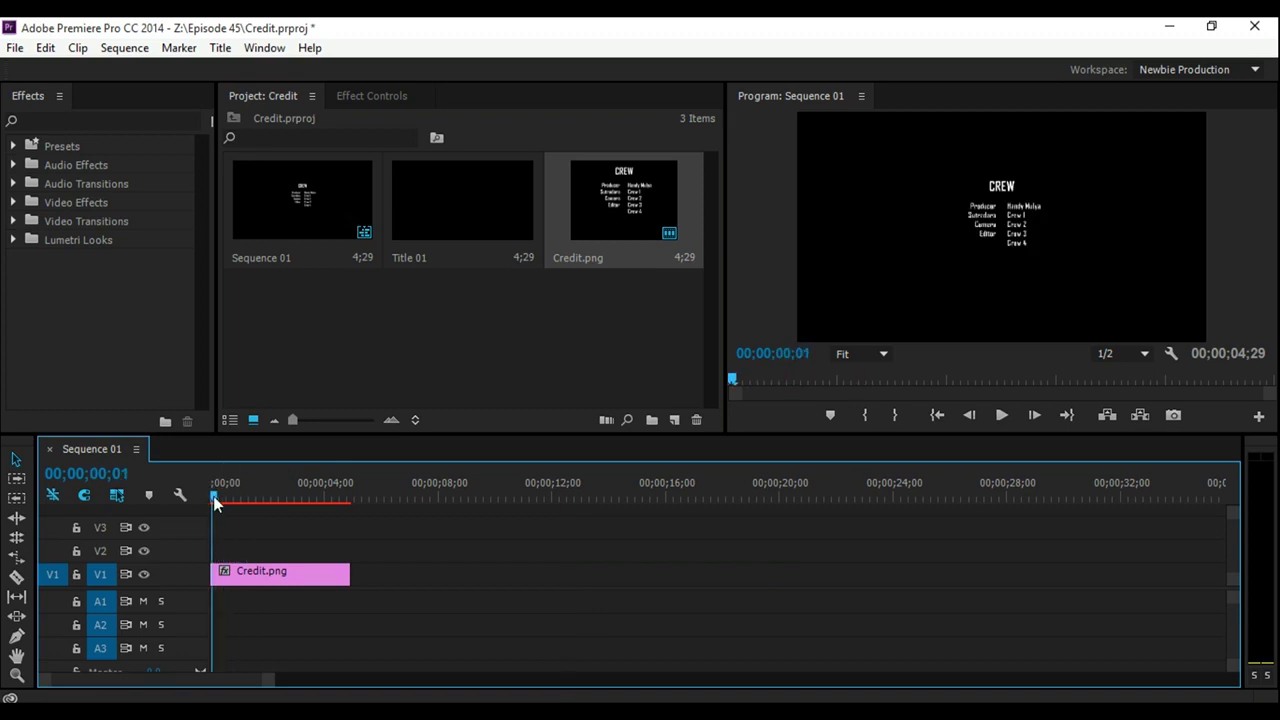
click(267, 582)
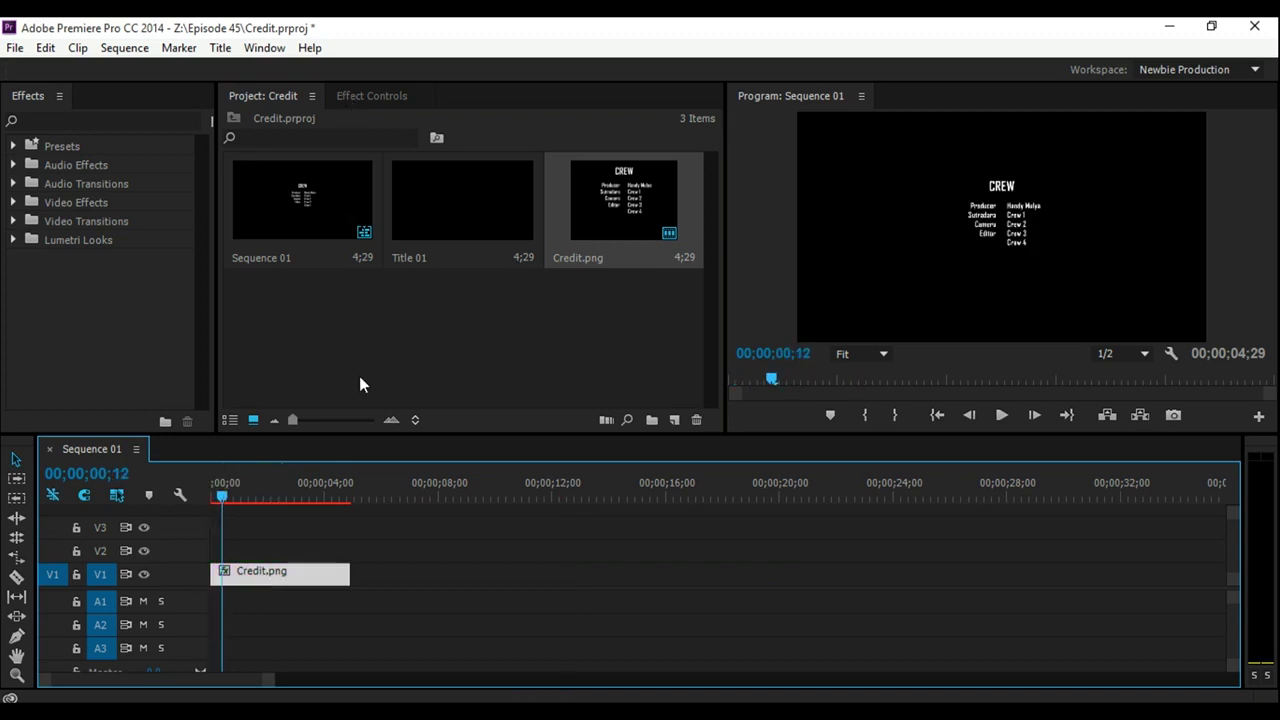
drag(227, 499, 240, 513)
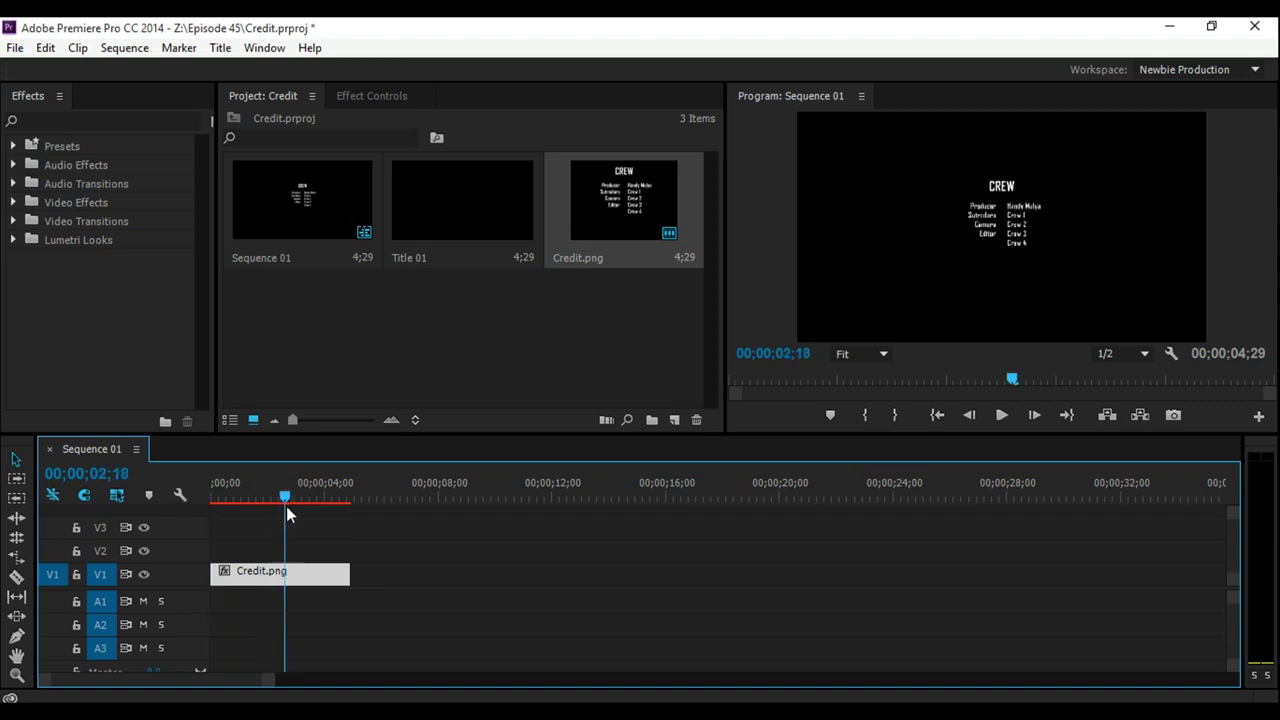
drag(299, 503, 213, 503)
Extend the Credit.png clip to end at 00;00;08;14
click(358, 97)
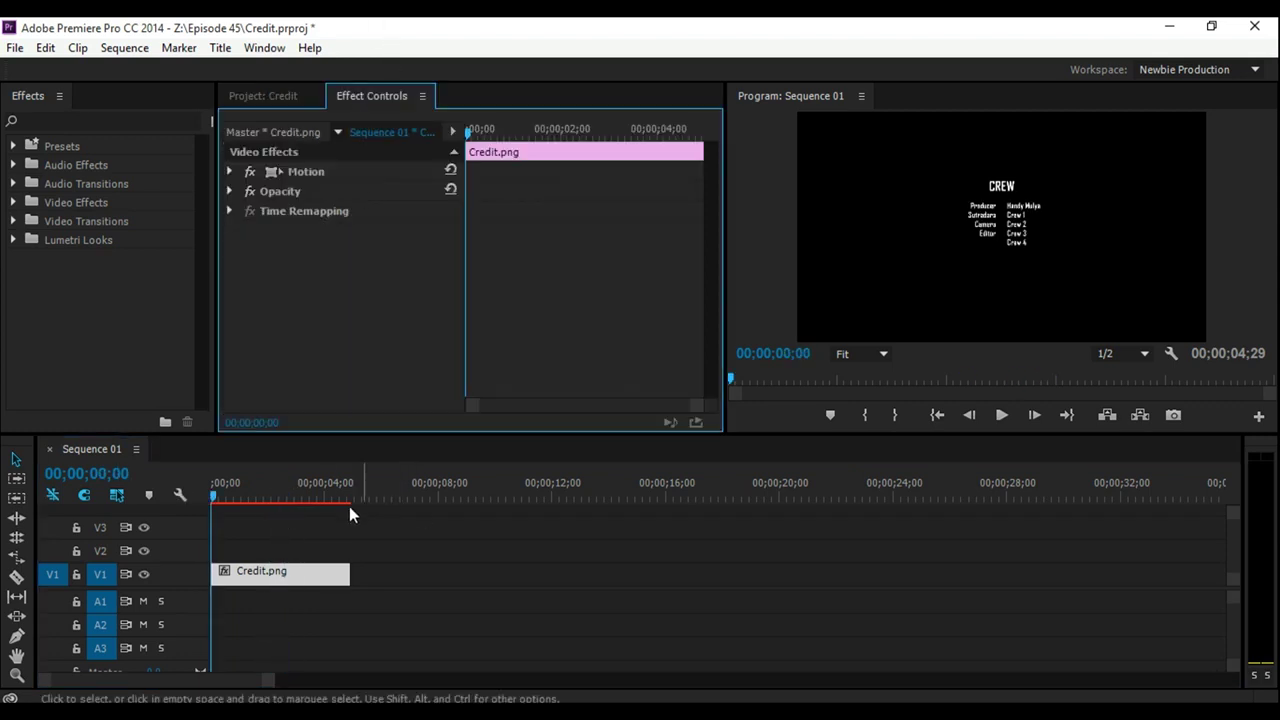
click(290, 575)
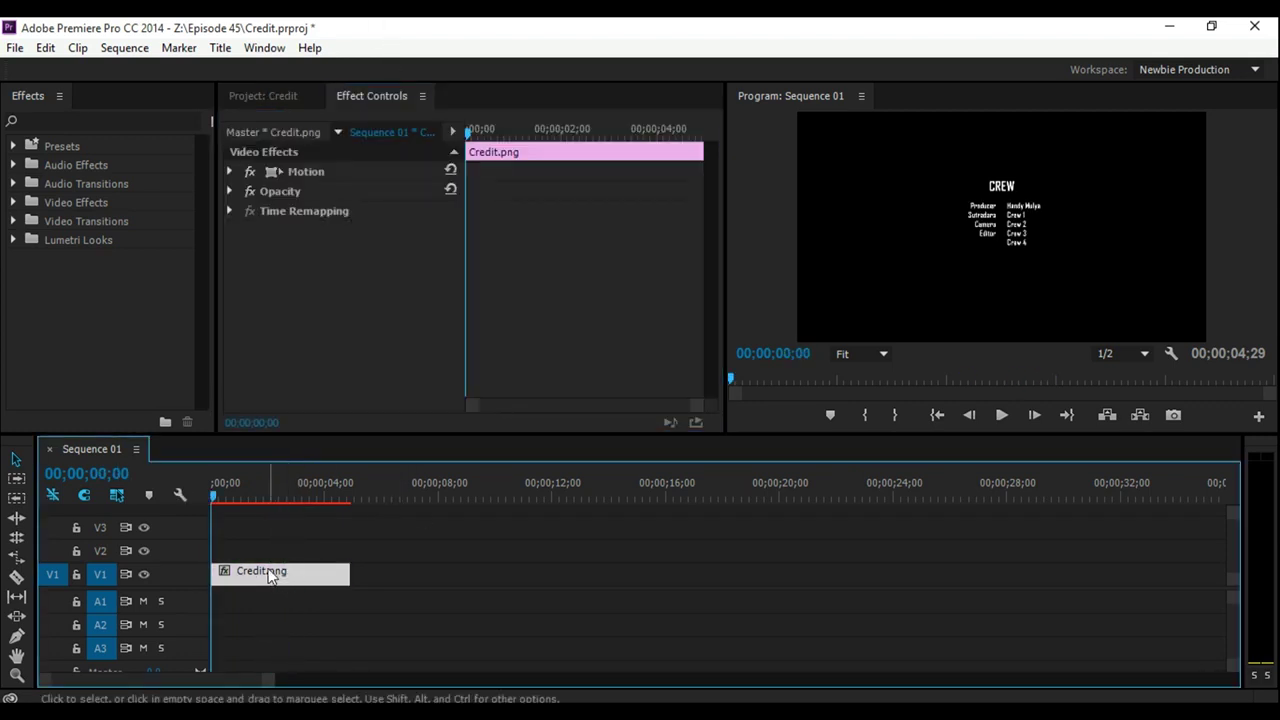
key(=)
click(257, 561)
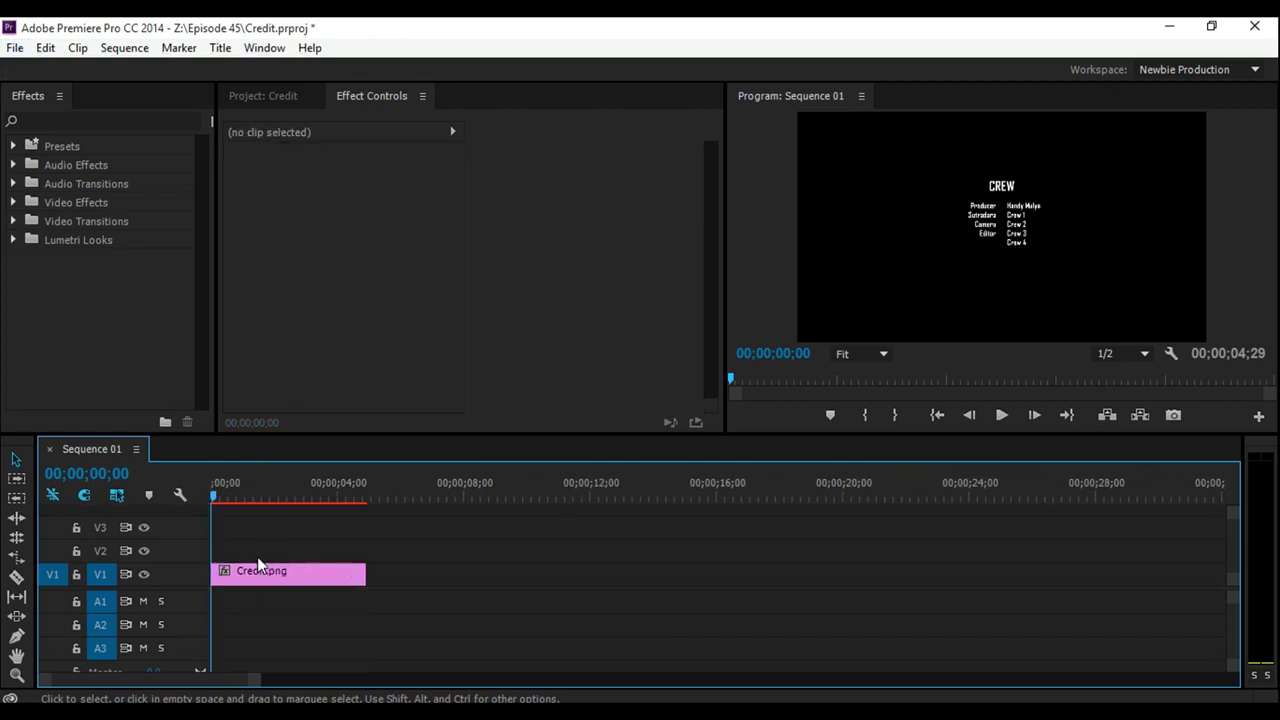
click(296, 570)
drag(366, 572, 476, 572)
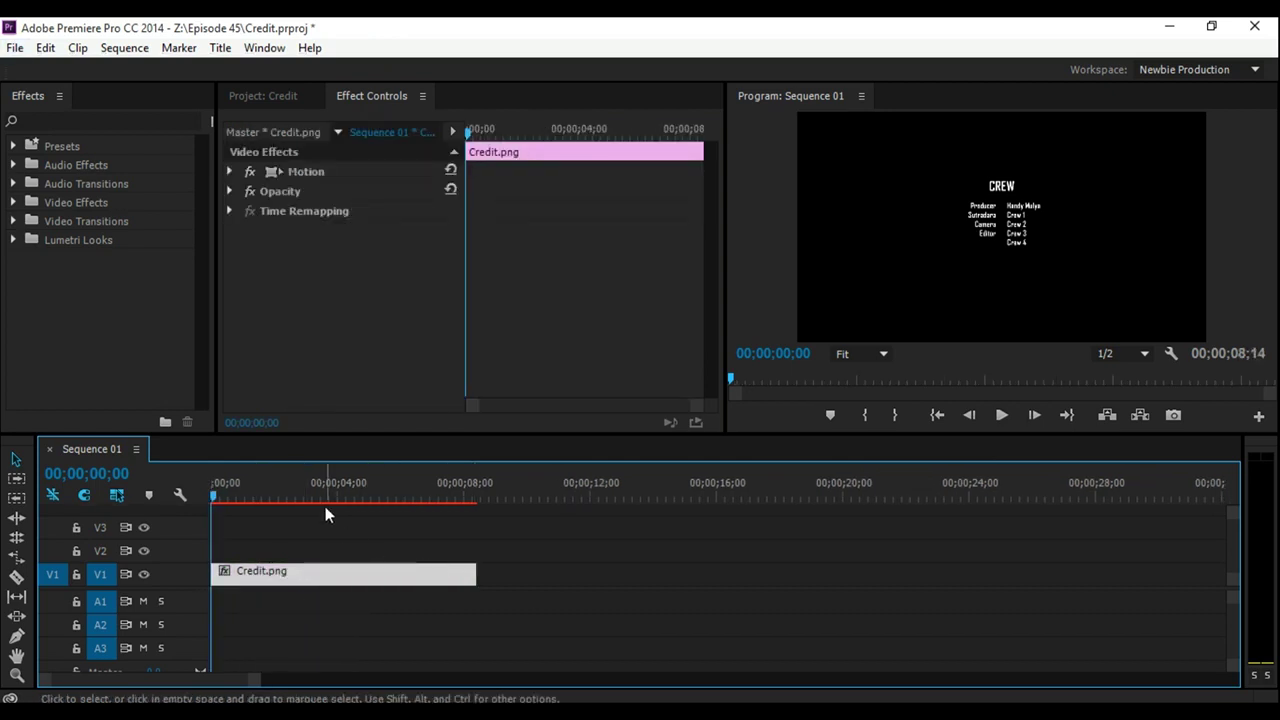
click(226, 495)
drag(226, 496, 213, 496)
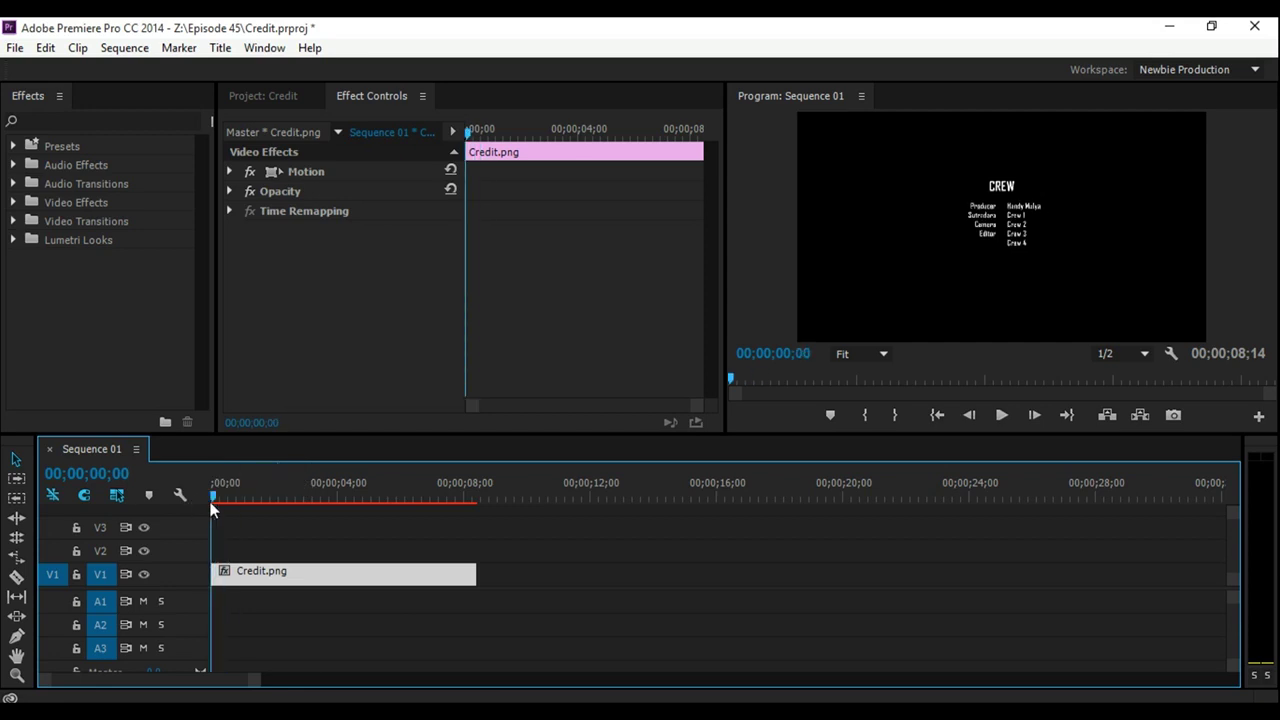
Set the clip's Scale to 120 and add a starting Position keyframe
click(230, 172)
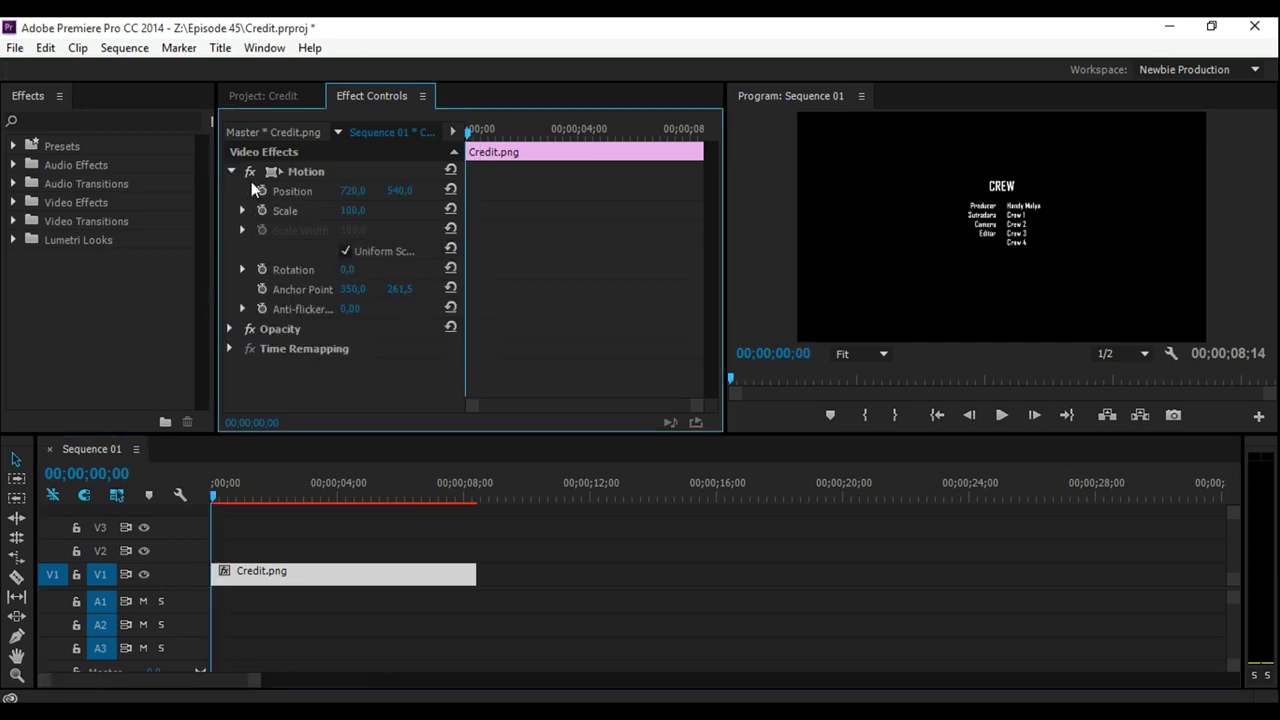
click(351, 211)
text(12)
text(0)
key(Return)
click(475, 311)
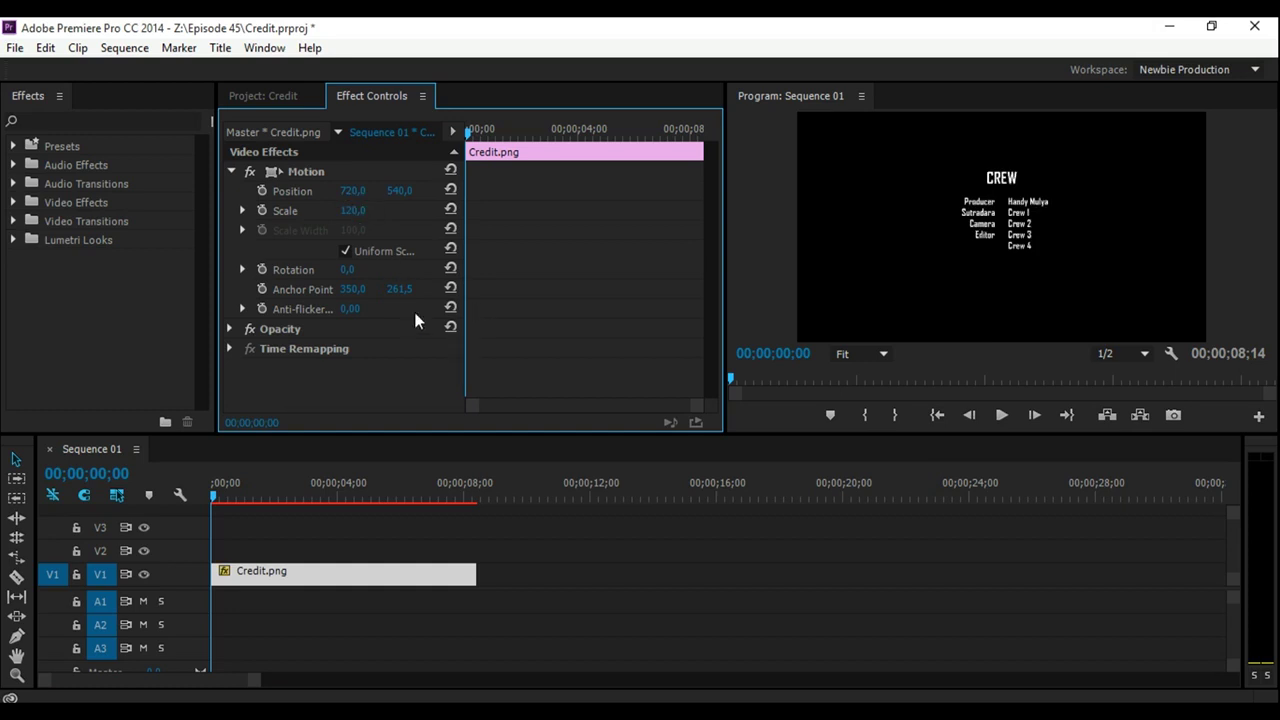
click(264, 191)
At 0;00, move Position Y to 1478 so the credits start below the frame
drag(394, 198, 448, 147)
click(452, 131)
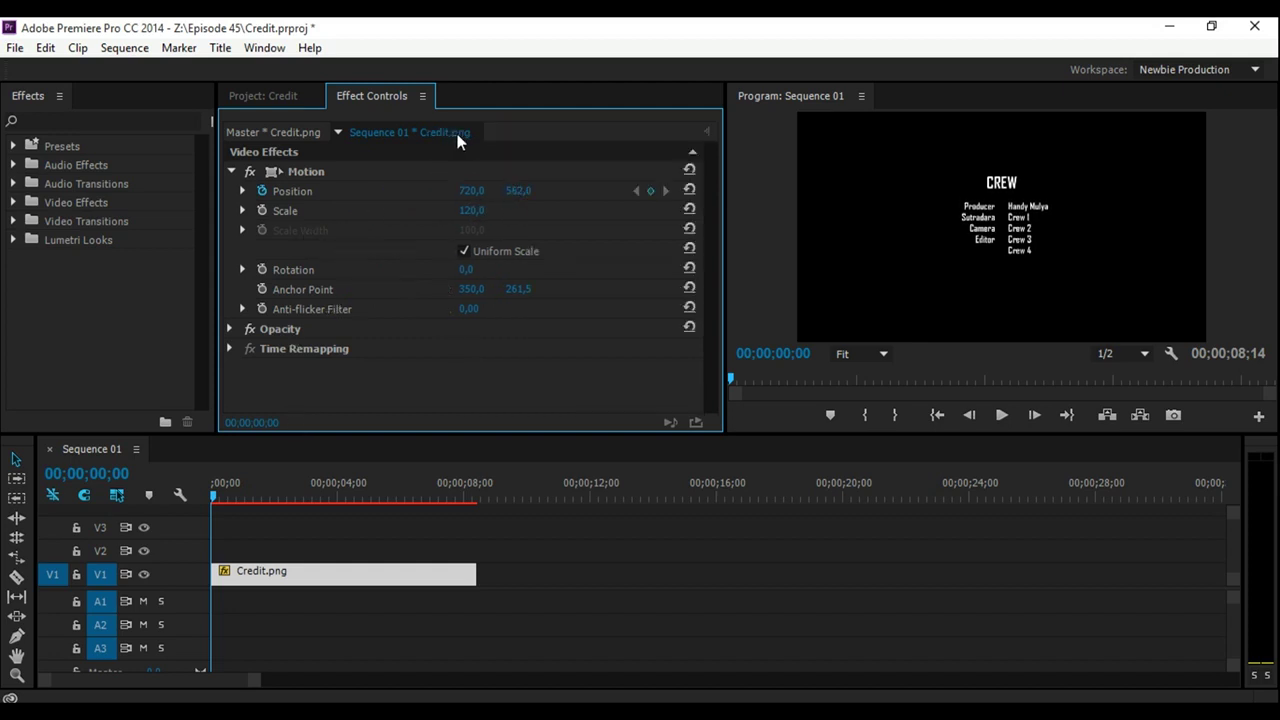
drag(518, 191, 600, 191)
drag(518, 191, 540, 191)
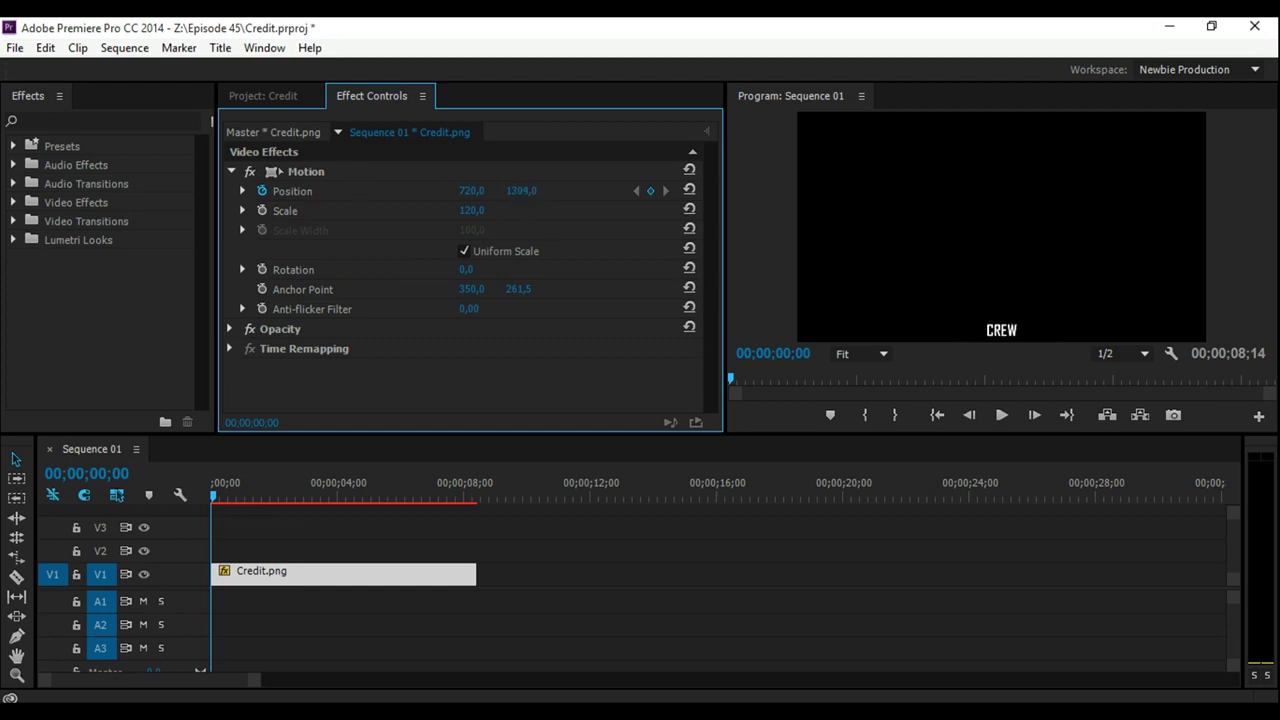
At 8;00, set Position Y to -231 so the credits end above the frame
drag(434, 494, 466, 496)
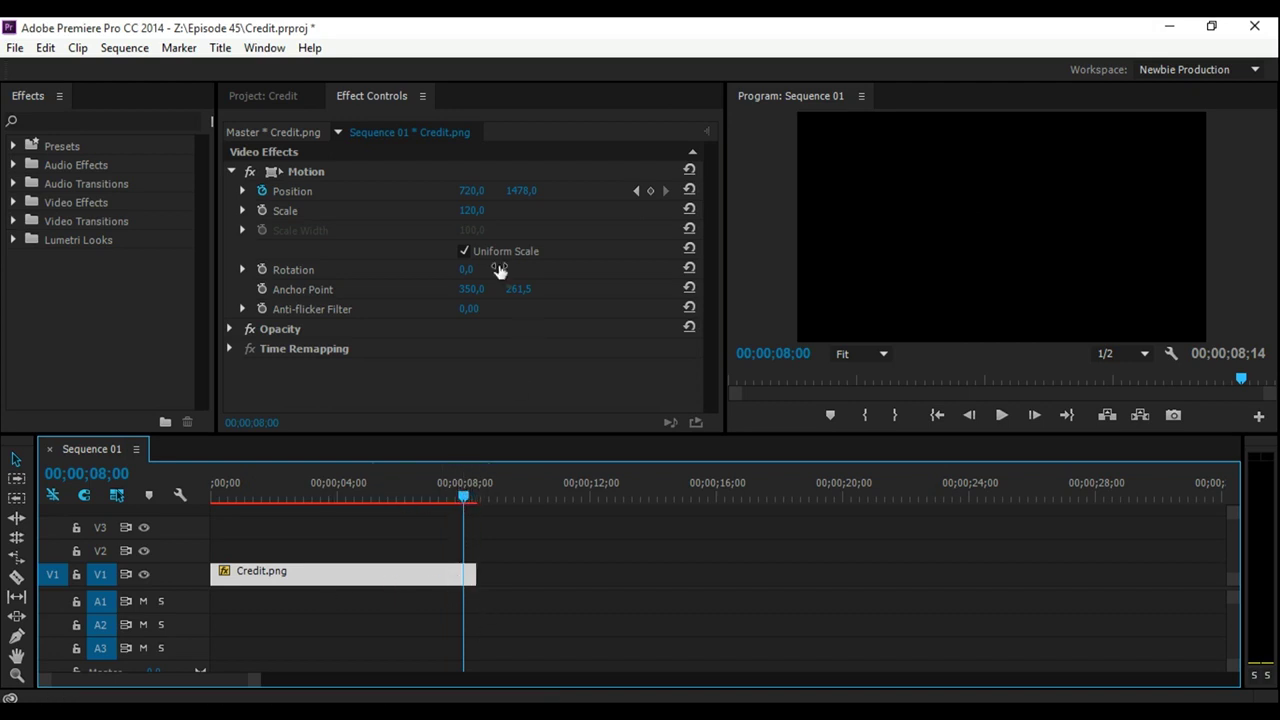
mouse_move(521, 190)
mouse_down()
mouse_move(483, 190)
mouse_move(551, 186)
mouse_move(635, 205)
mouse_up()
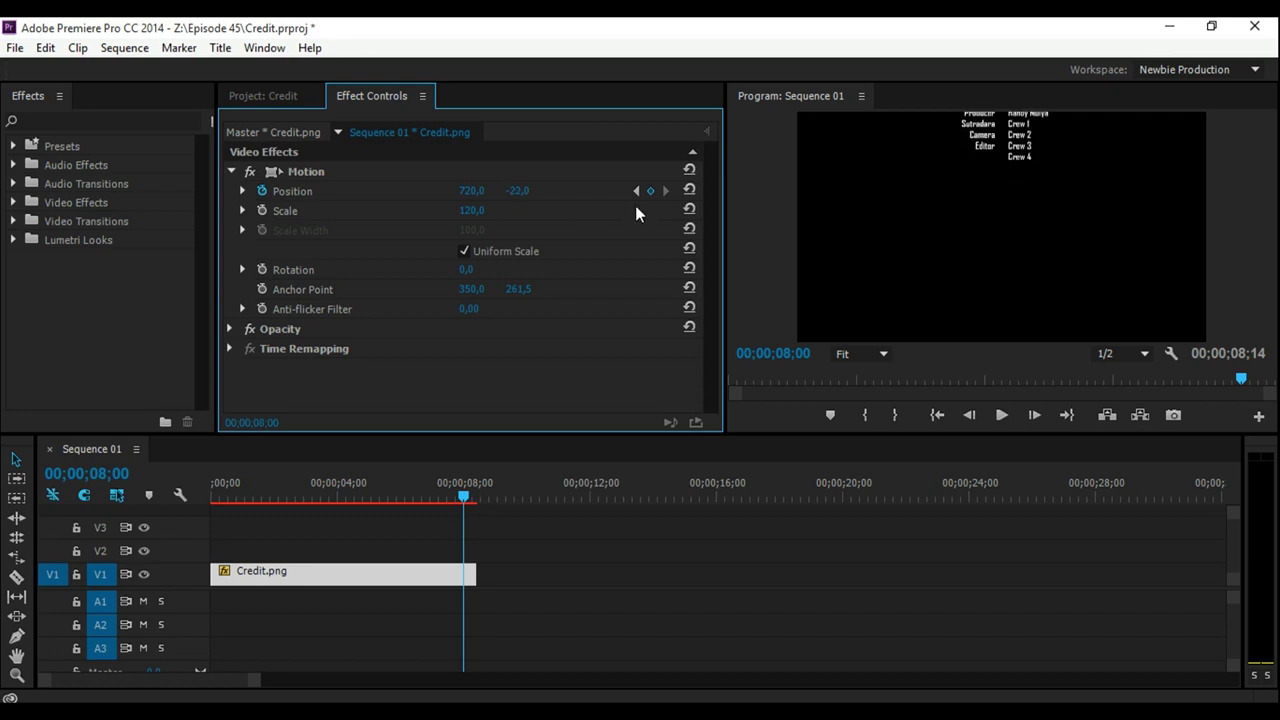
drag(518, 190, 500, 190)
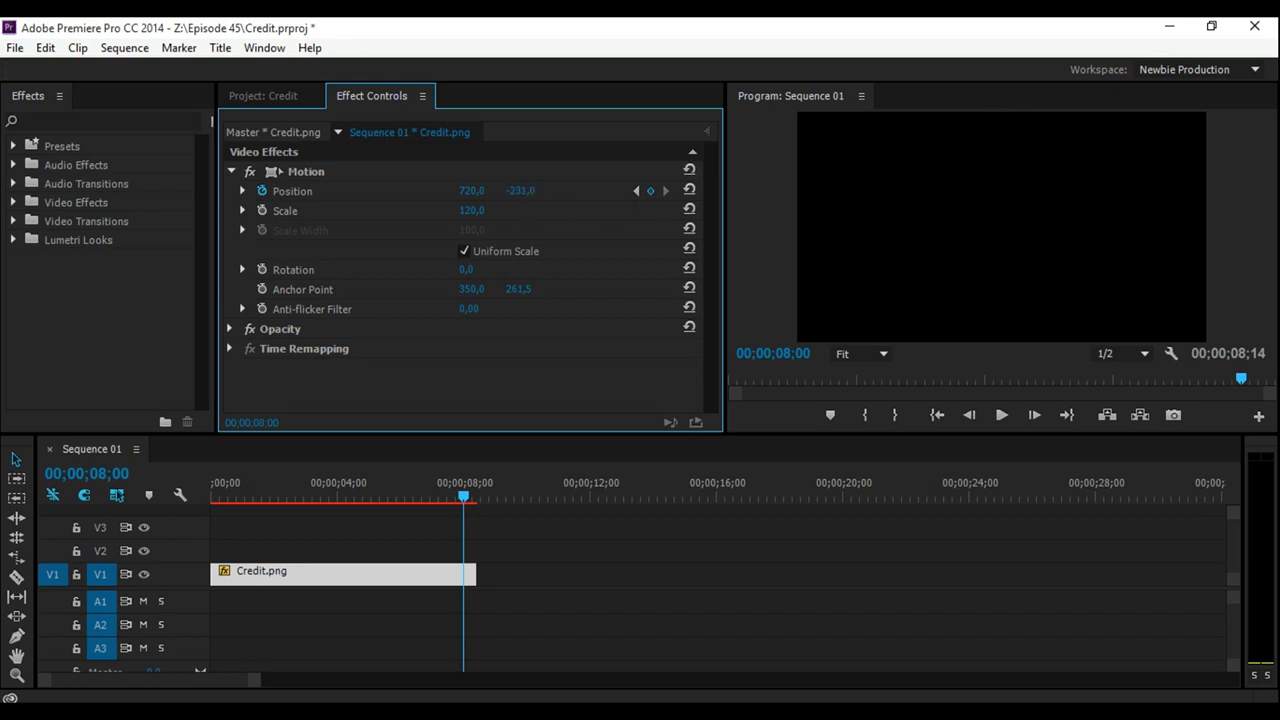
Play the scrolling credits back from the start
click(456, 468)
key(Home)
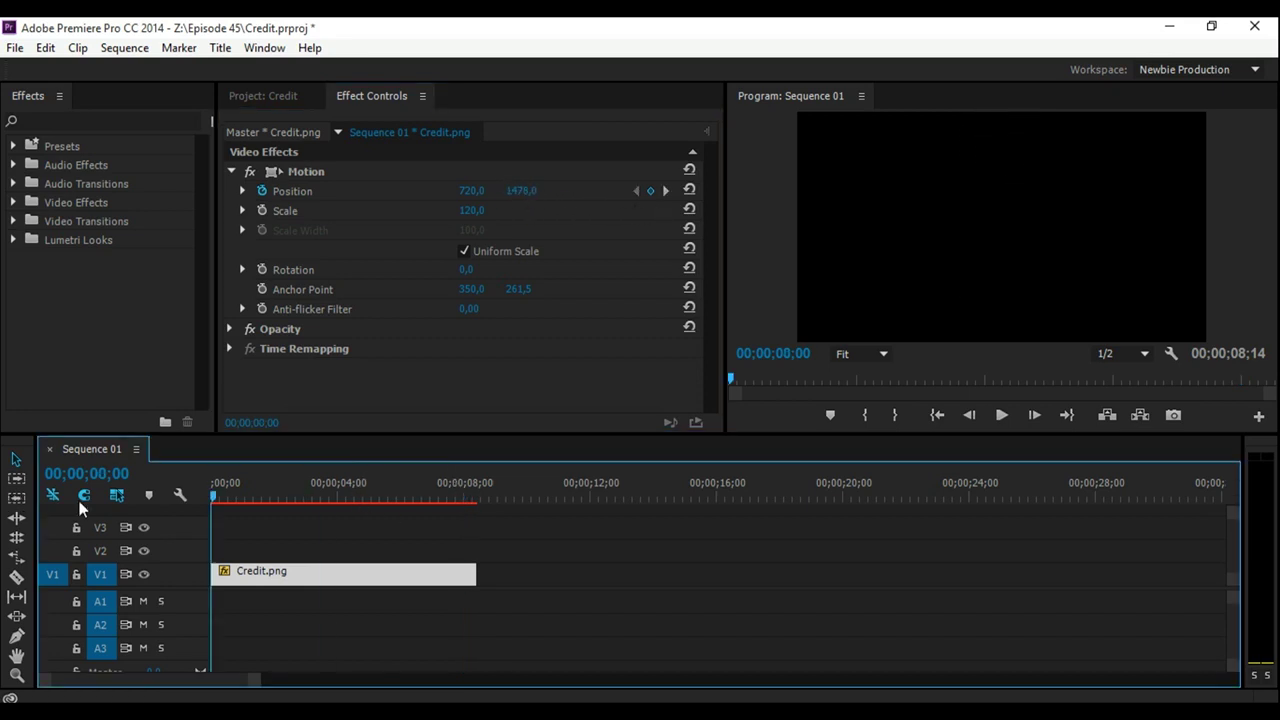
key(space)
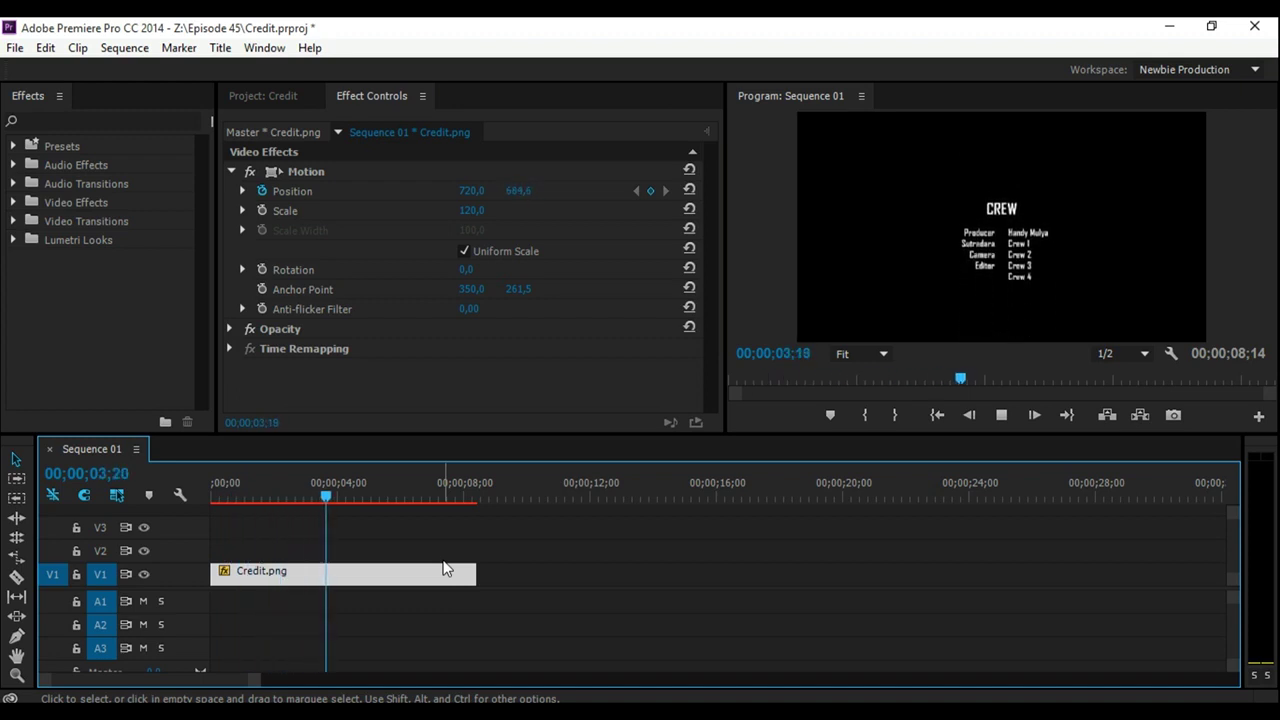
key(space)
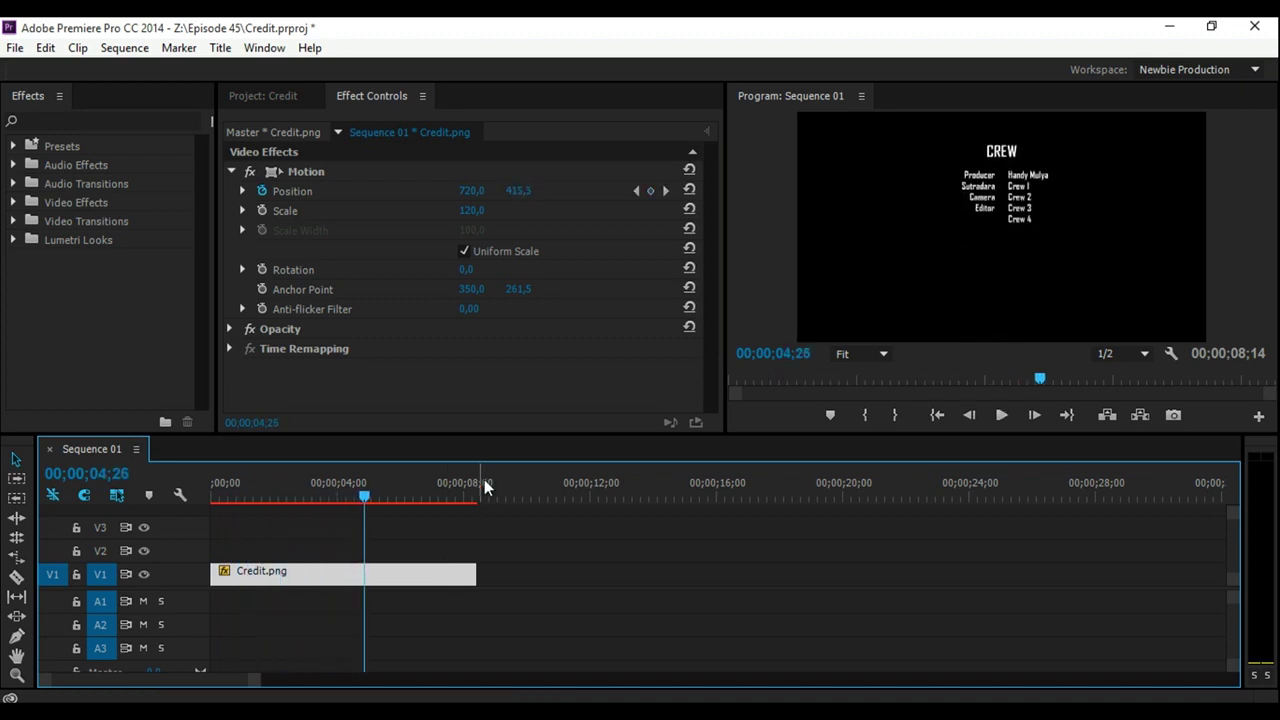
Open Title 01 in the Titler to inspect it, then close it
click(292, 90)
double_click(457, 237)
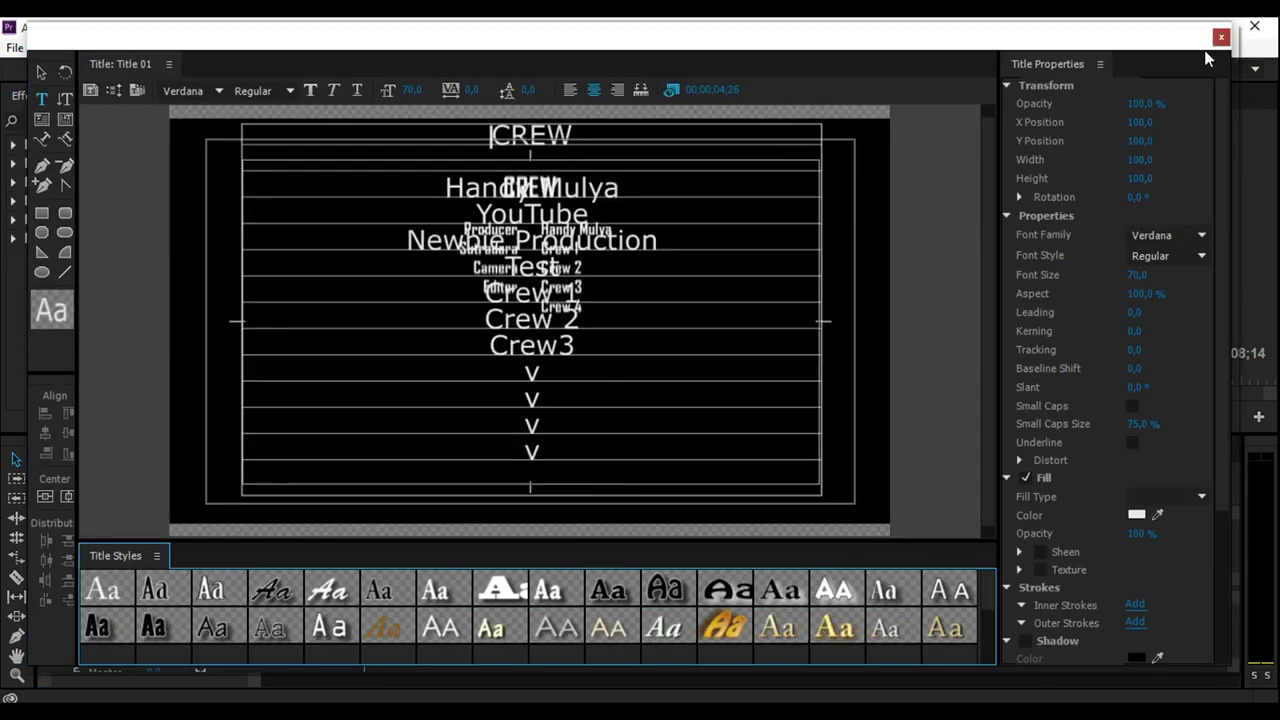
click(1221, 37)
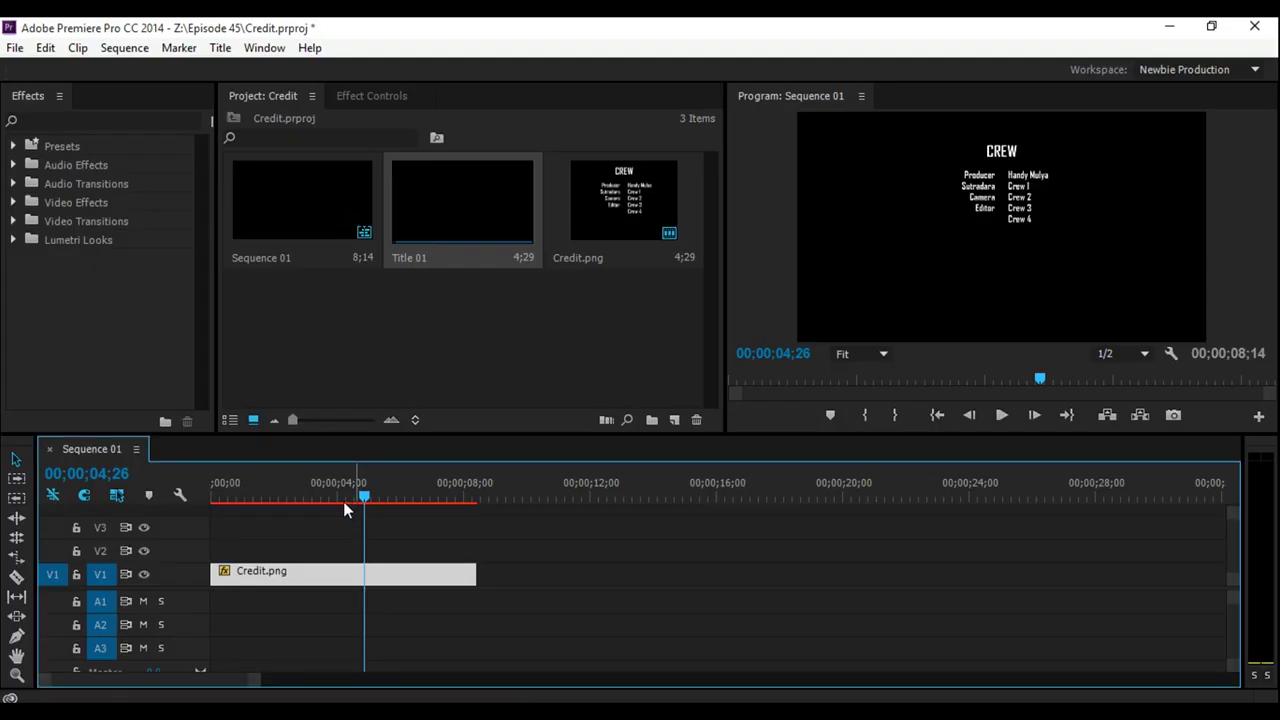
click(337, 484)
right_click(636, 340)
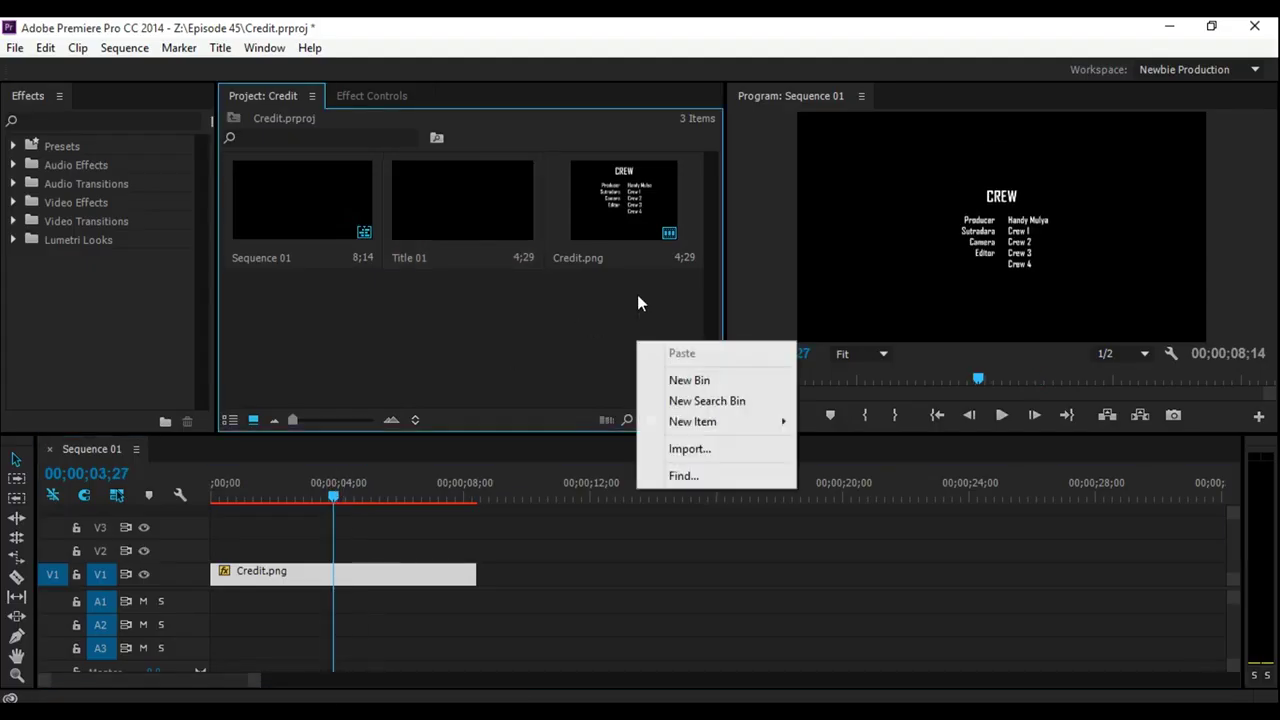
key(Escape)
Recheck Title 01 at 2;20, then make Photoshop's black Layer 1 visible again
click(296, 494)
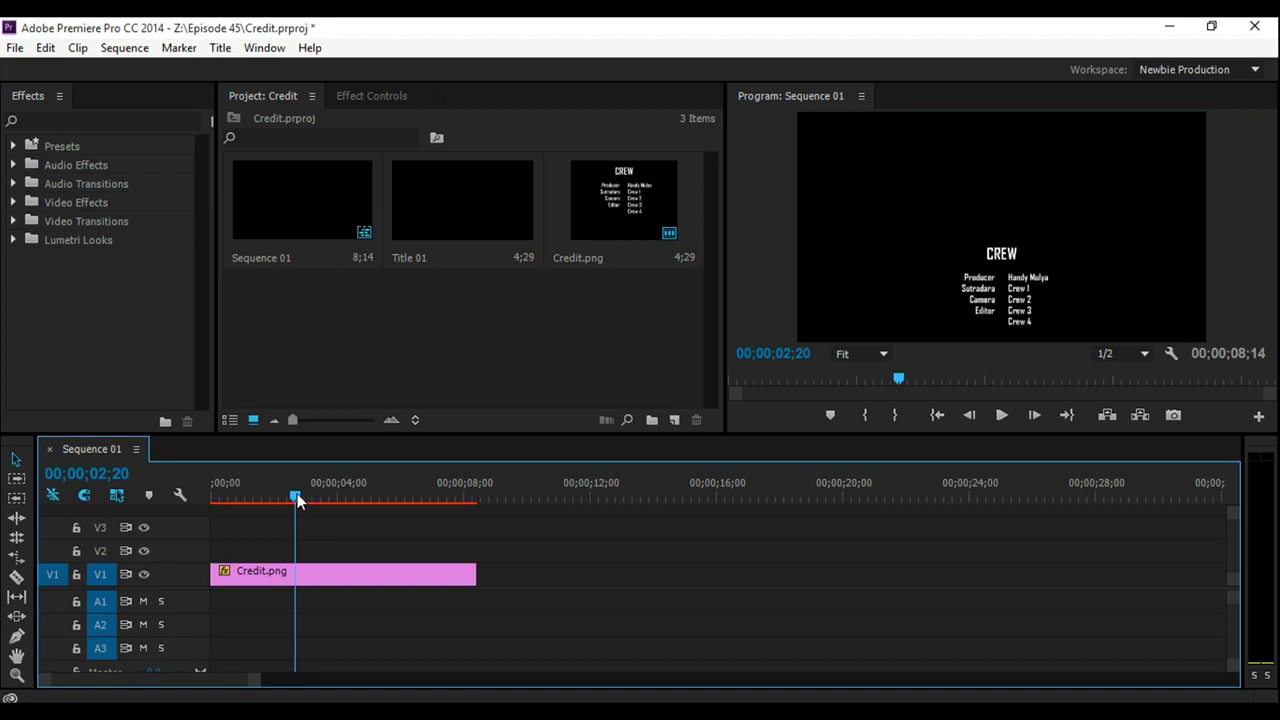
double_click(479, 205)
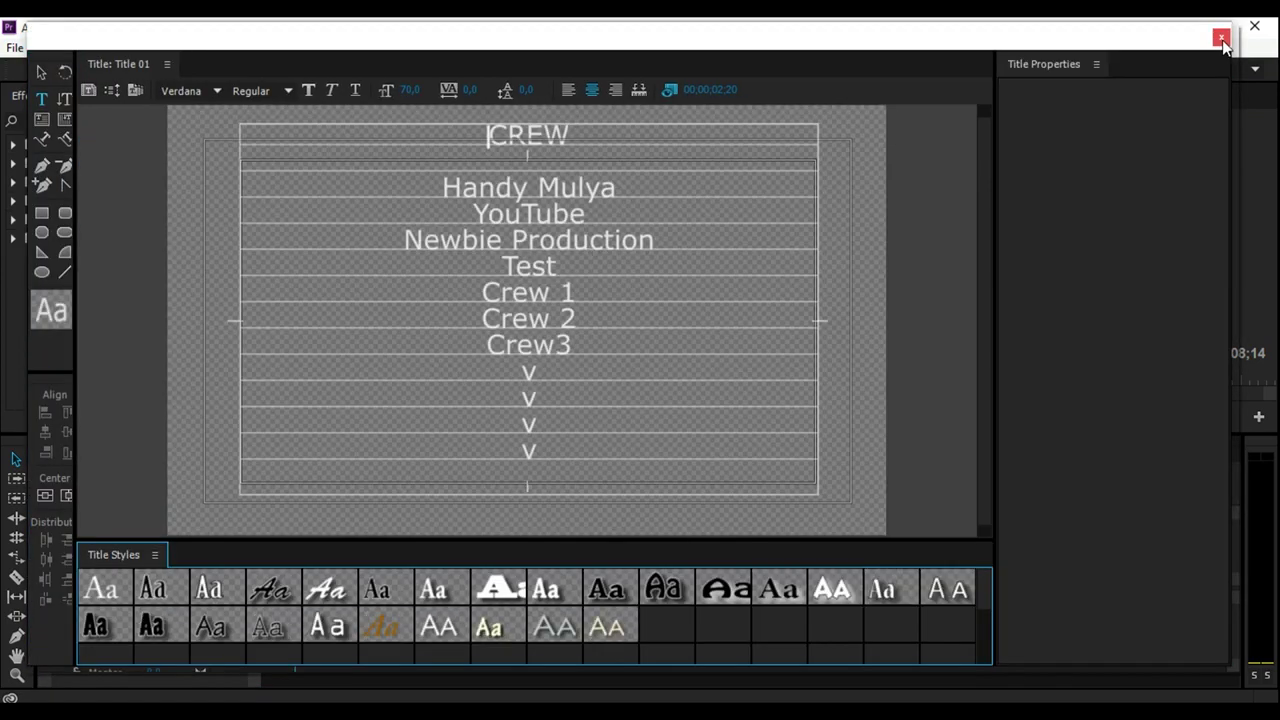
click(1221, 37)
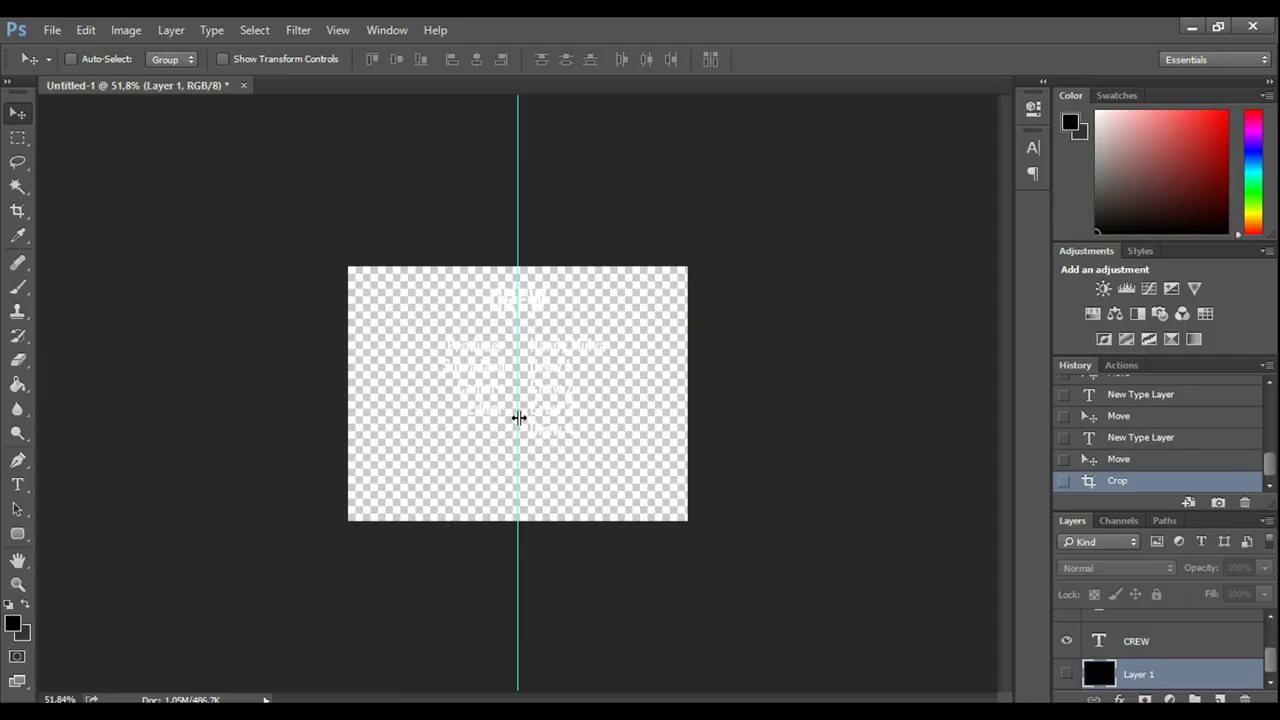
click(1066, 674)
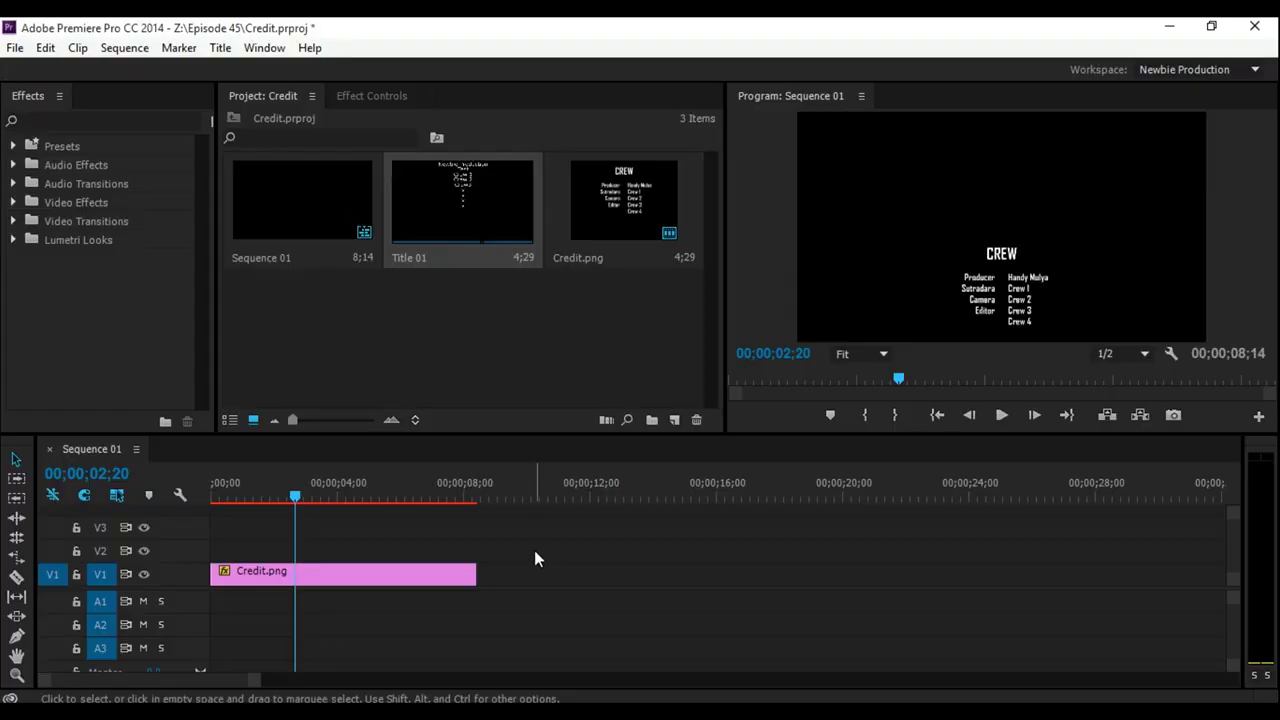
click(534, 558)
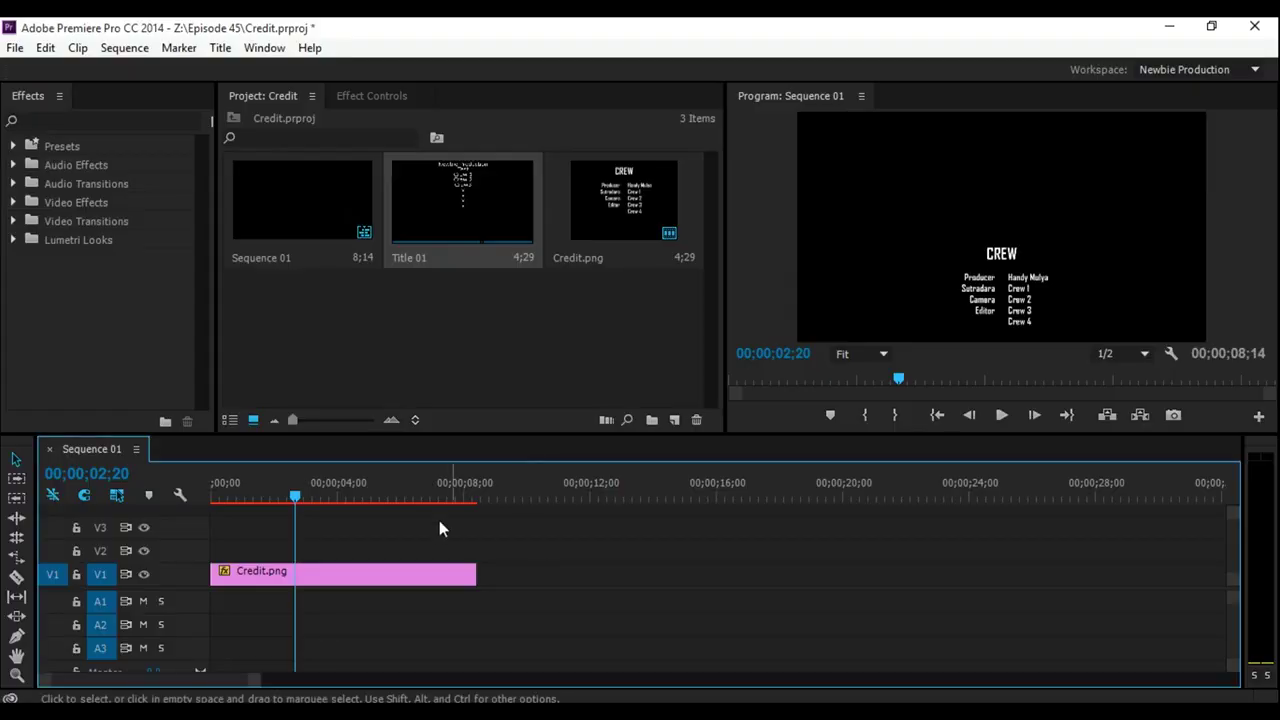
mouse_move(378, 490)
mouse_down()
mouse_move(302, 500)
mouse_move(338, 515)
mouse_move(324, 510)
mouse_up()
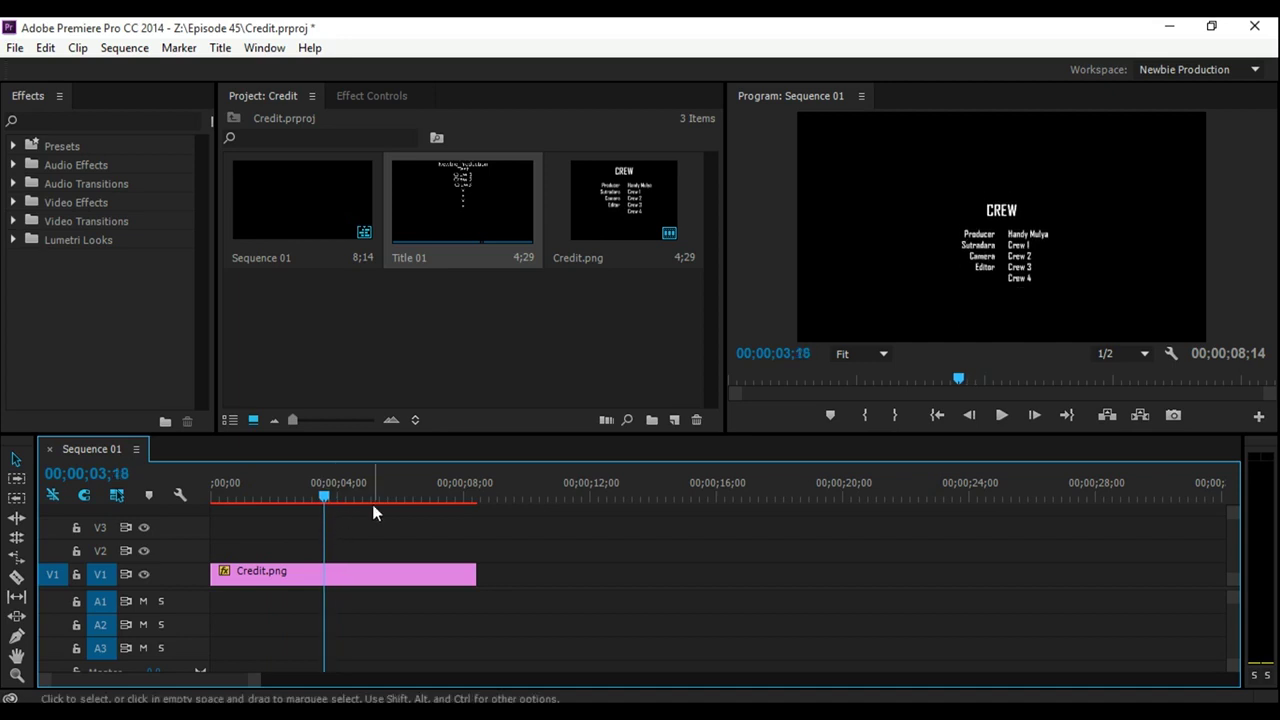